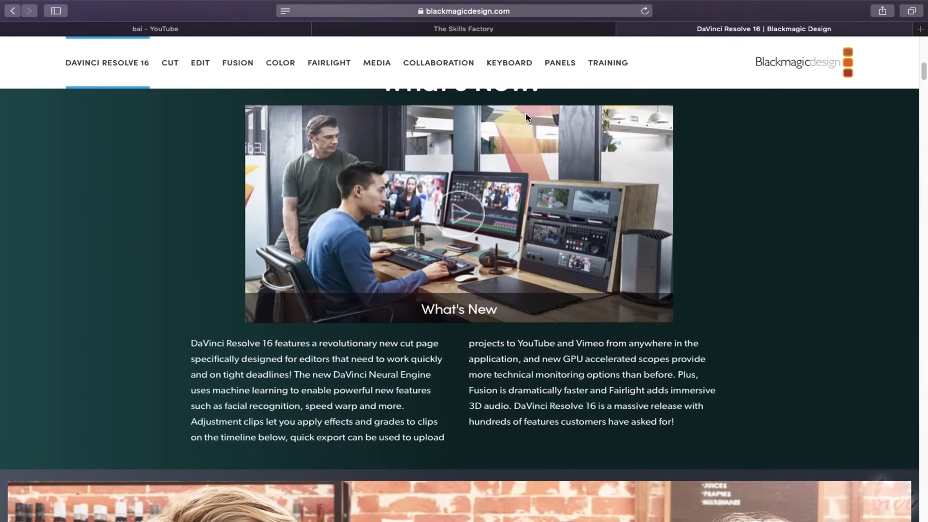
scroll(527, 115, "down", 12)
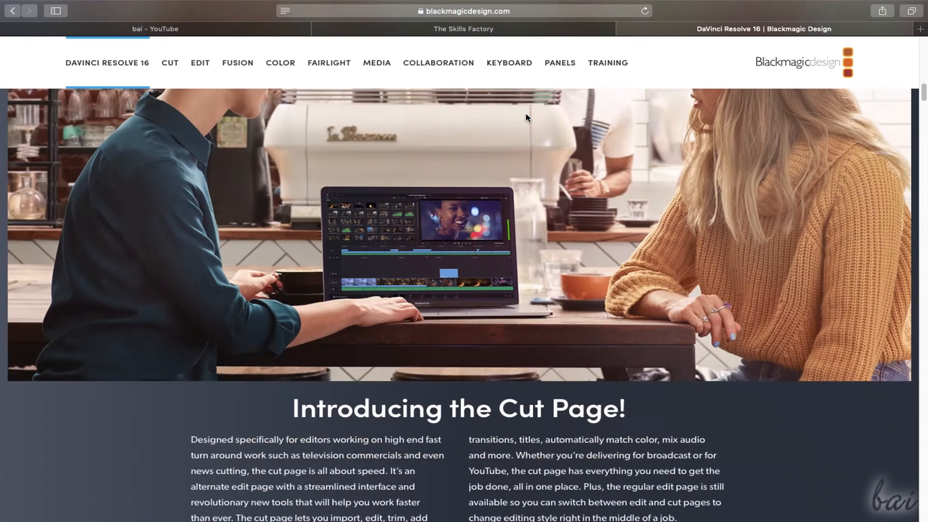
scroll(526, 113, "down", 15)
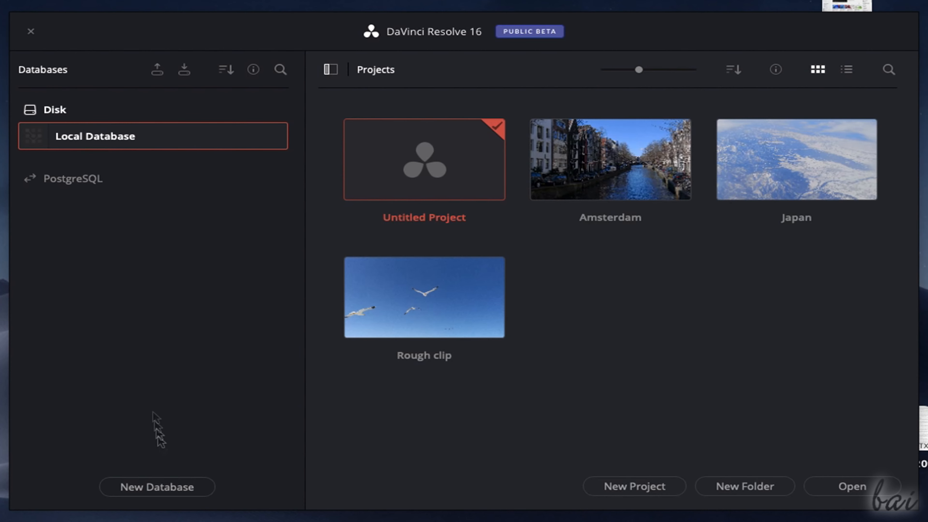
left_click(178, 492)
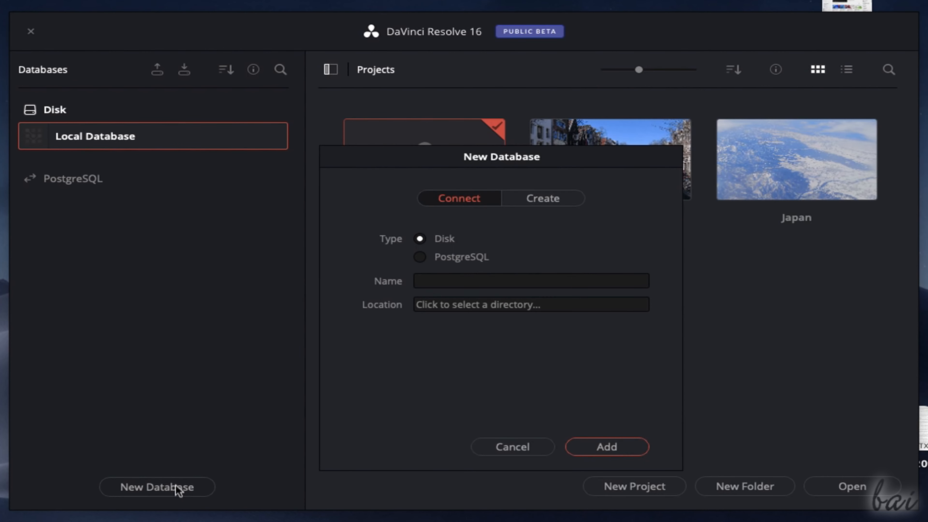
left_click(505, 285)
left_click(492, 304)
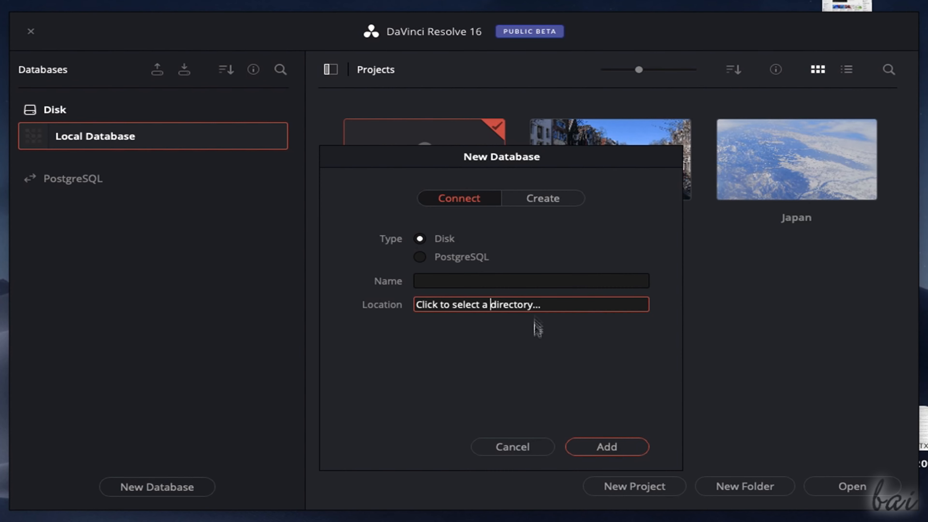
left_click(542, 284)
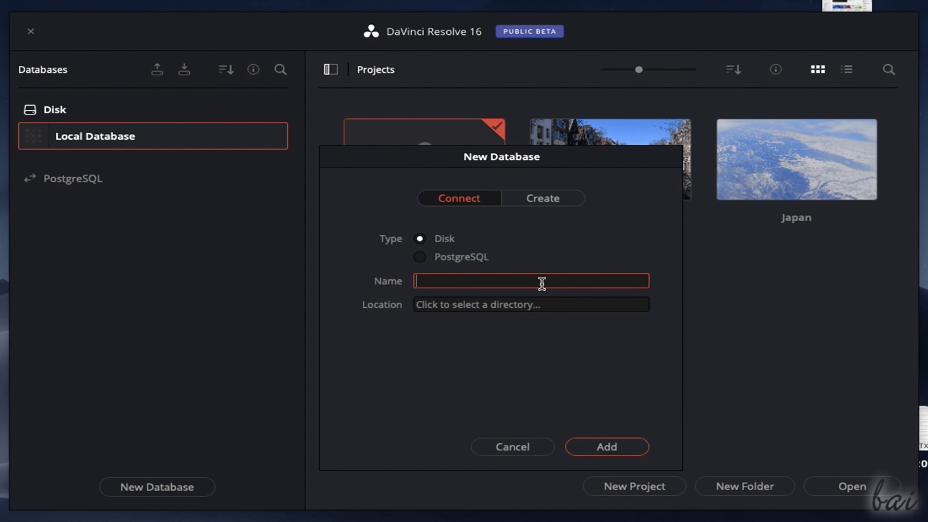
left_click(558, 198)
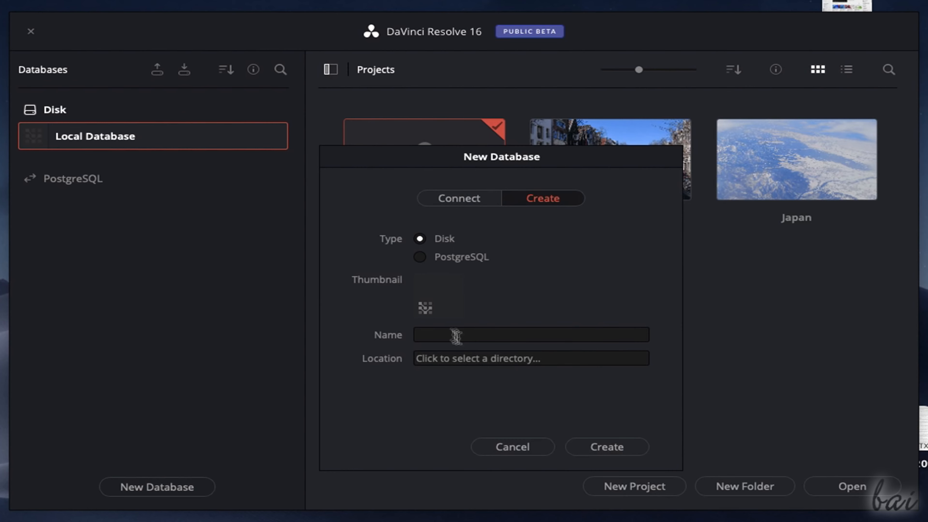
left_click(420, 257)
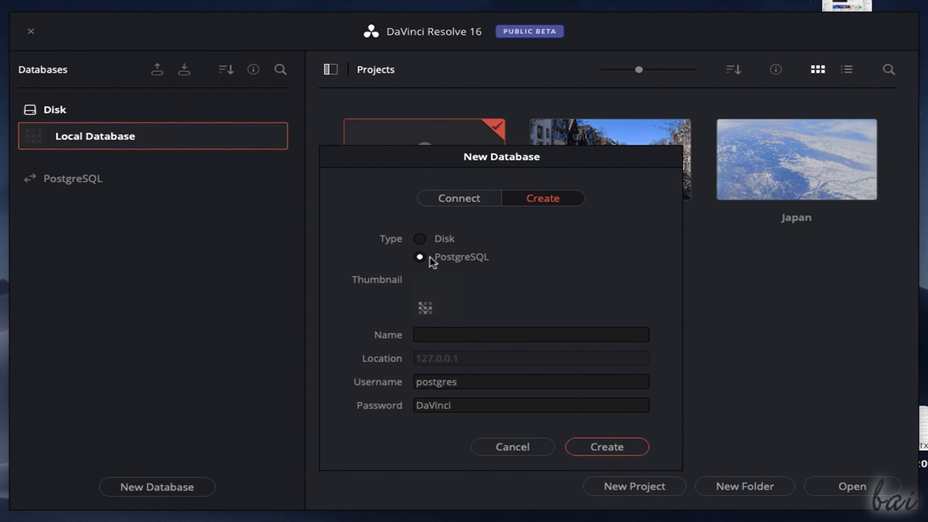
left_click(446, 242)
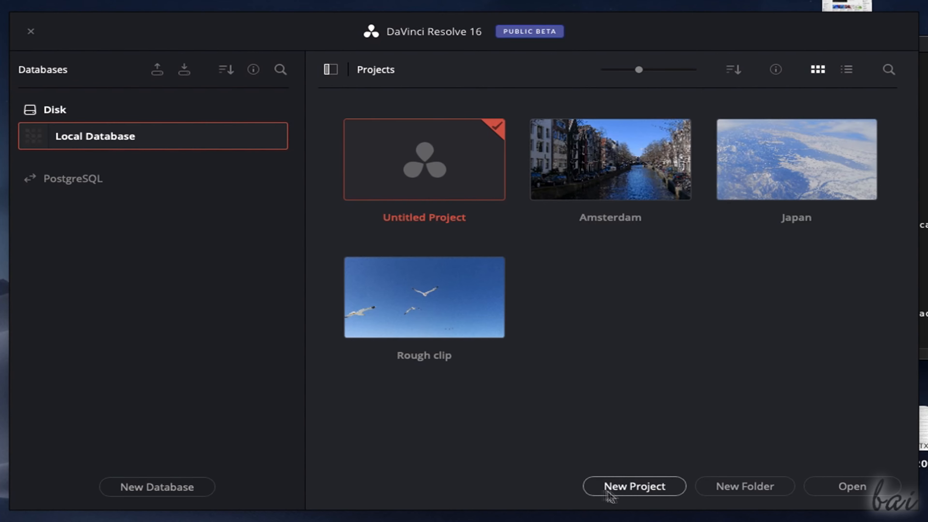
- Create a new project and add VID_20160602_203547.mov from Mac Video Library to the media pool on the Media page
left_click(647, 488)
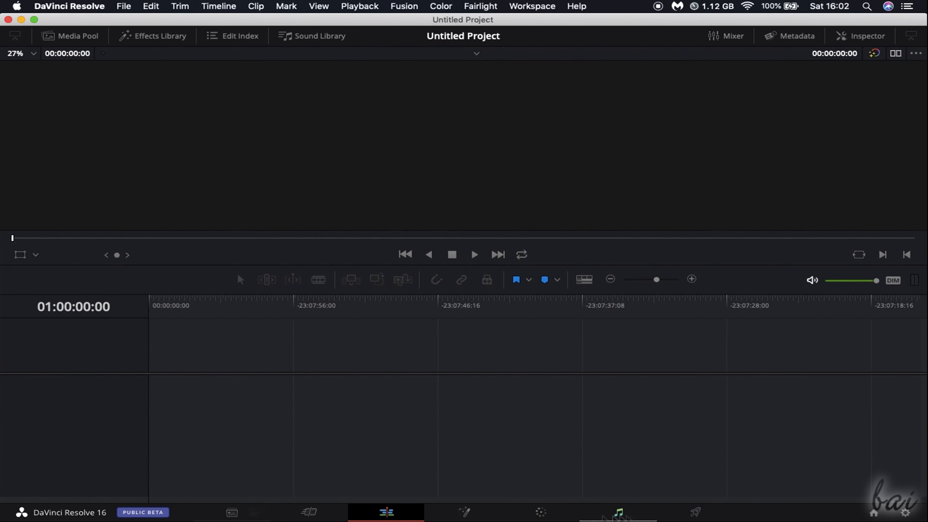
left_click(231, 509)
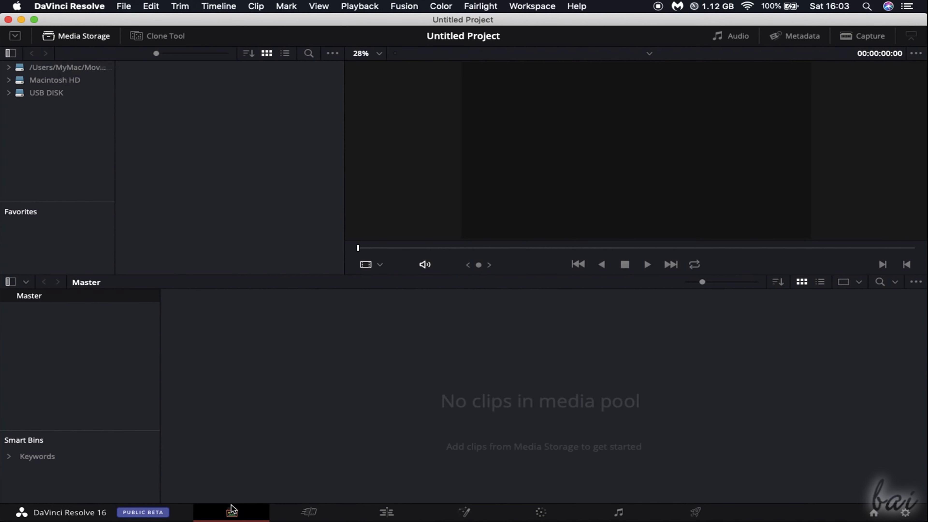
left_click_drag(160, 126, 237, 363)
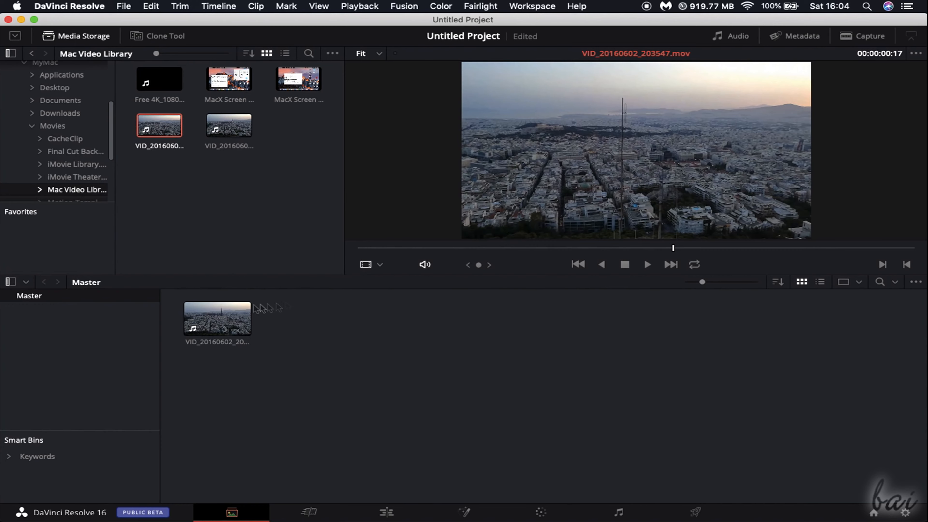
- Place the imported city clip in a timeline on the Cut page and select its end edge on the Edit page
left_click(311, 512)
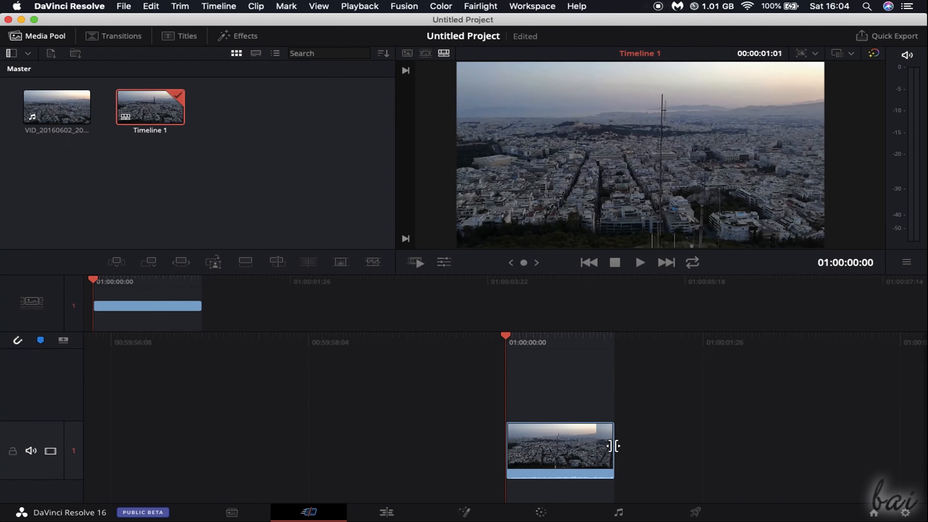
mouse_move(613, 445)
left_mouse_down()
mouse_move(565, 442)
mouse_move(614, 445)
left_mouse_up()
left_click(388, 512)
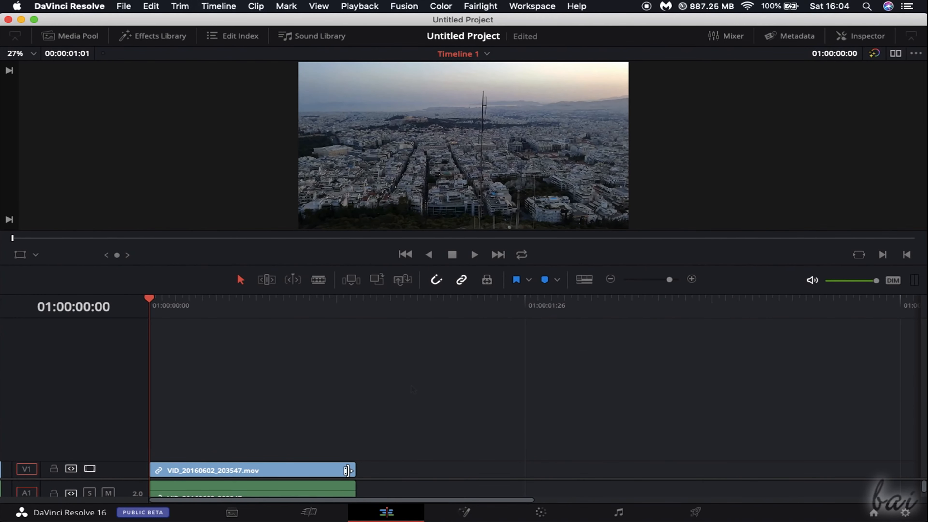
mouse_move(349, 471)
left_mouse_down()
mouse_move(207, 466)
mouse_move(354, 469)
left_mouse_up()
- On the Fusion page, connect BoxBlur1's output to MediaOut1 and show MediaIn1 in the first viewer for comparison
left_click(475, 515)
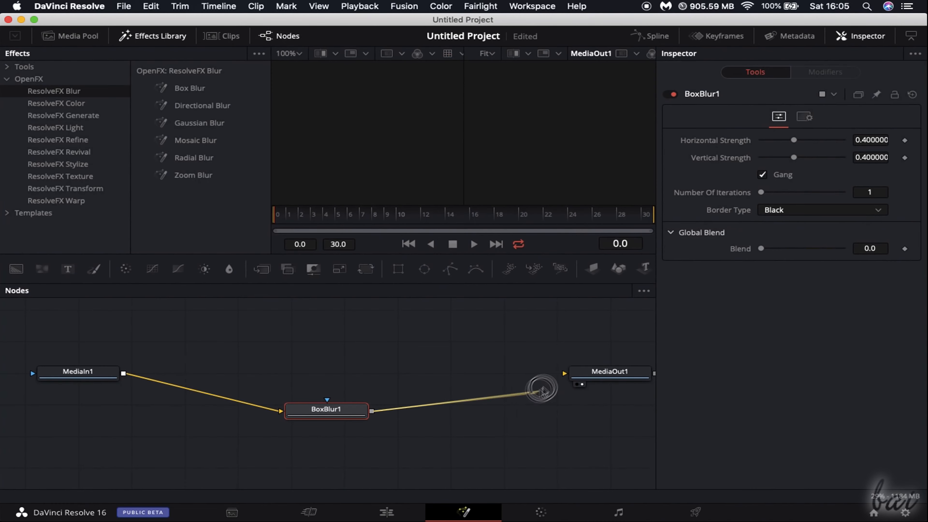
left_click_drag(542, 390, 565, 373)
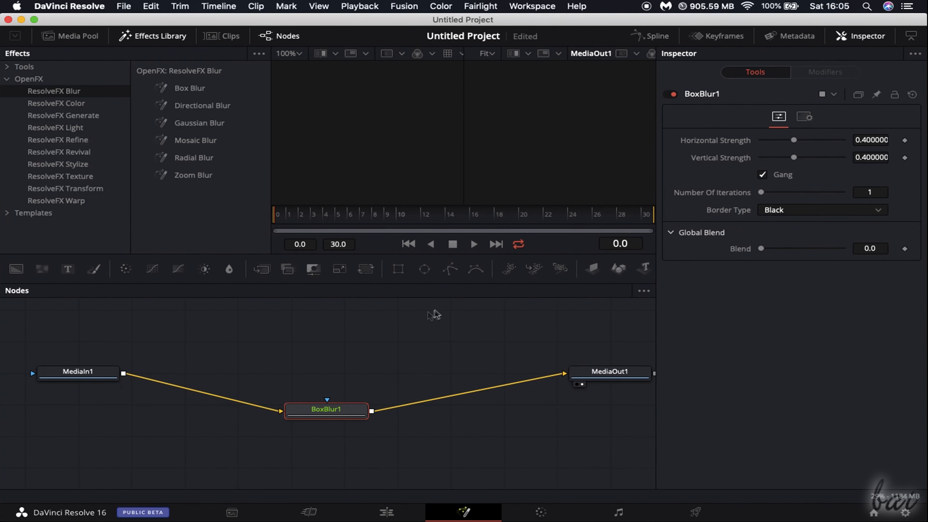
left_click(55, 376)
left_click(46, 384)
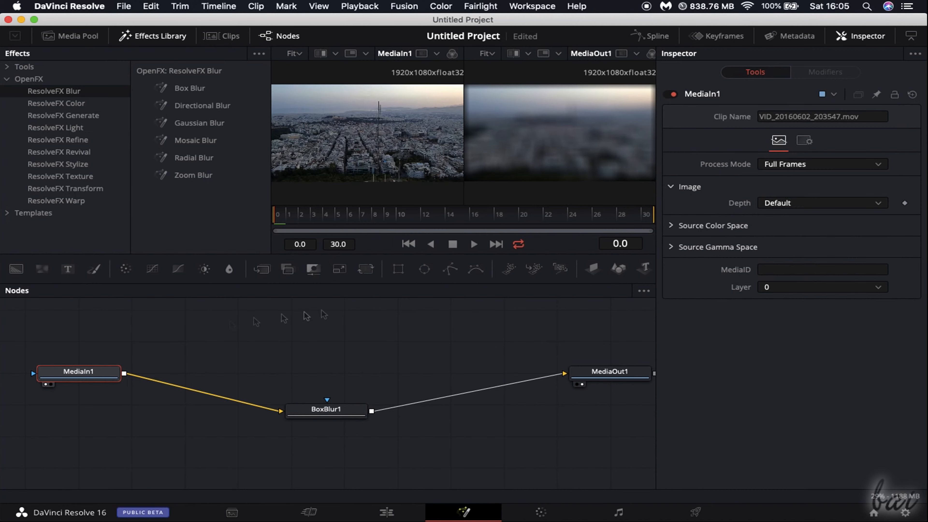
- Look through the Color and Fairlight pages and examine the render settings on the Deliver page
left_click(542, 512)
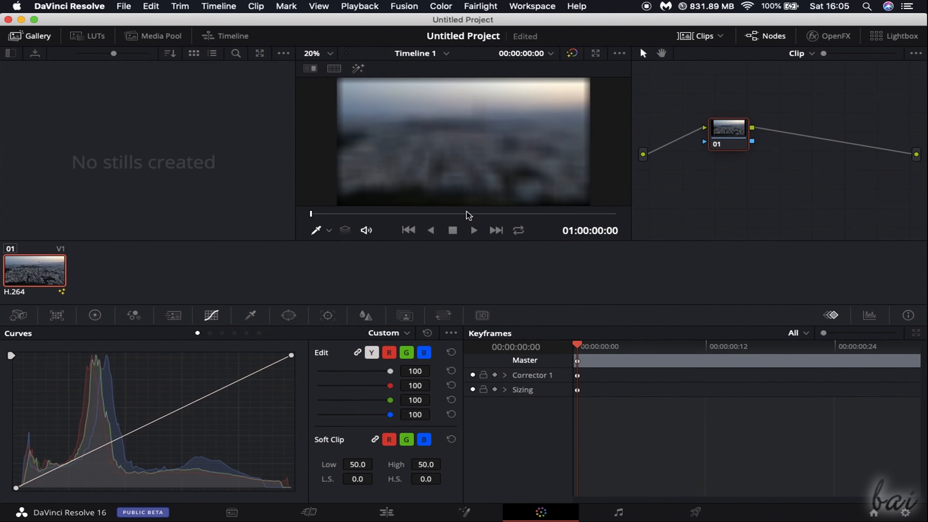
left_click(618, 512)
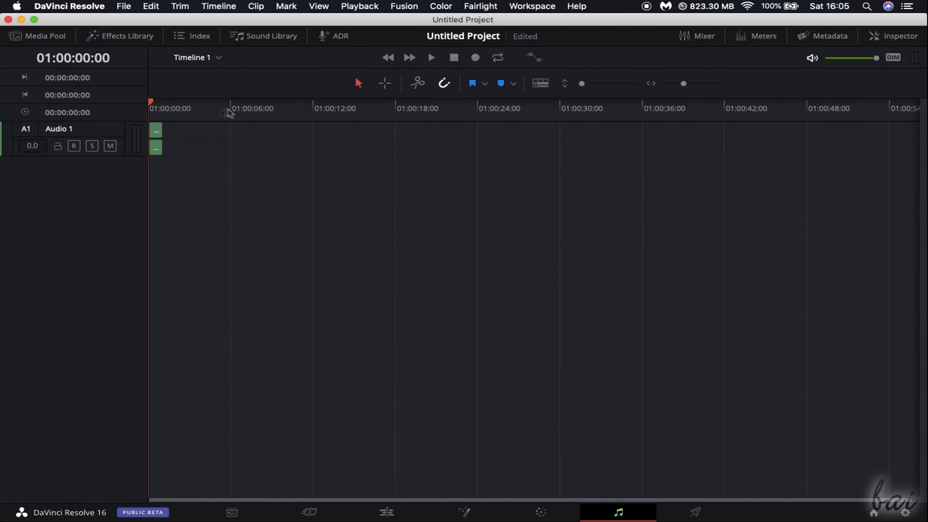
left_click(694, 511)
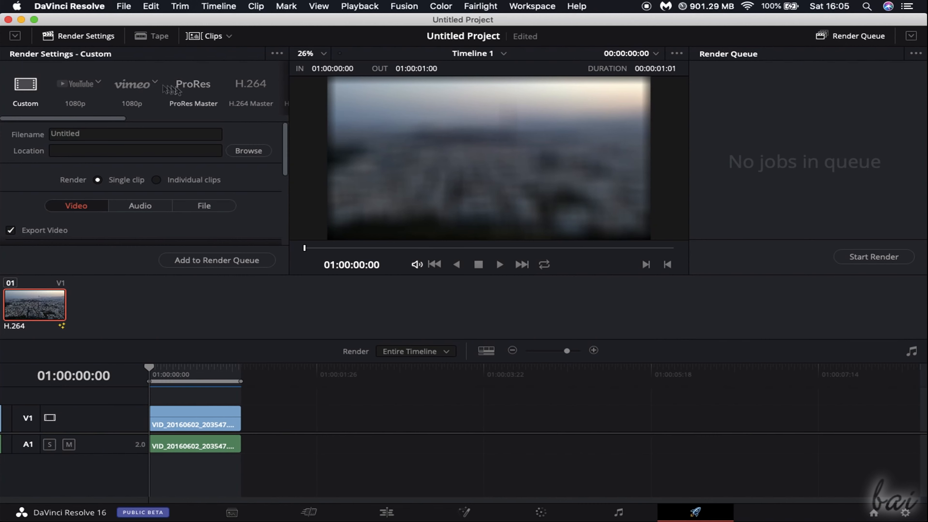
mouse_move(285, 144)
left_mouse_down()
mouse_move(280, 221)
mouse_move(286, 128)
left_mouse_up()
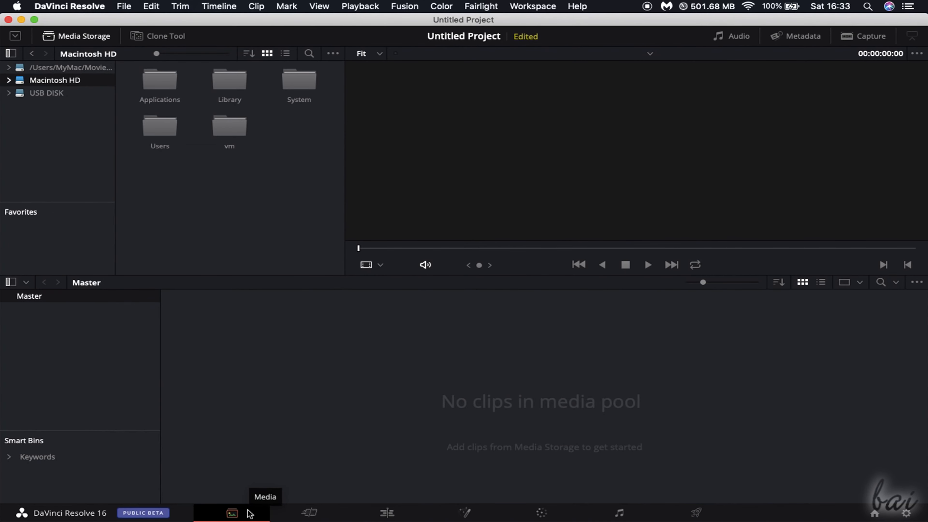
- Browse to the Berlin folder on USB DISK and add the glass dome photo to the media pool
left_click(9, 92)
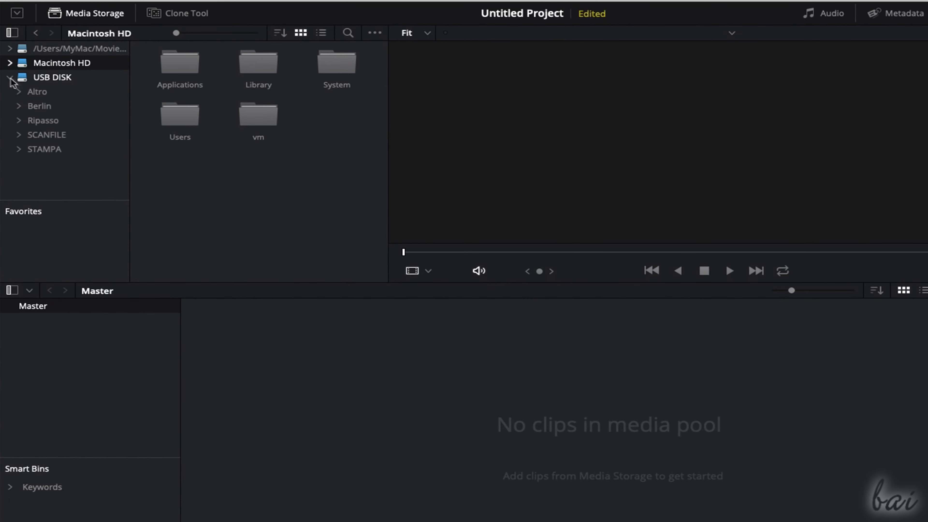
left_click(40, 79)
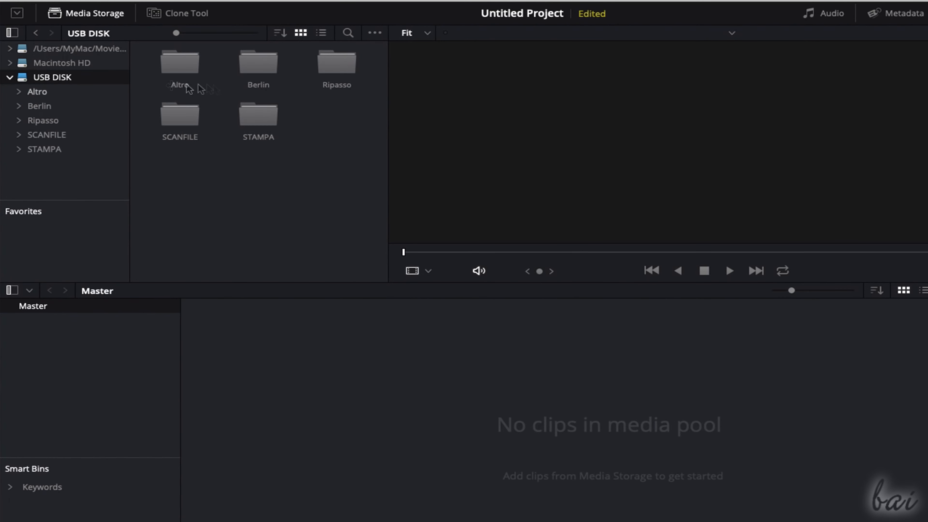
double_click(249, 72)
left_click(336, 114)
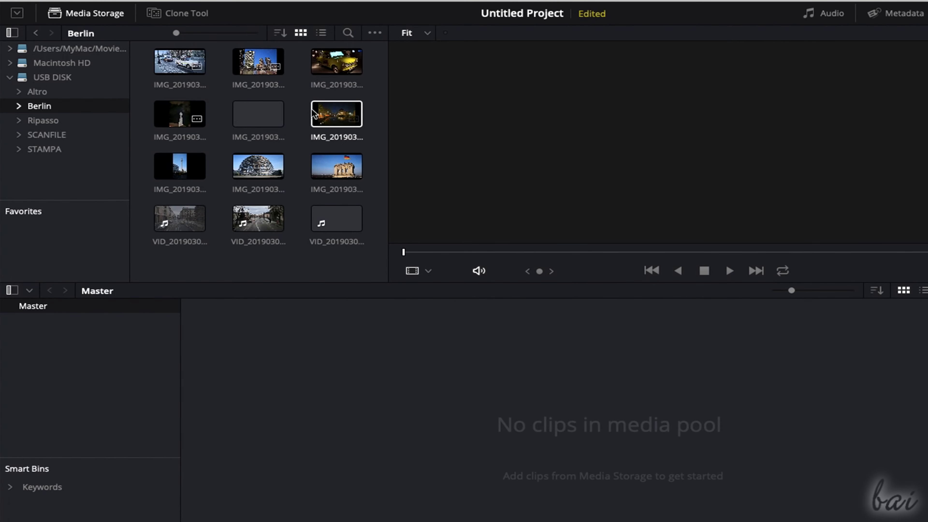
left_click(259, 171)
left_click_drag(256, 168, 252, 370)
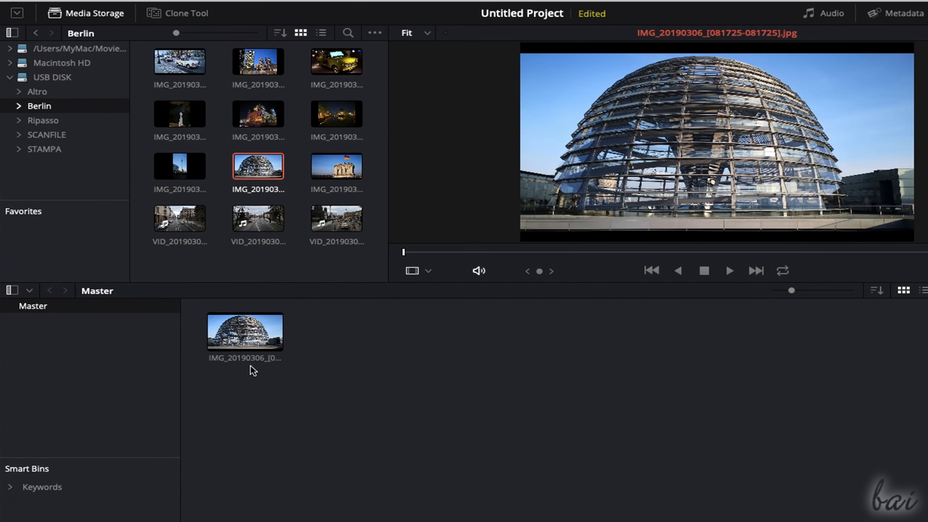
- Add the vintage car photo, the night river photo, the Berlin street video and Rhythm.wav to the media pool
left_click_drag(179, 61, 349, 340)
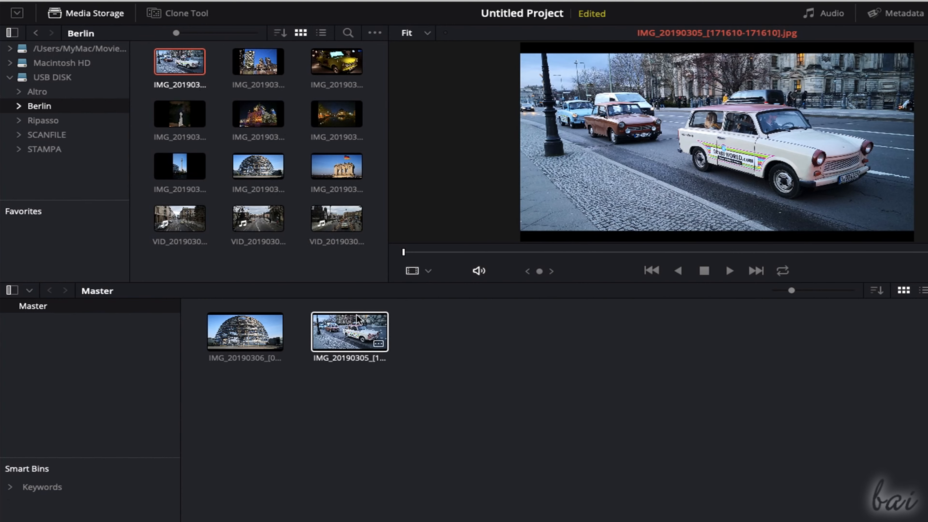
left_click_drag(353, 120, 483, 360)
left_click(382, 140)
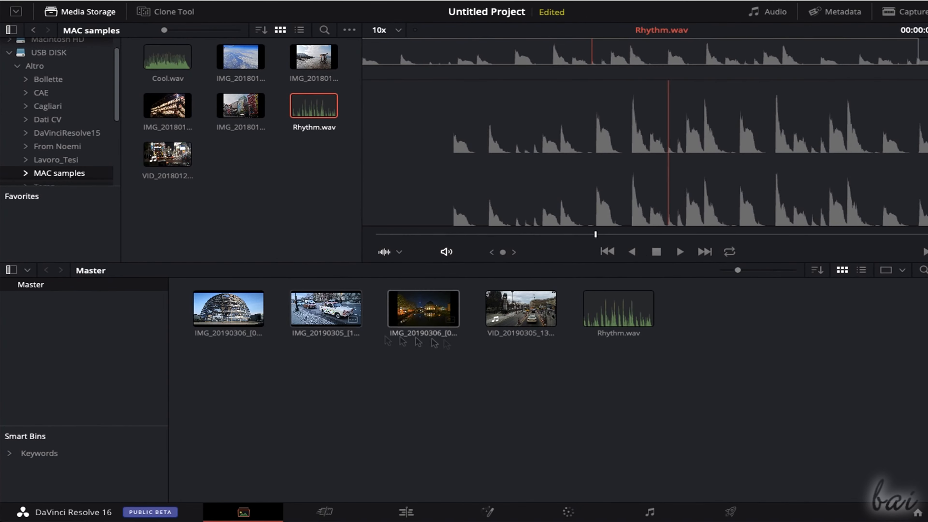
- Show the Media Pool on the Edit page and play a preview of VID_20190305_130008.mp4
left_click(407, 512)
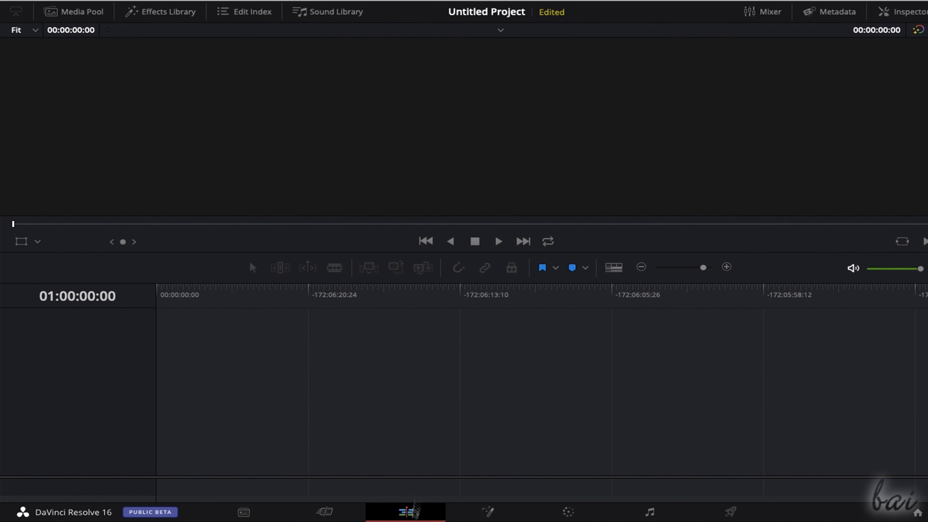
left_click(87, 13)
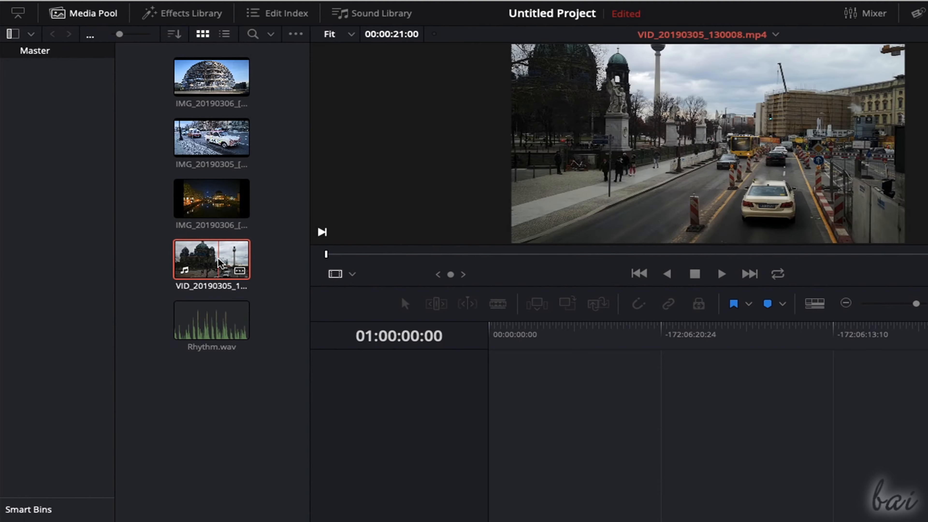
left_click(722, 274)
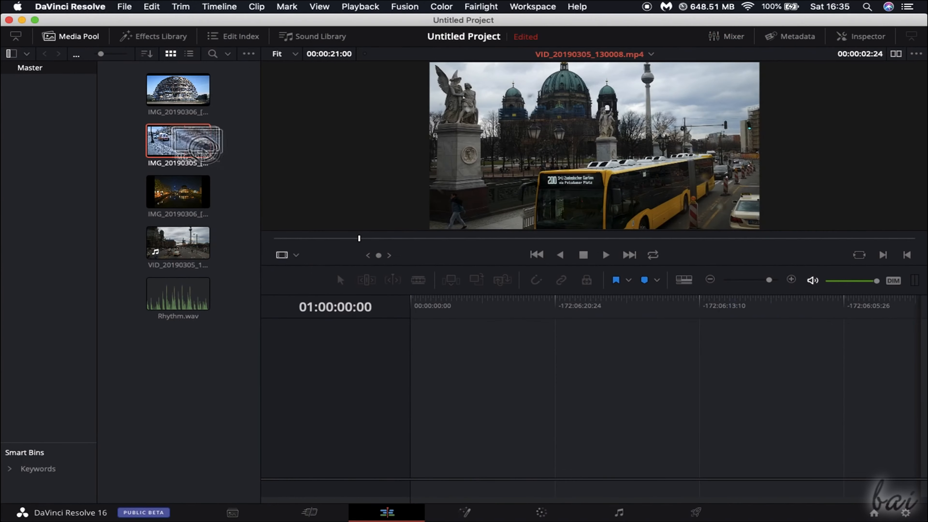
- Build a timeline from the car photo, night river photo, street video and Rhythm.wav, and enlarge the audio track area
left_click_drag(201, 148, 453, 444)
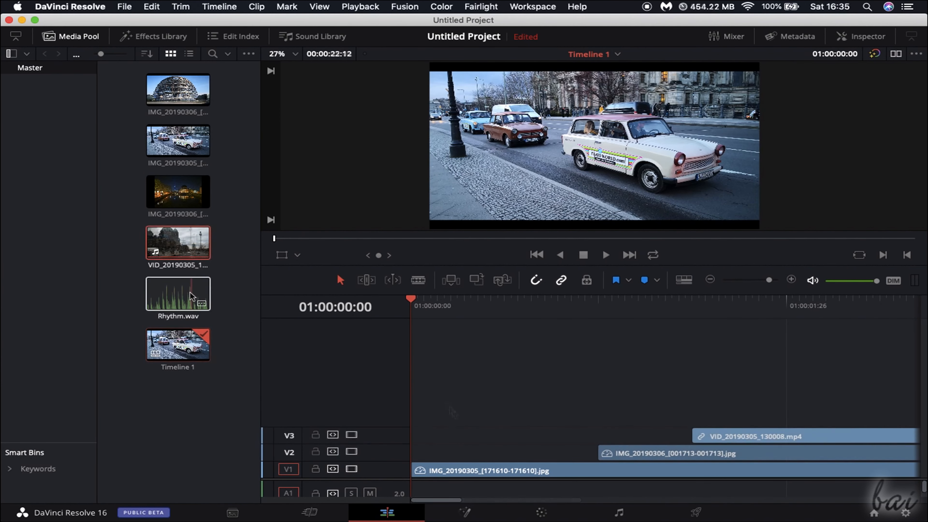
left_click_drag(192, 295, 491, 488)
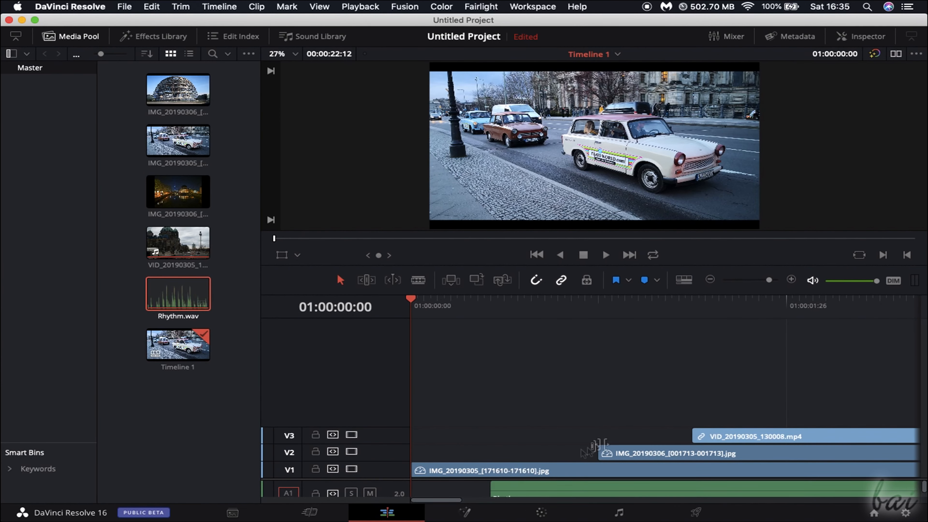
left_click(79, 37)
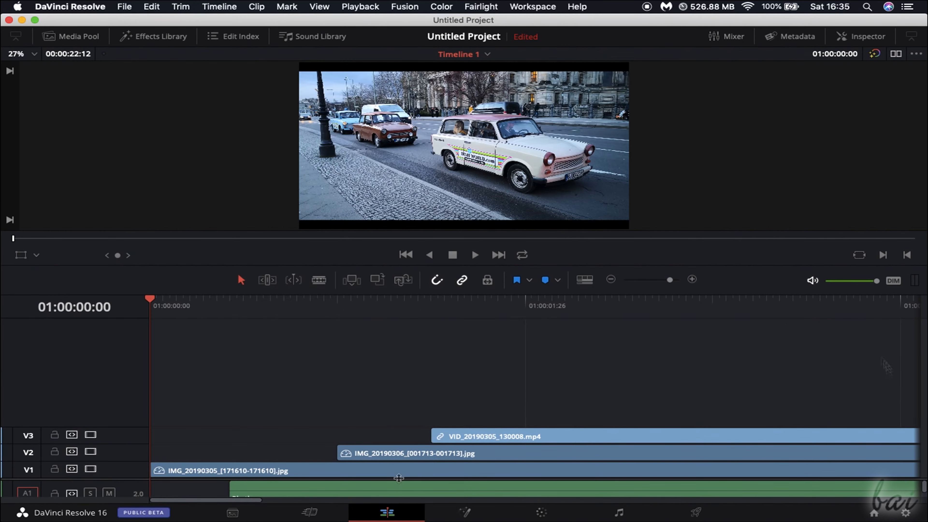
left_click_drag(398, 478, 402, 423)
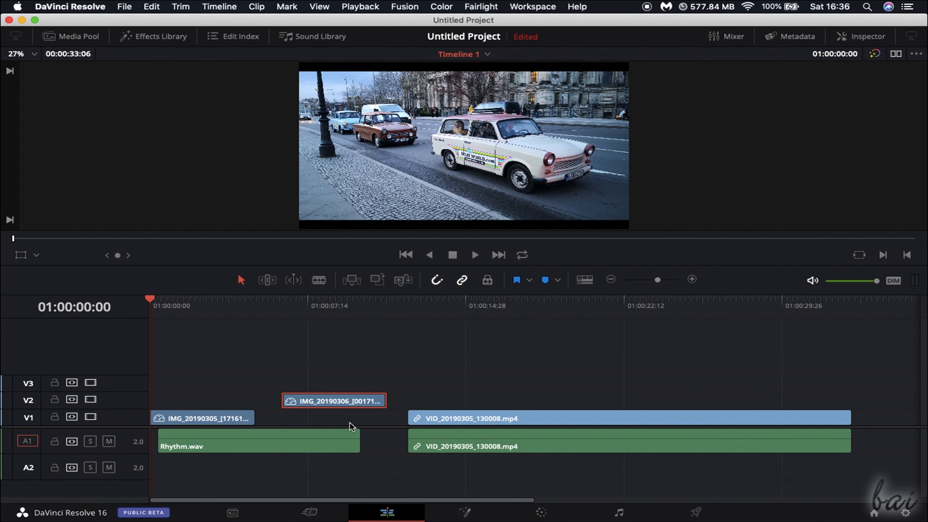
- Select the video and photo clips in turn, ending on VID_20190305_130008.mp4 with the playhead at 01:00:16:23
left_click(470, 420)
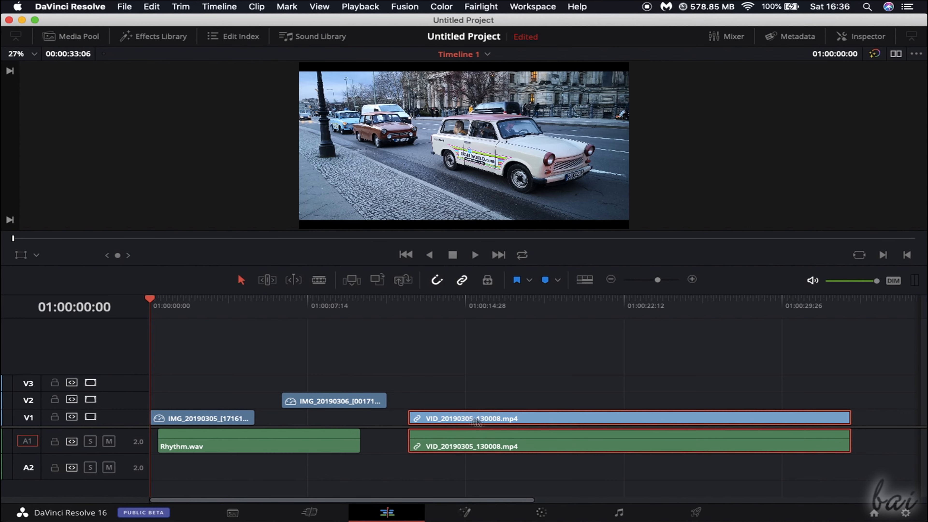
left_click(348, 403)
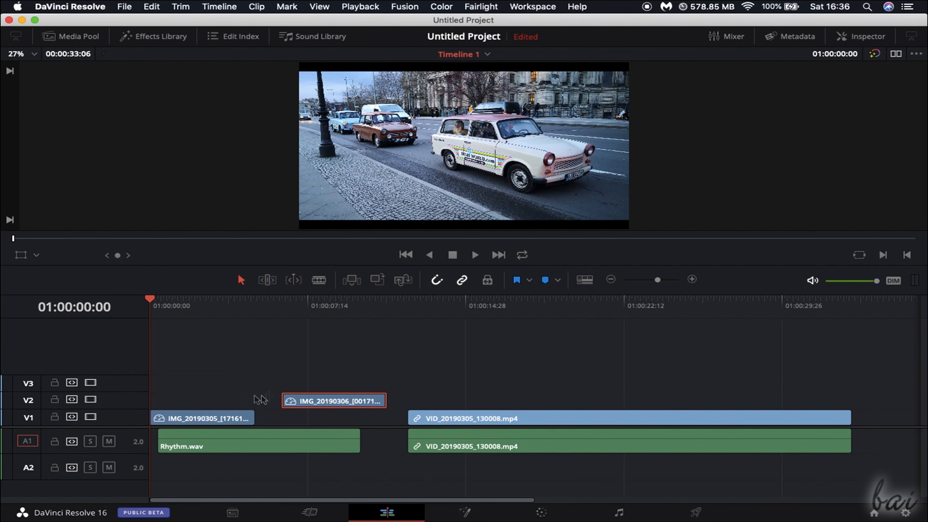
left_click(190, 422)
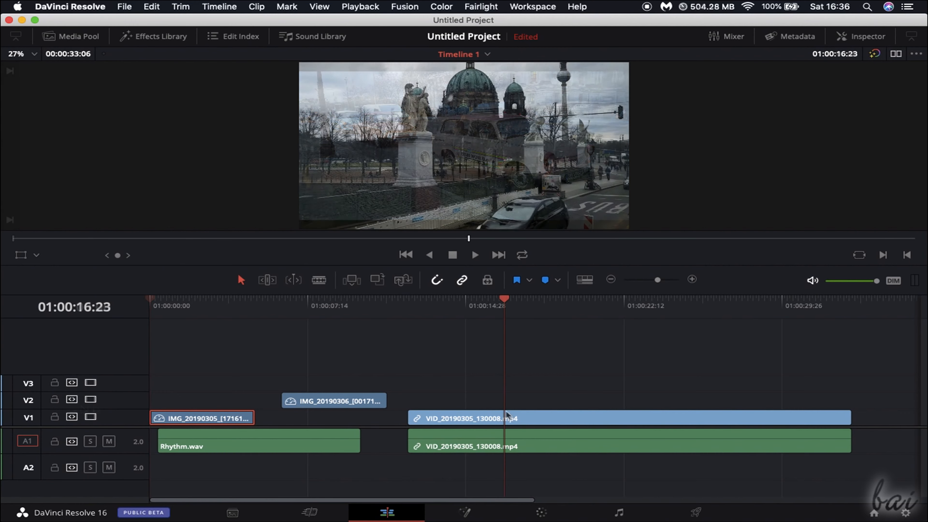
left_click(481, 439)
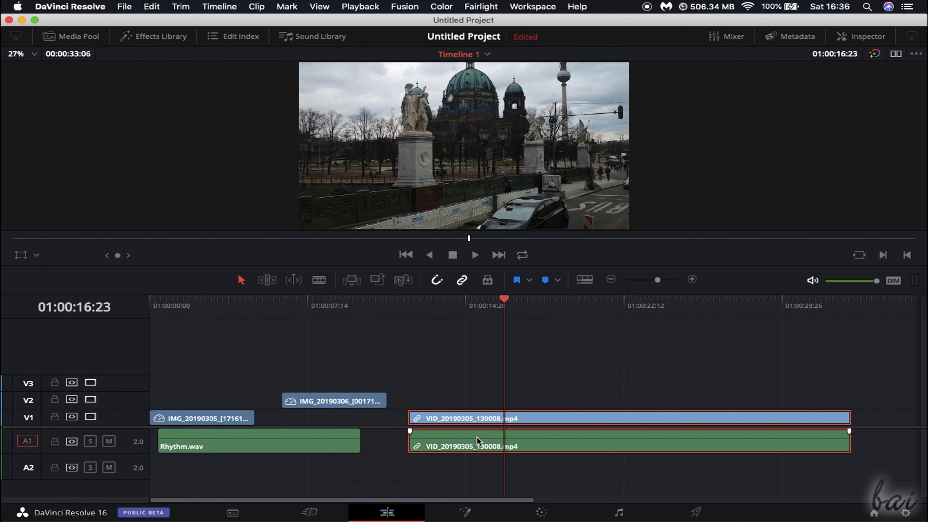
- Select the Rhythm.wav clip and shift the divider between the video and audio tracks up slightly
left_click(227, 437)
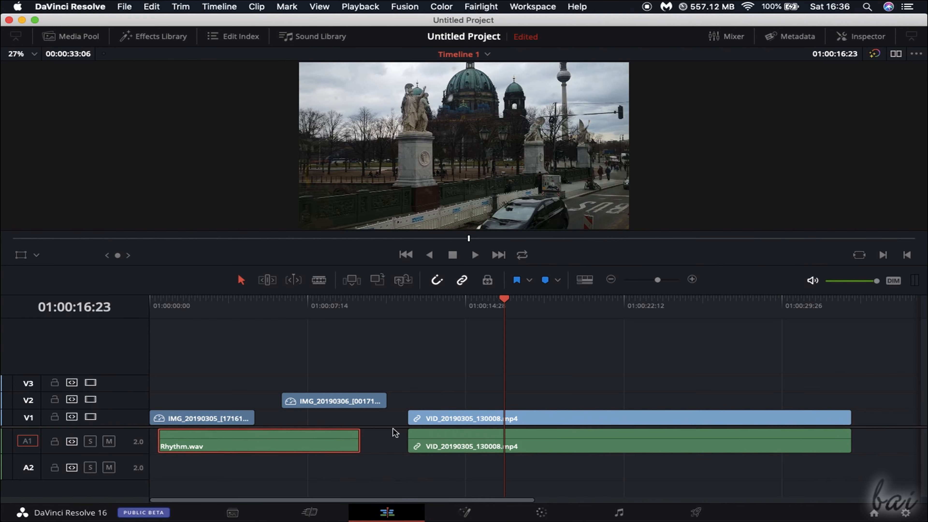
scroll(392, 408, "down", 1)
scroll(392, 409, "down", 6)
scroll(393, 408, "up", 6)
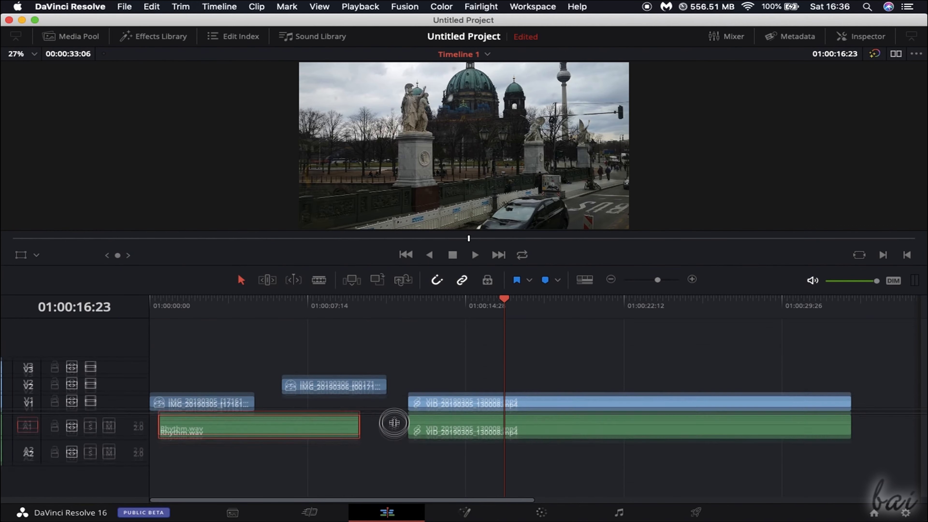
scroll(393, 407, "down", 2)
scroll(393, 407, "up", 2)
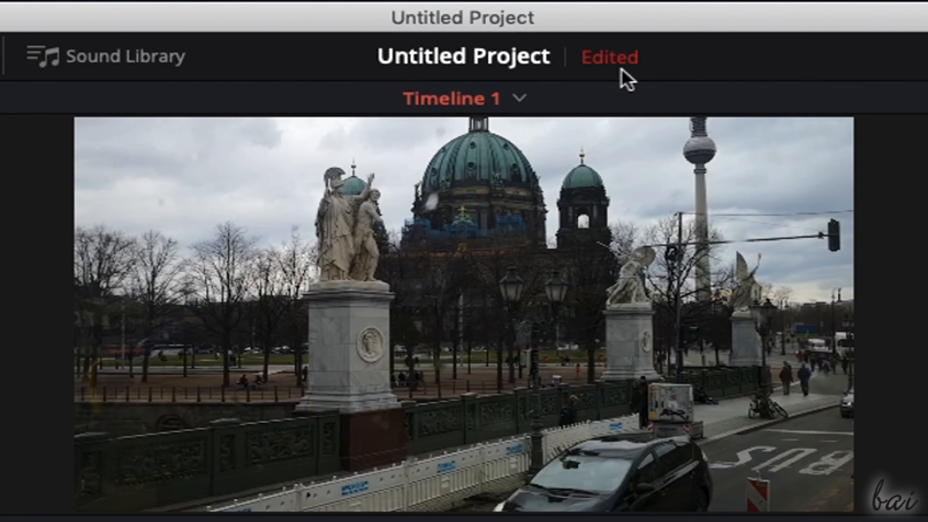
- Save the project as MyProject and reopen it from the project manager
mouse_move(630, 71)
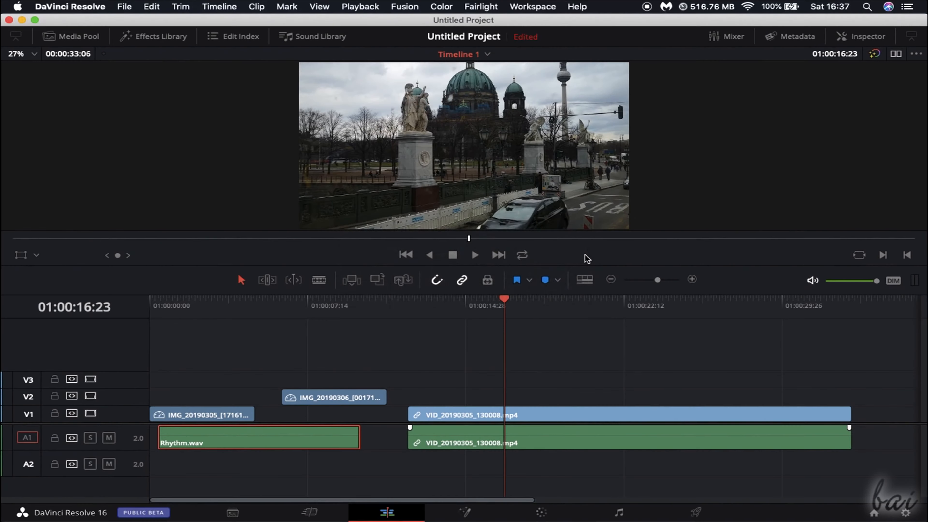
key("super+s")
type("M")
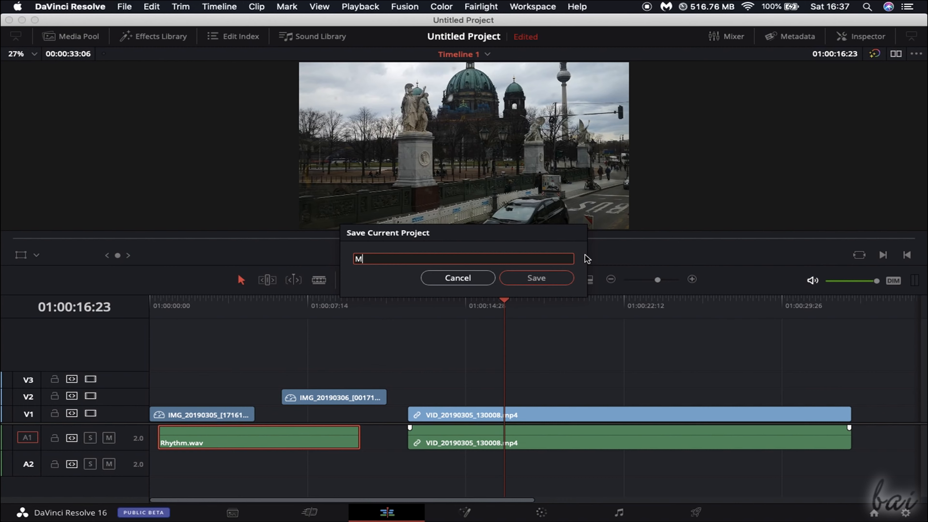
type("yProject")
left_click(541, 279)
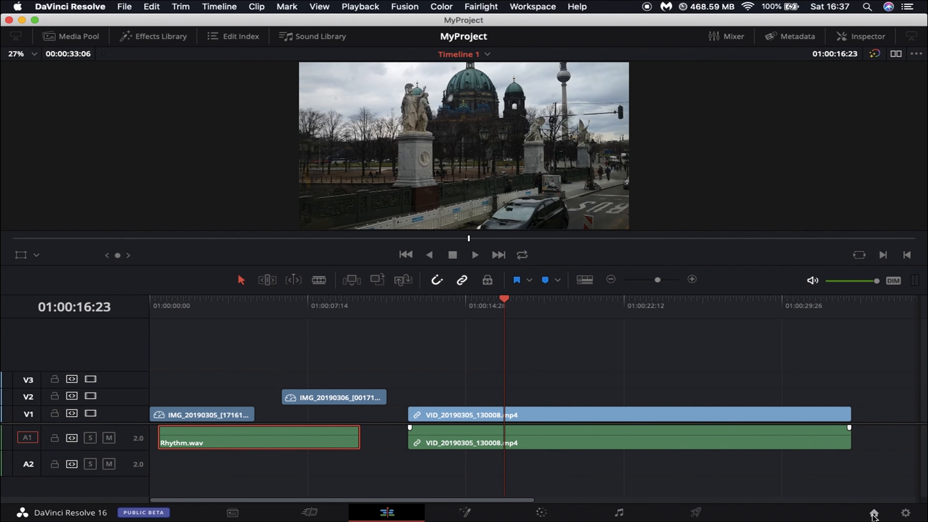
left_click(873, 513)
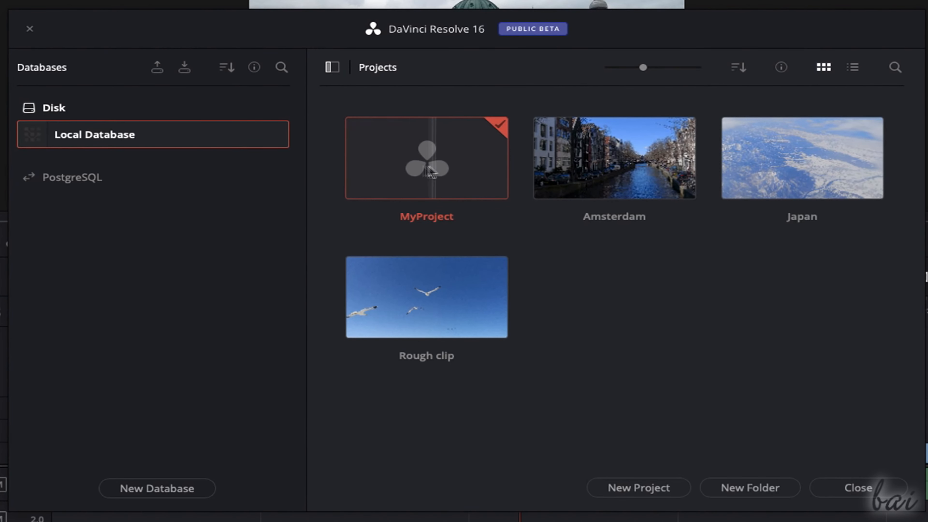
double_click(437, 176)
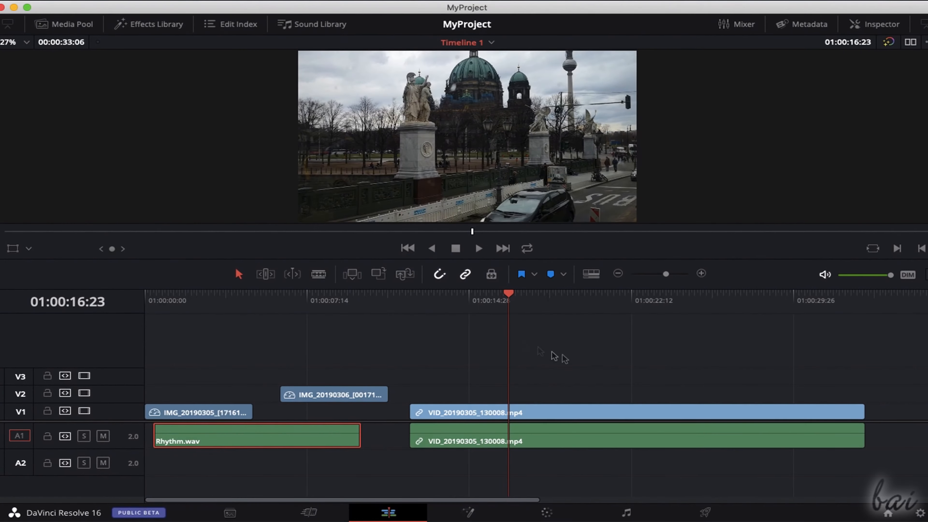
- Zoom the timeline in and out around the playhead and scroll along it to examine the clip arrangement
scroll(519, 375, "up", 10)
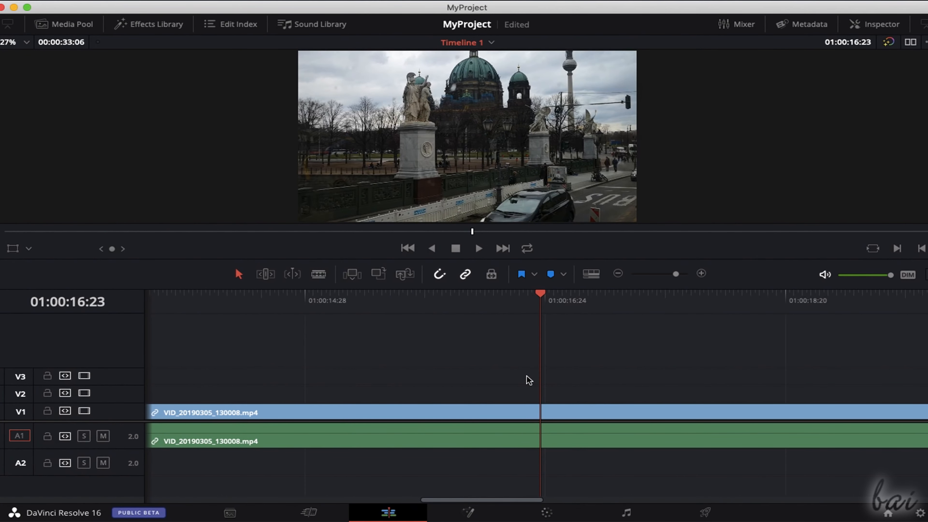
scroll(526, 379, "down", 10)
scroll(410, 390, "up", 10)
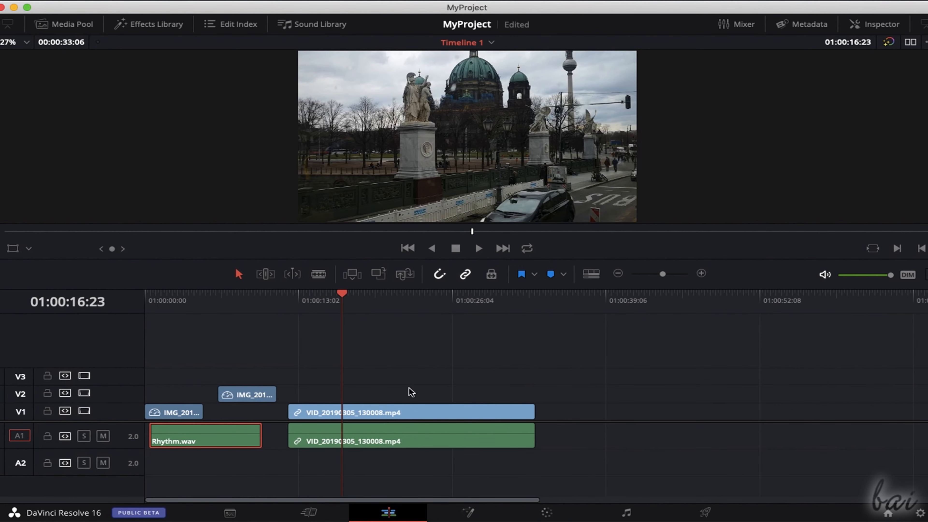
scroll(460, 390, "down", 3)
scroll(489, 389, "up", 4)
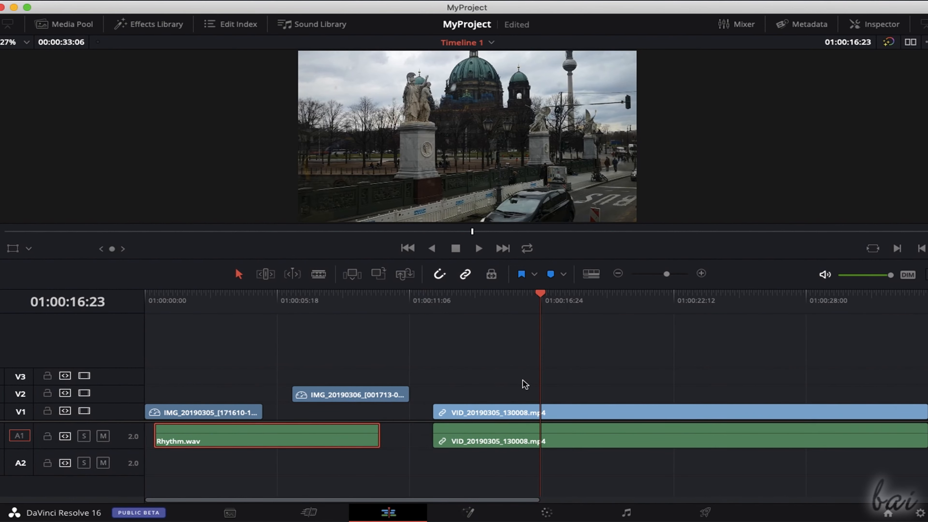
scroll(525, 384, "right", 6)
scroll(525, 384, "left", 6)
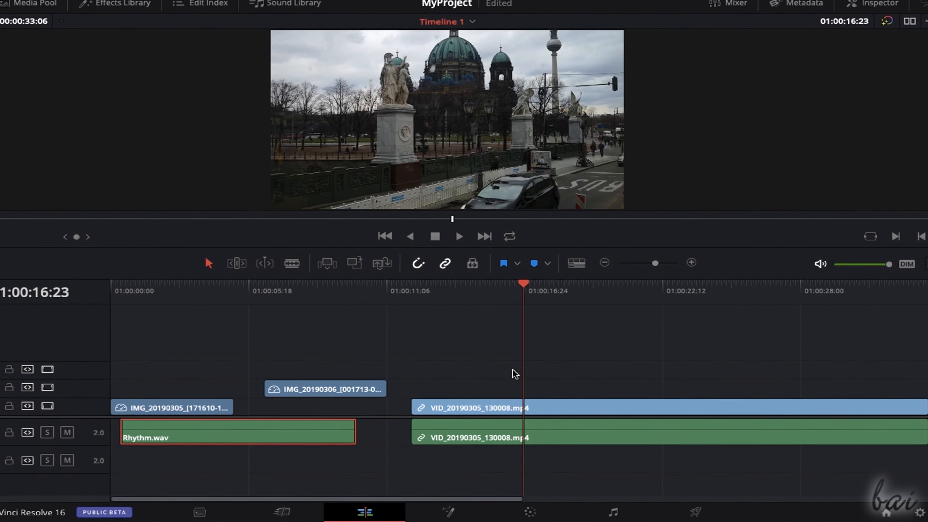
- Adjust the timeline view to show start and end thumbnails on video clips, audio waveforms and taller video tracks
left_click(538, 232)
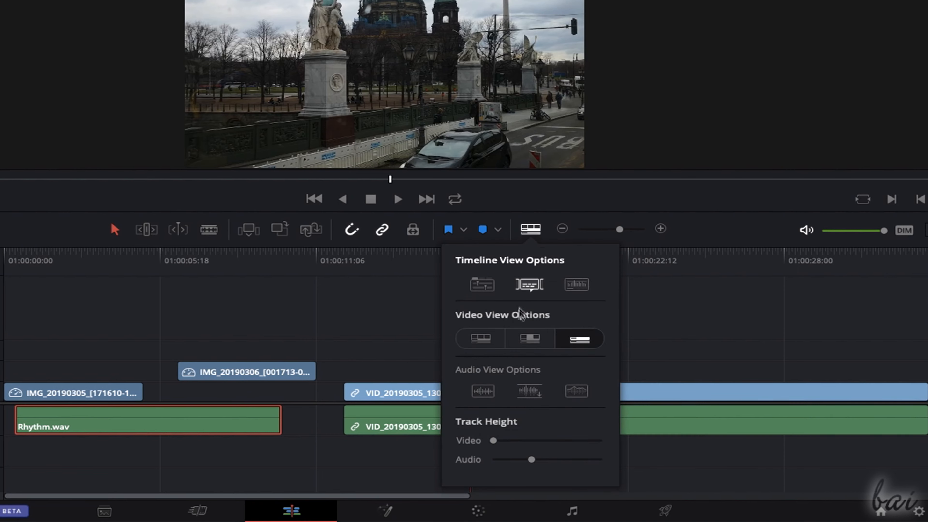
left_click(534, 339)
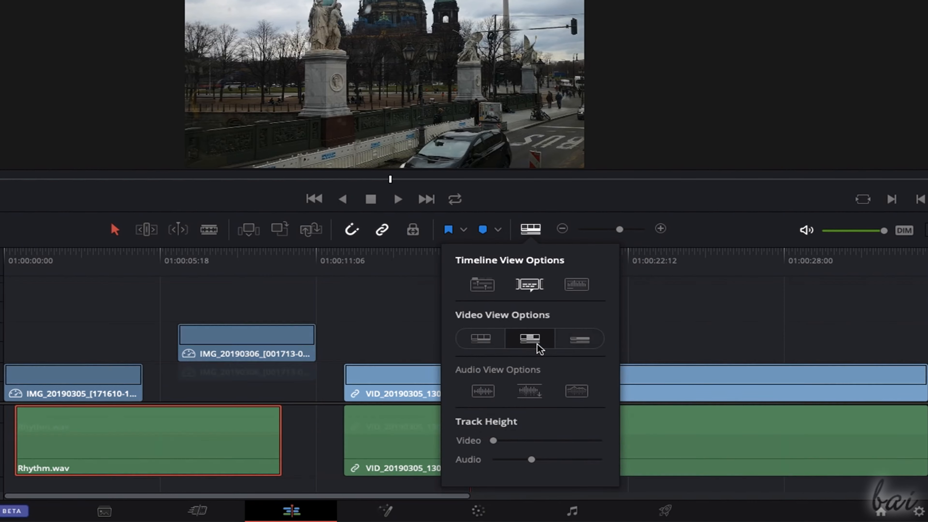
left_click(535, 392)
left_click_drag(493, 440, 539, 440)
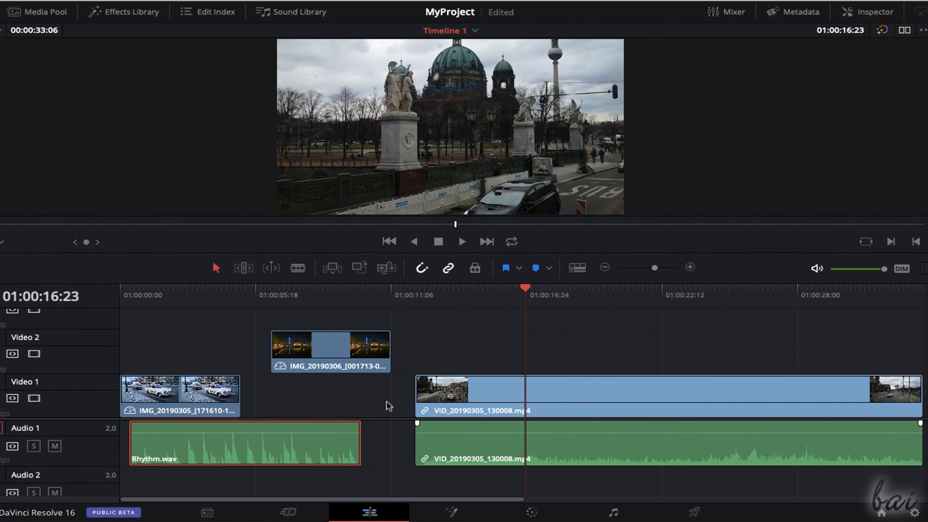
- Jump the playhead along the timeline to preview the car photo, the night river photo and the street video
left_click(161, 295)
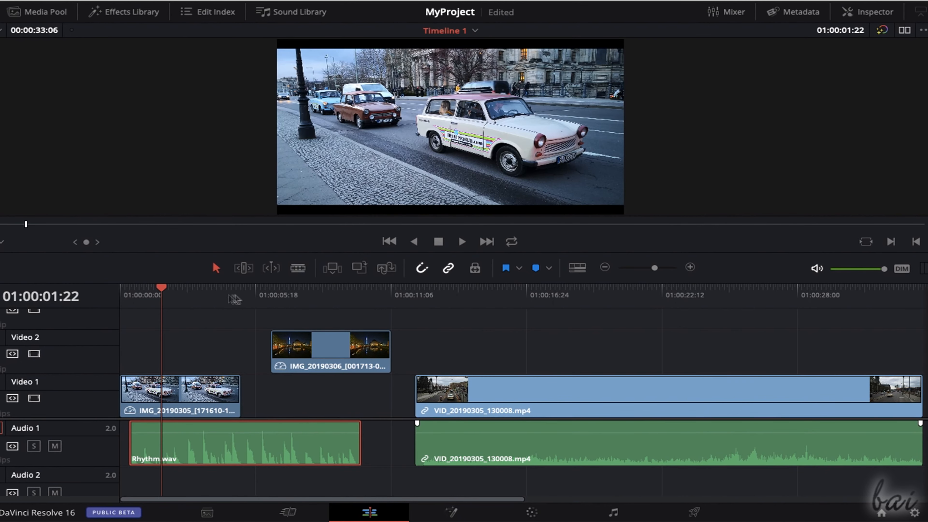
left_click(253, 295)
left_click(347, 295)
left_click(552, 298)
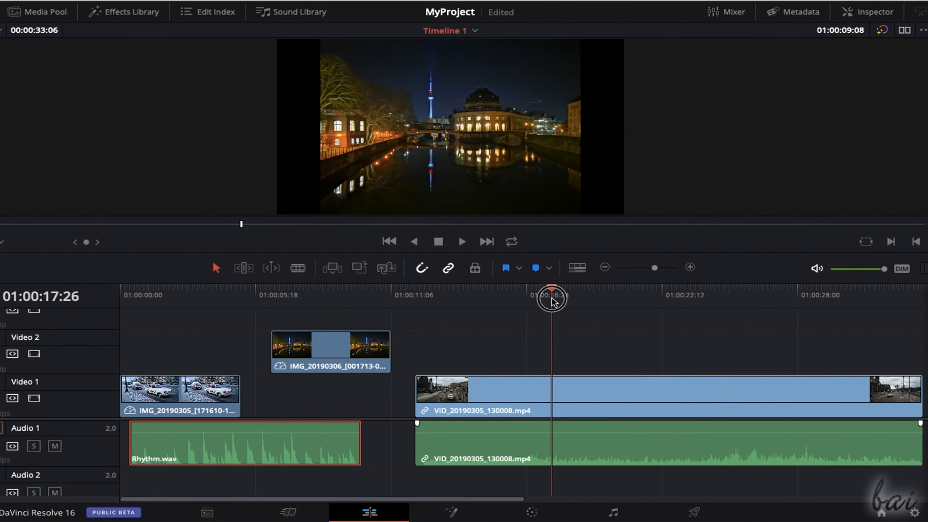
left_click(704, 296)
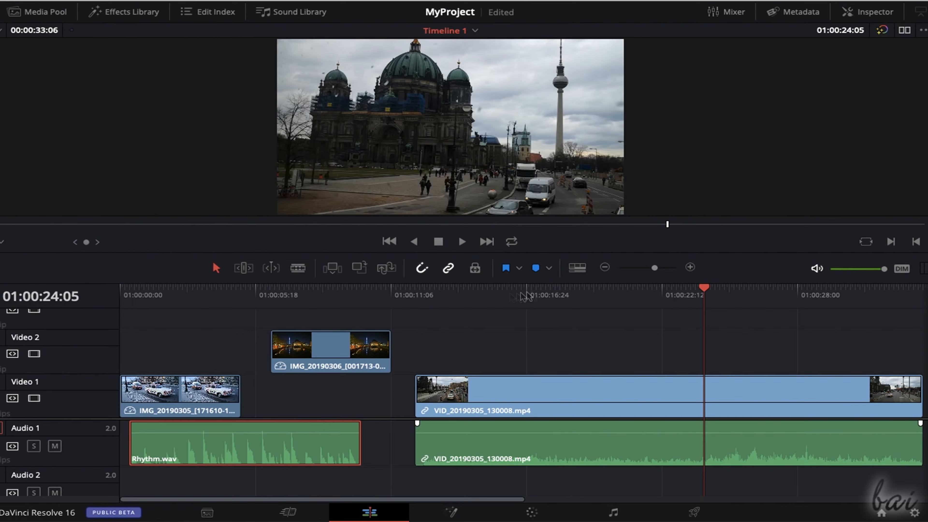
- Play VID_20190305_130008.mp4 from its start at 01:00:12:06, stop playback and scrub through the rest of the clip
left_click(413, 296)
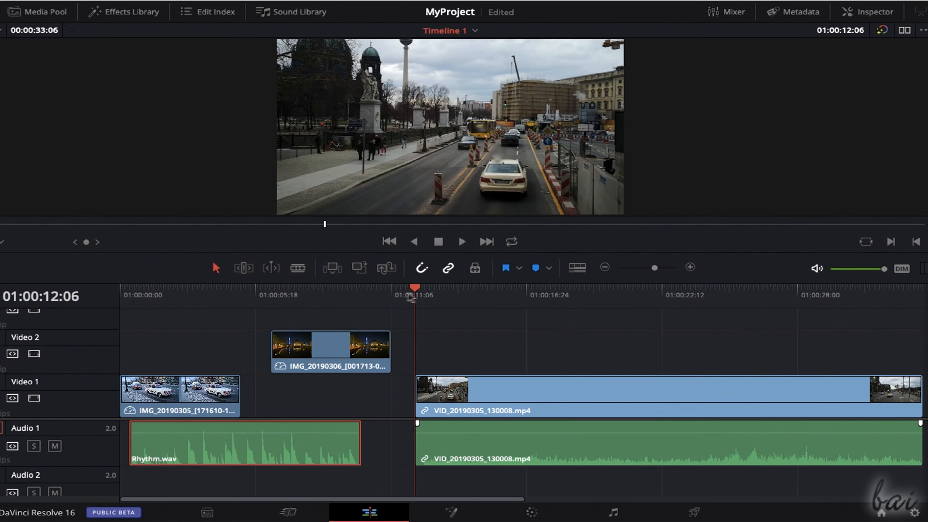
left_click(461, 242)
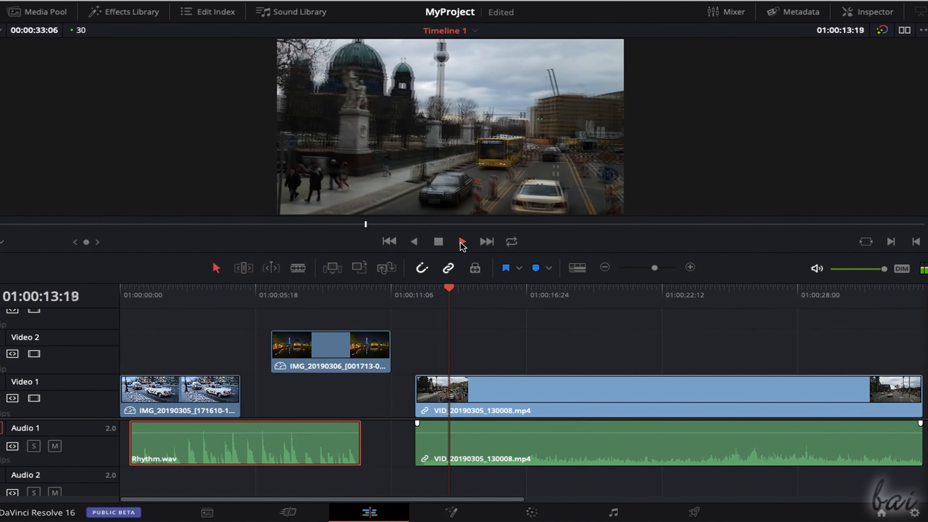
left_click(535, 287)
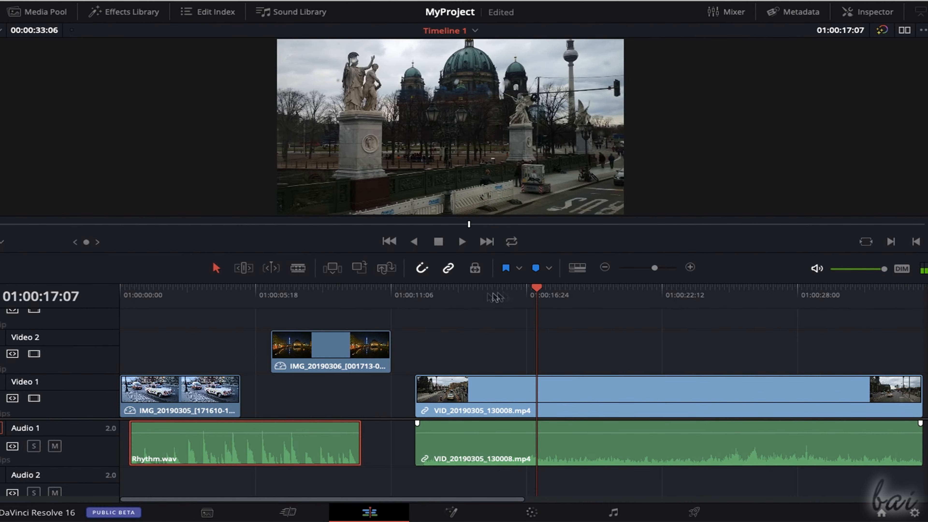
left_click(459, 295)
left_click(645, 296)
left_click_drag(648, 297, 584, 292)
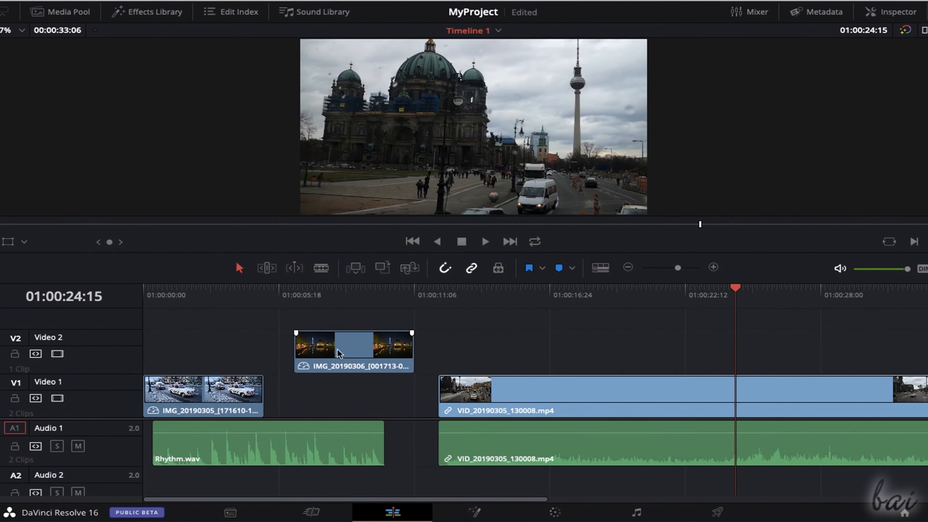
- Try the night river photo on other video tracks, and shift the car photo along Video 1 to partly overlap beneath it
left_click_drag(339, 353, 419, 318)
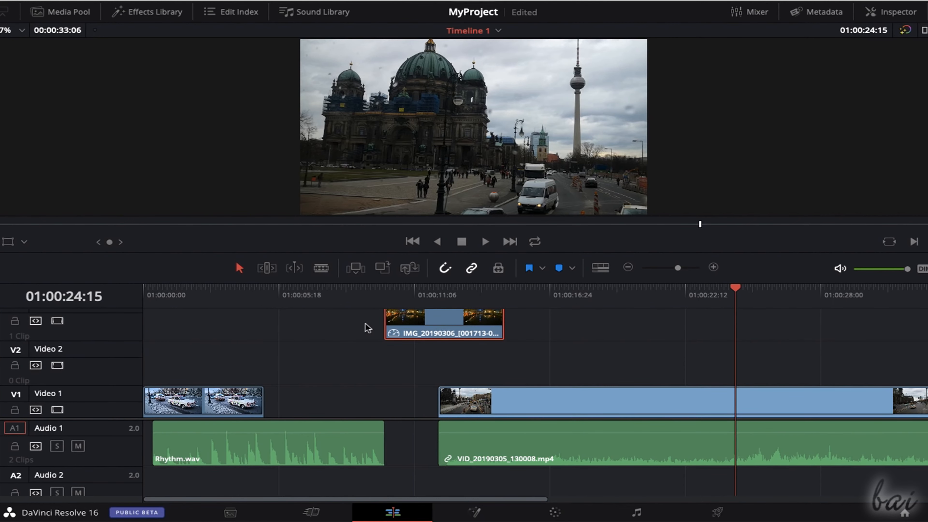
left_click_drag(381, 345, 509, 344)
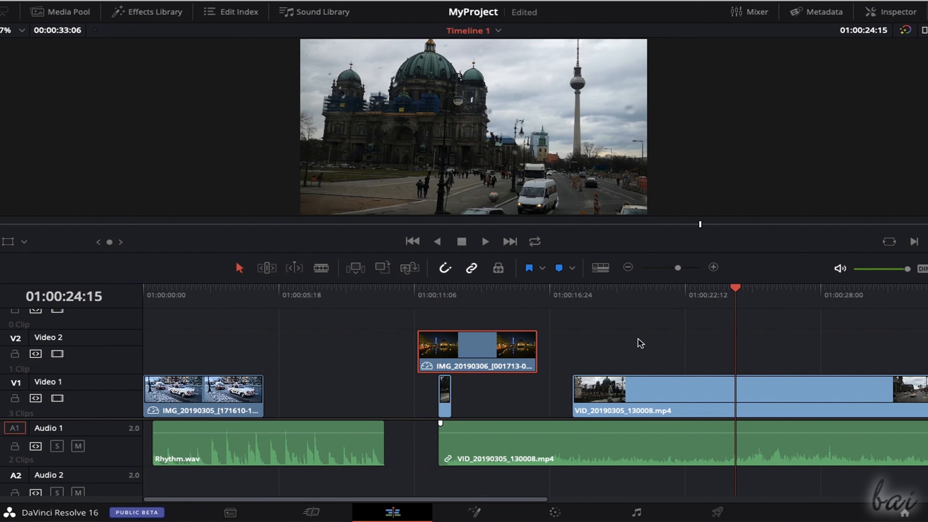
left_click_drag(241, 398, 361, 398)
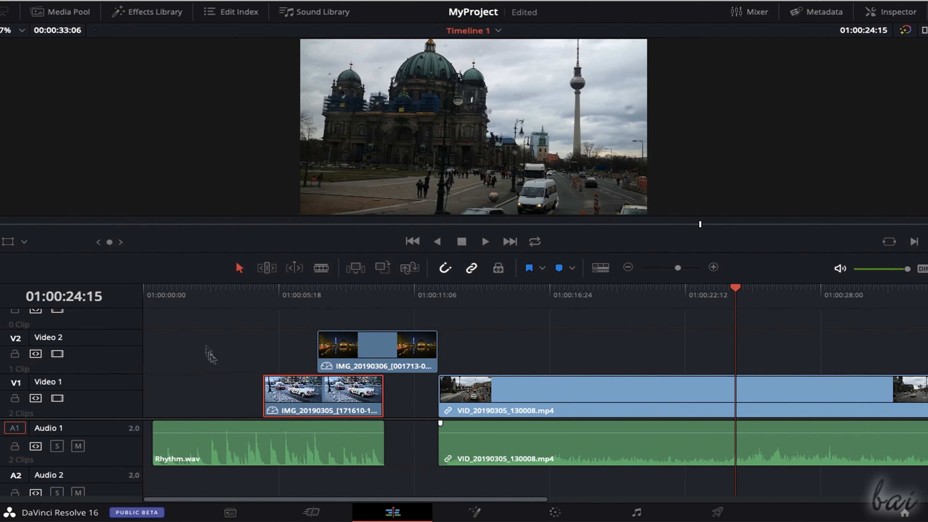
- Scrub across the overlapping car and night river photos to examine which track is displayed
left_click(222, 294)
left_click(243, 292)
left_click_drag(244, 294, 366, 302)
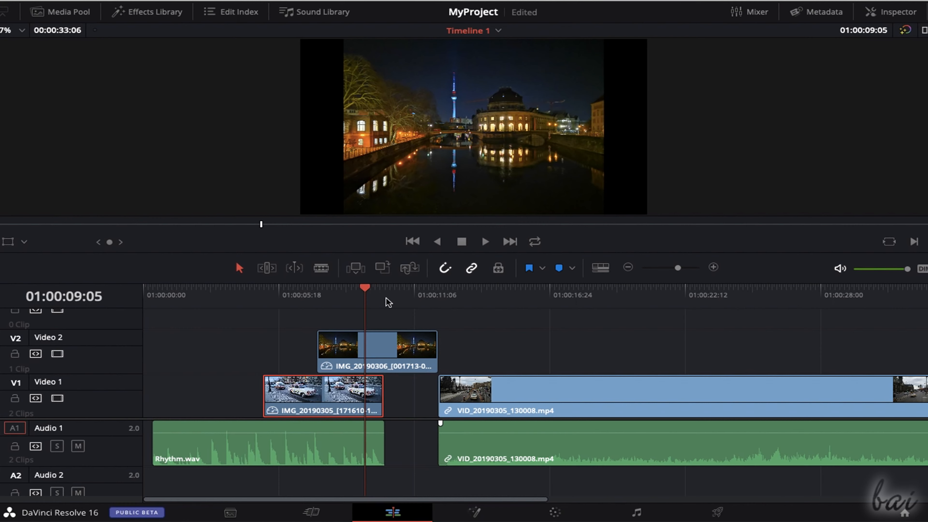
left_click(290, 295)
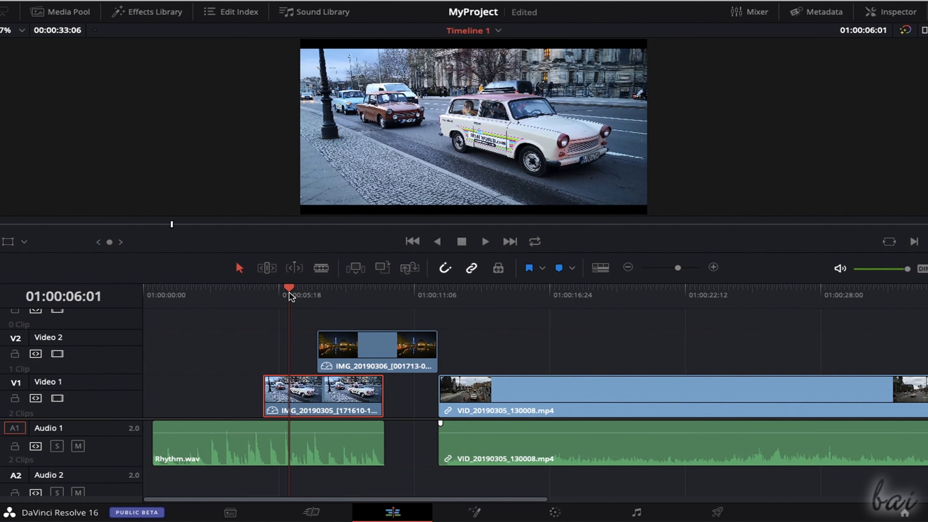
left_click(359, 295)
left_click(301, 295)
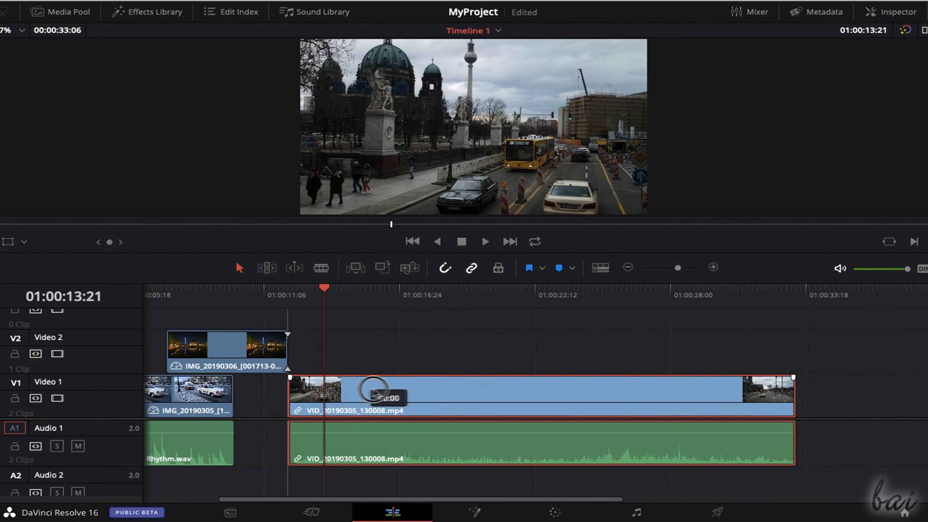
- Unlink the video and audio of VID_20190305_130008.mp4 at 01:00:13:21 and move its video part separately
left_click_drag(373, 389, 334, 412)
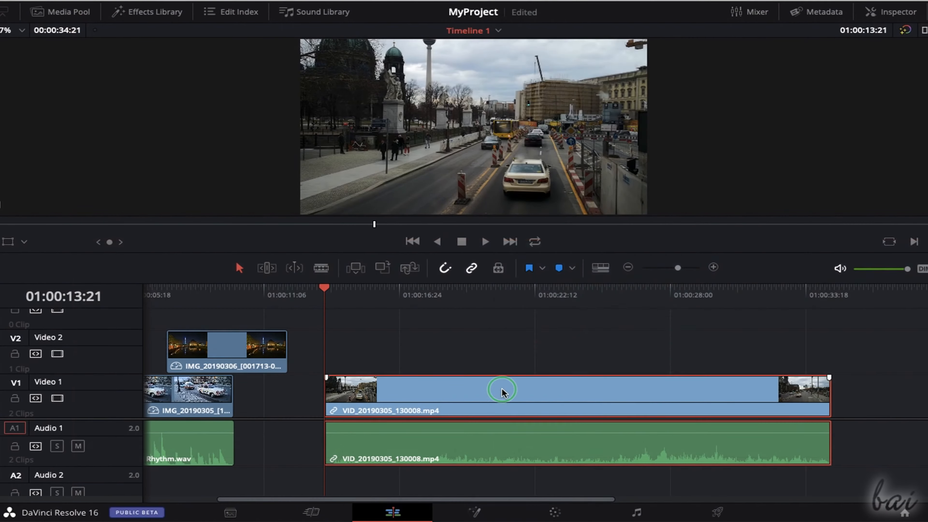
right_click(514, 276)
mouse_move(663, 233)
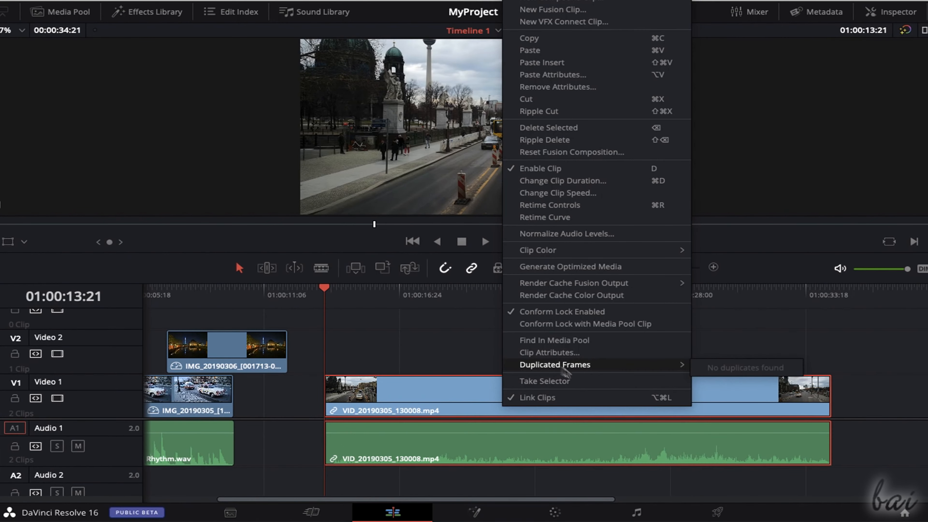
left_click(575, 401)
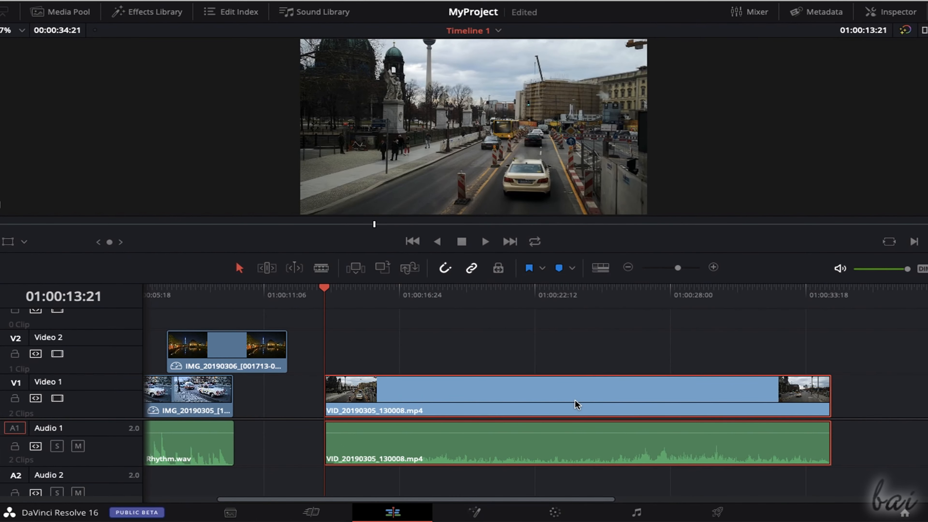
left_click_drag(395, 398, 501, 394)
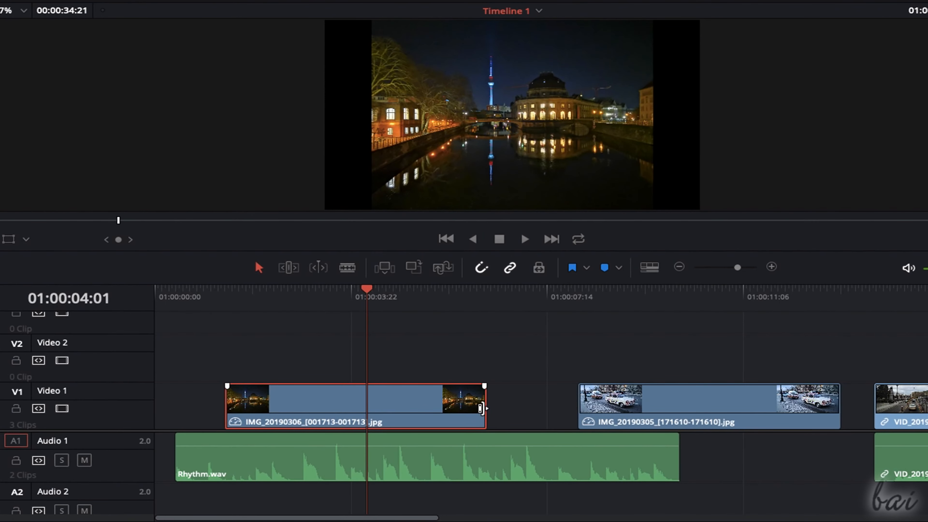
- Shorten the end of the night river photo to the playhead, and extend its end to meet the car photo
left_click_drag(486, 408, 364, 405)
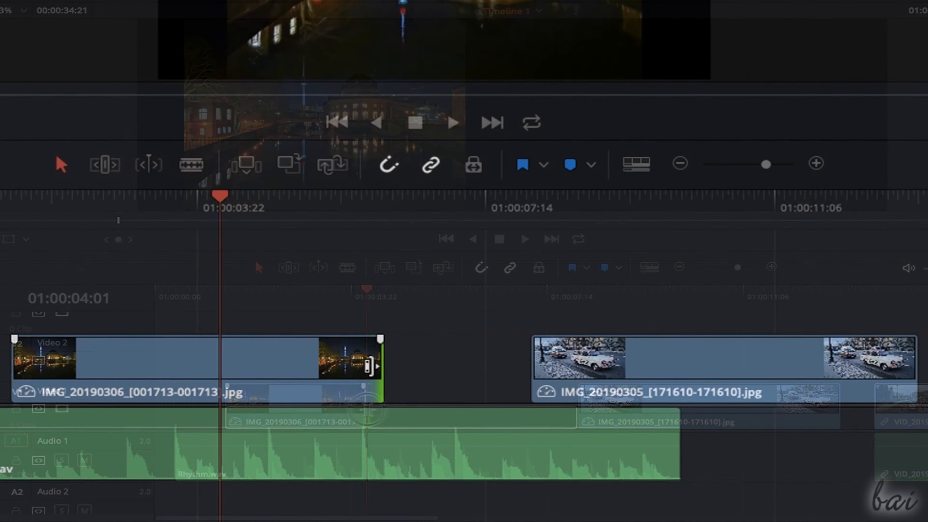
left_click_drag(380, 366, 671, 384)
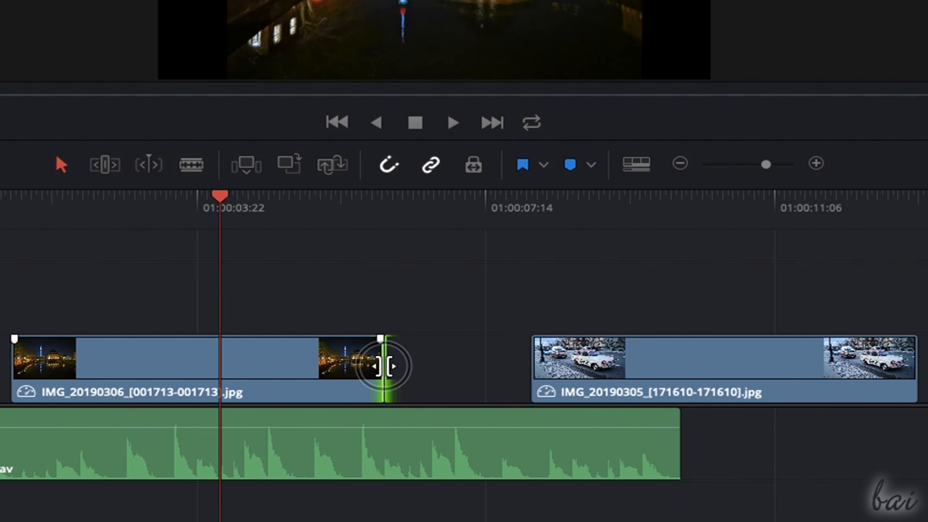
left_click_drag(383, 366, 570, 383)
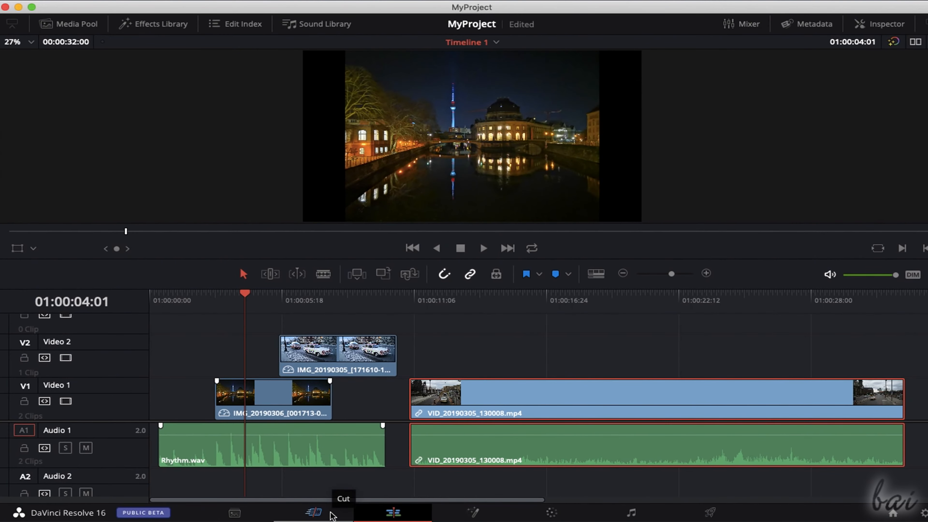
- On the Cut page, trim the start of the car photo on track 2 and the end of the night river photo
left_click(330, 511)
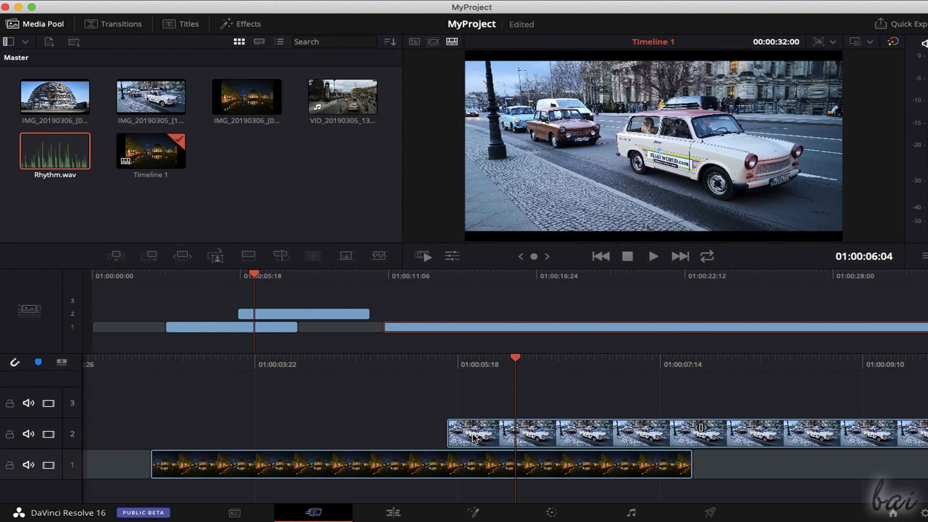
left_click(474, 438)
left_click_drag(452, 435, 512, 435)
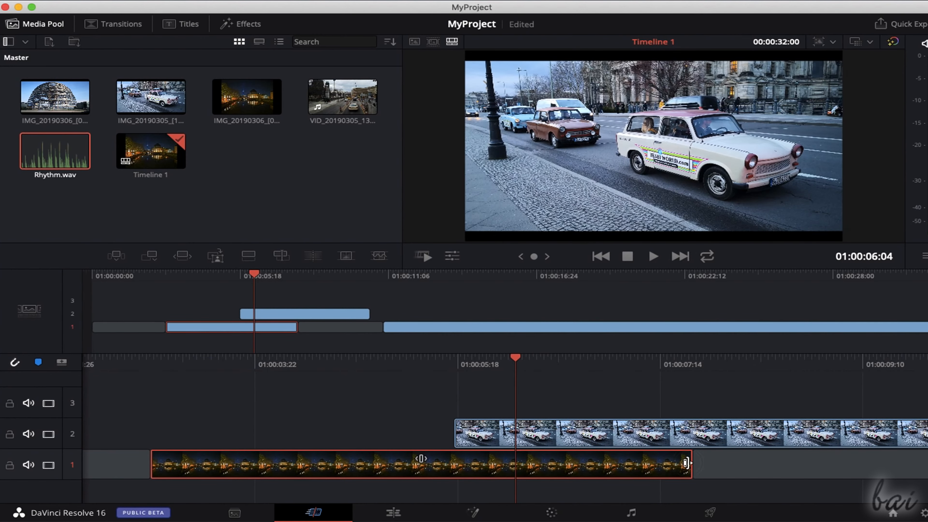
left_click_drag(688, 463, 239, 439)
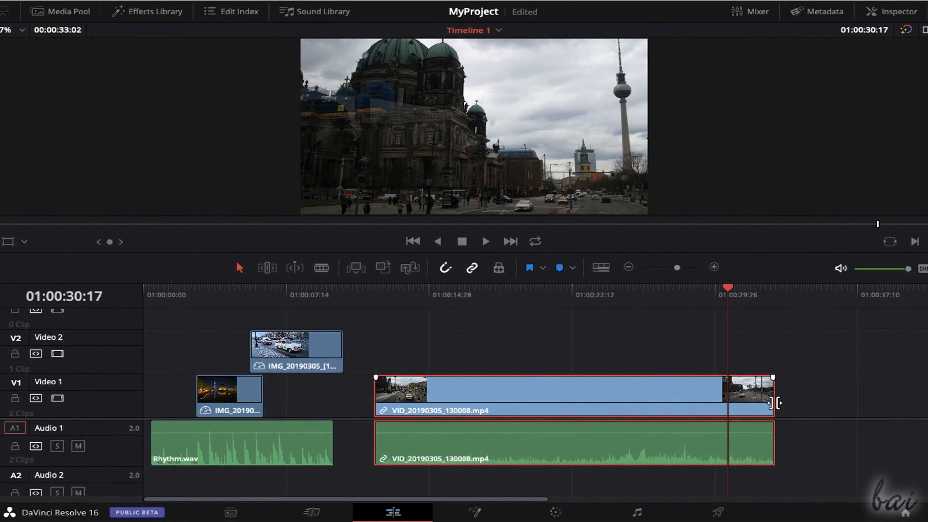
- Shorten the end of VID_20190305_130008.mp4 on the Edit page and play the timeline
left_click_drag(773, 403, 603, 398)
left_click(486, 241)
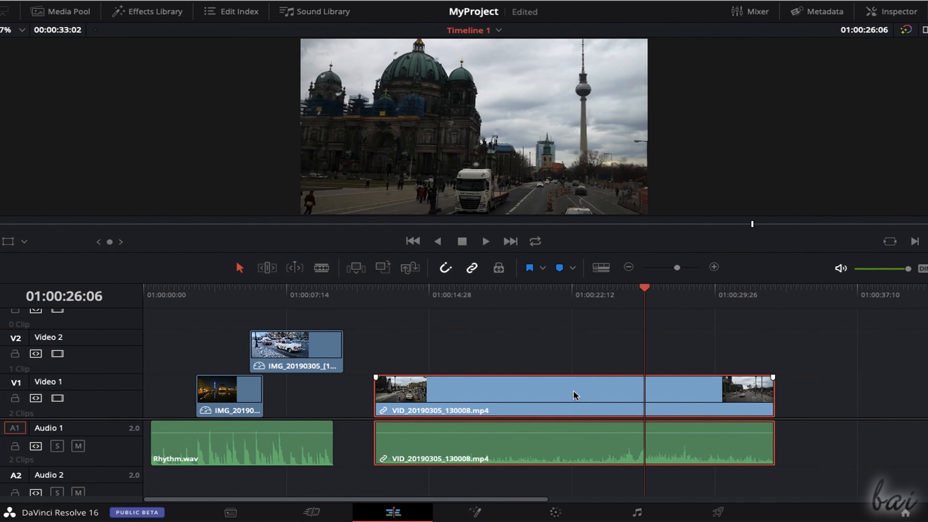
- Change the clip speed of VID_20190305_130008.mp4 to 289%
right_click(573, 395)
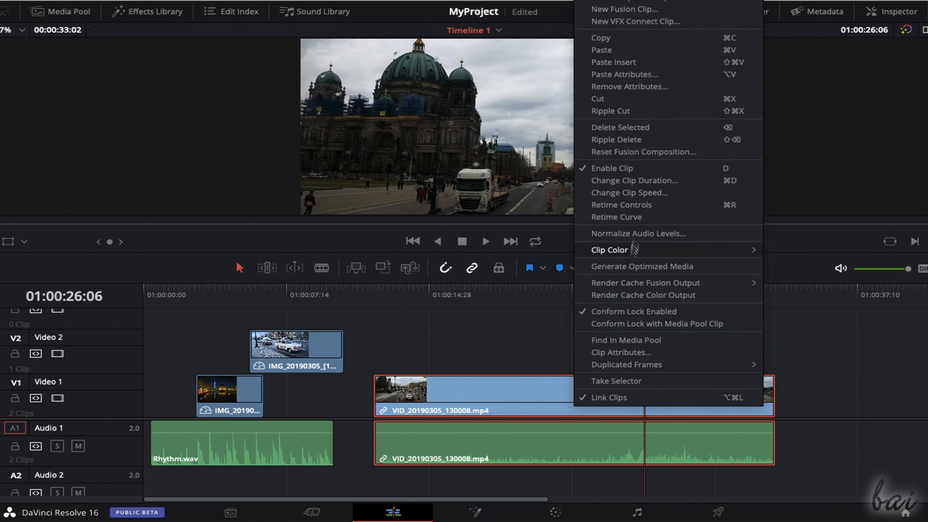
left_click(661, 194)
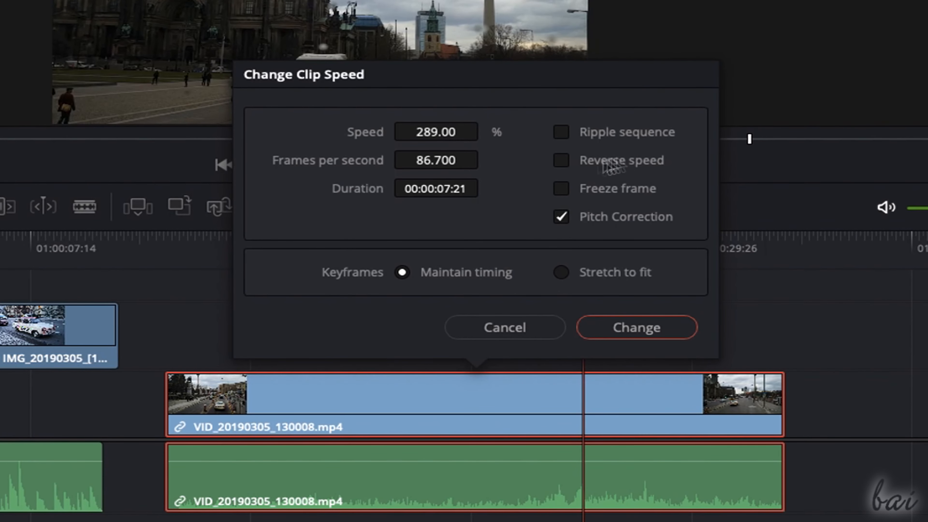
left_click(606, 311)
left_click(334, 167)
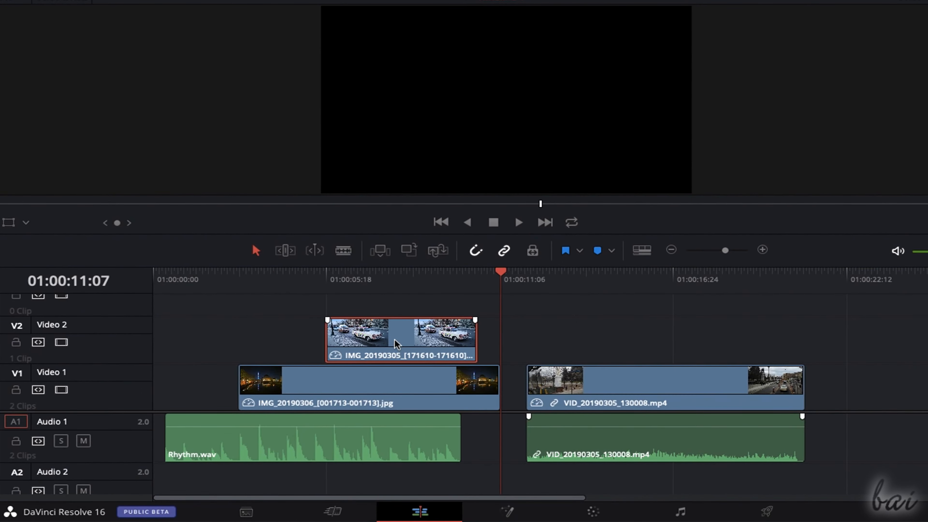
- Place two copies of the car photo further along Video 2 and delete both copies
left_click_drag(396, 344, 750, 346)
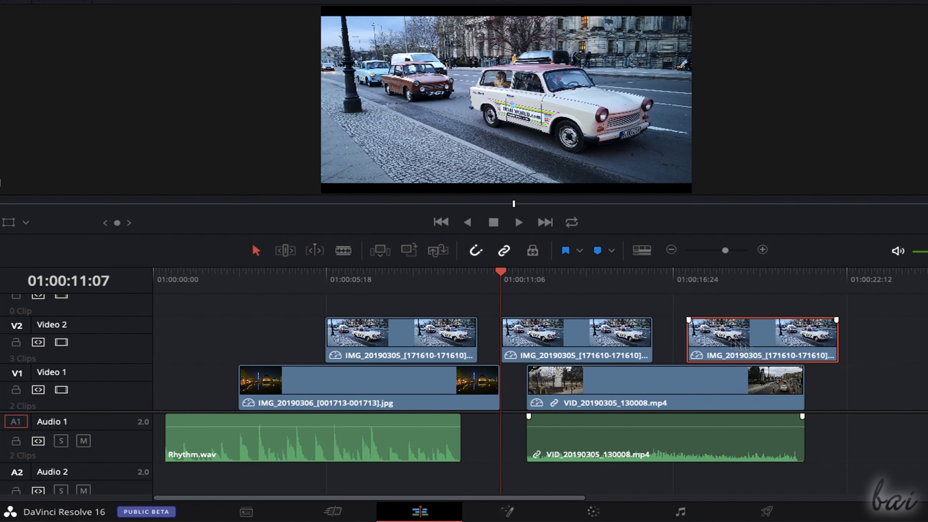
key("Delete")
left_click(639, 335)
key("Delete")
- Delete the car photo and the night river photo from the timeline, and undo both deletions
left_click(432, 340)
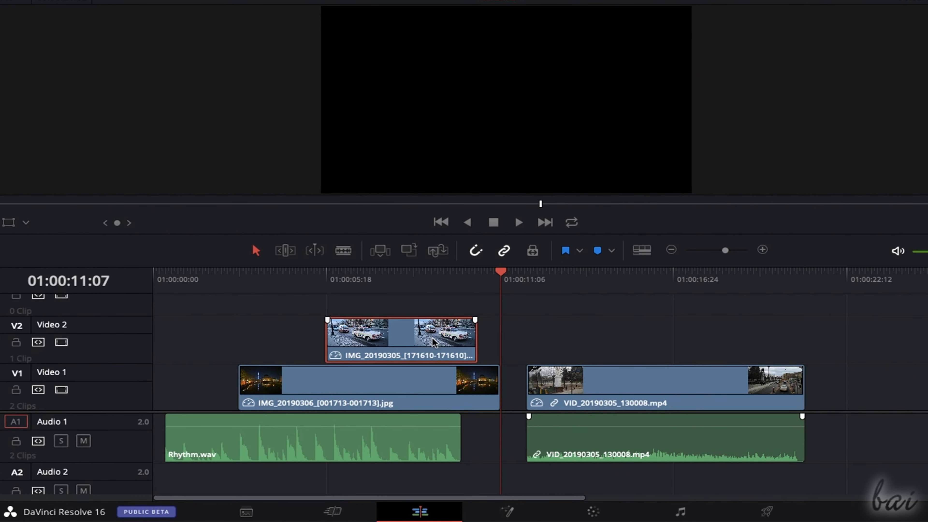
key("Delete")
left_click(444, 377)
key("Delete")
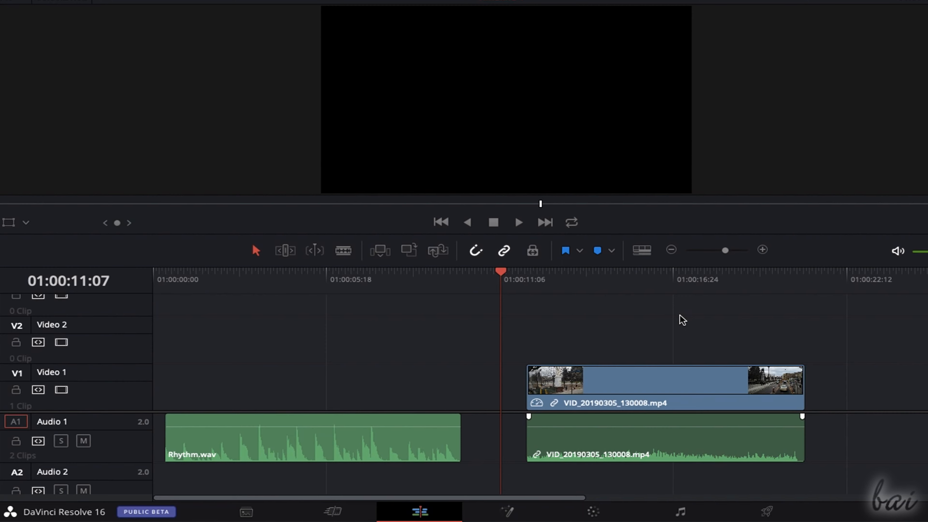
key("ctrl+z")
key("ctrl+z")
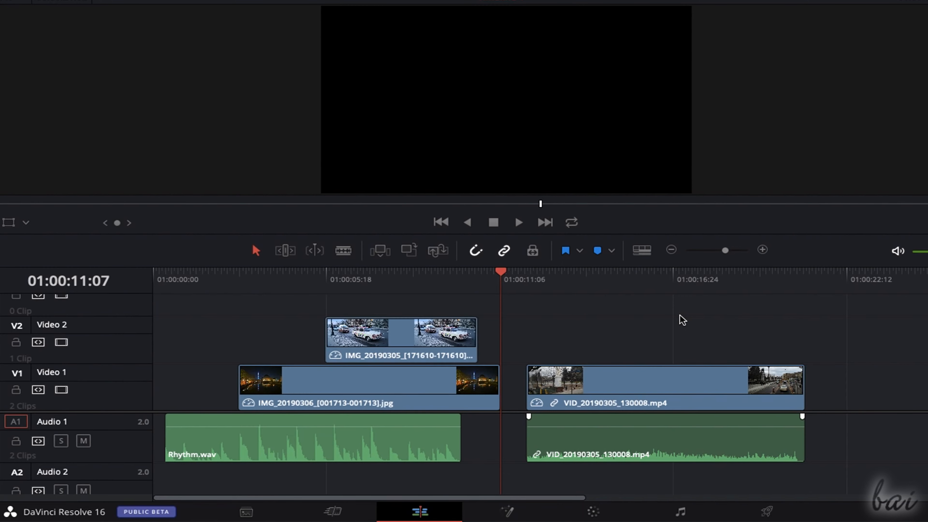
key("ctrl+v")
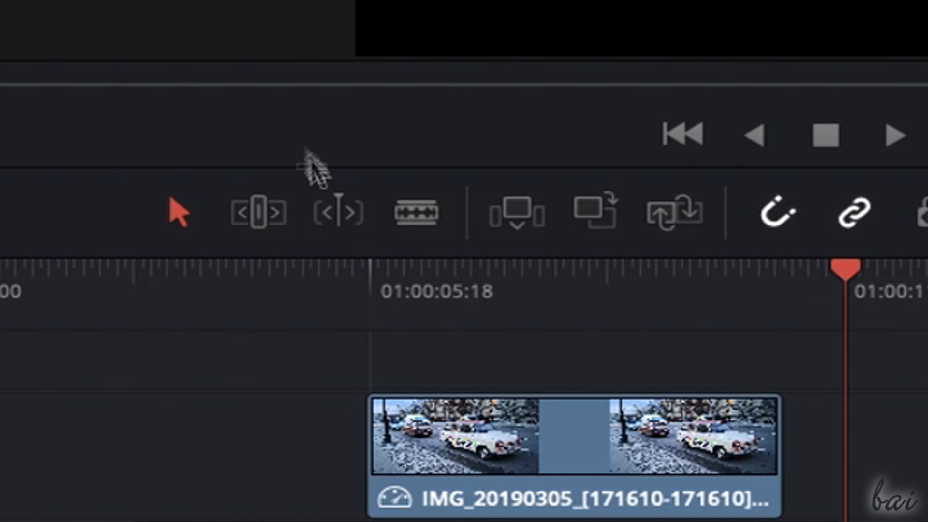
- Cut VID_20190305_130008.mp4 near its start in Blade Edit Mode
left_click(424, 220)
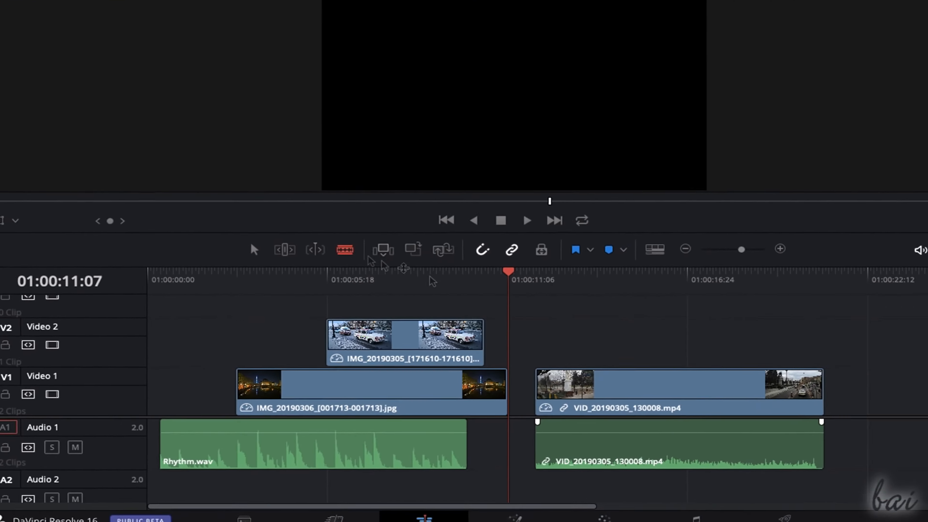
left_click(566, 387)
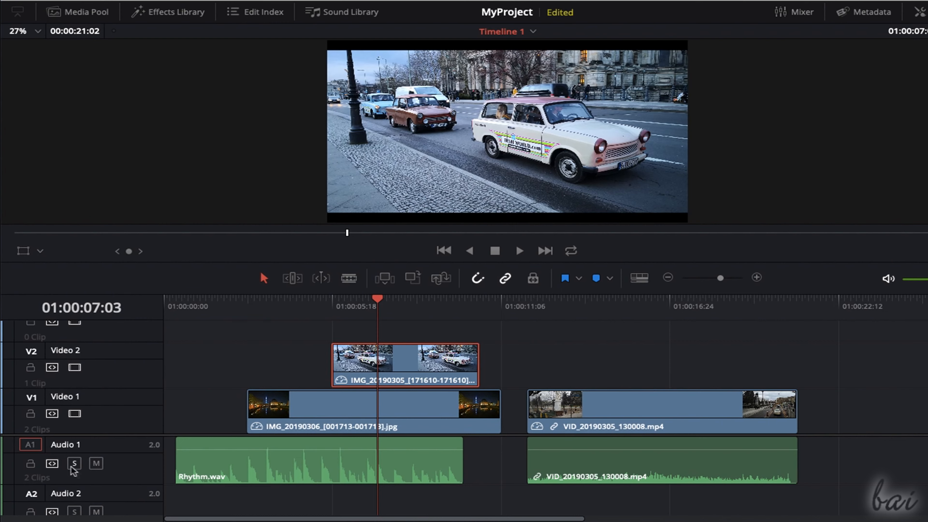
- Shift the car photo slightly earlier on Video 2, and lock and unlock the Video 2 track
left_click_drag(334, 356, 315, 356)
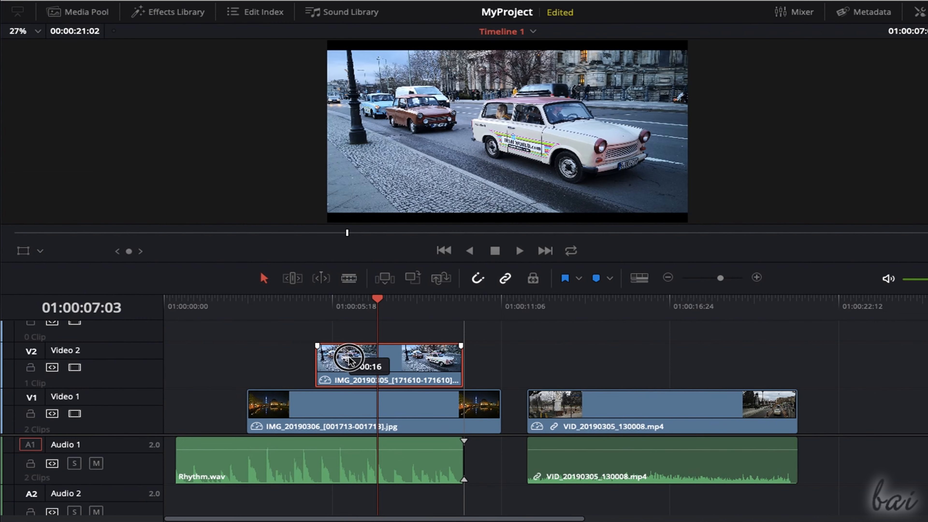
left_click(31, 370)
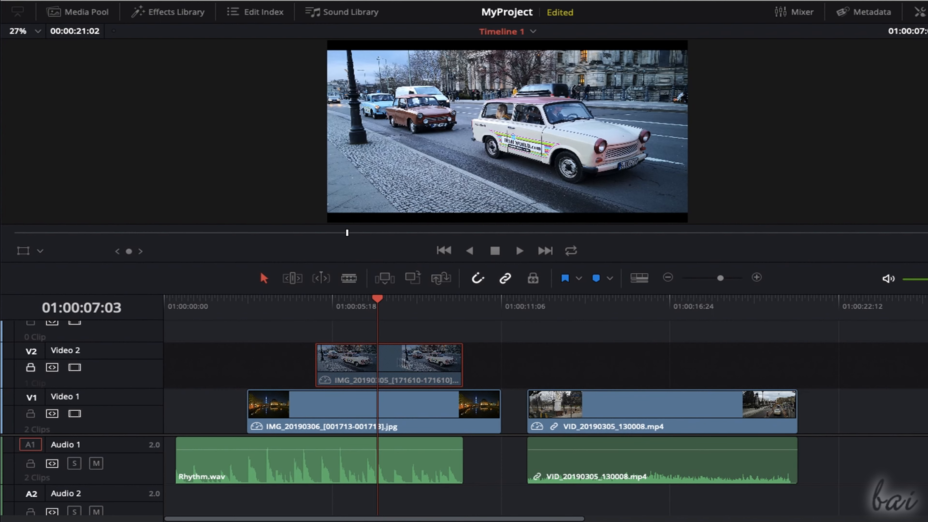
left_click(31, 367)
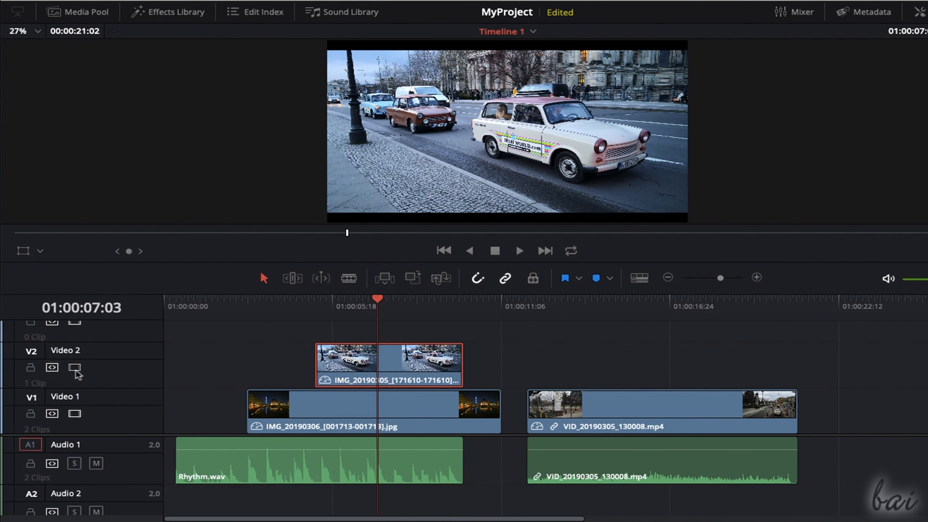
- Disable and re-enable the Video 2 track to compare the car photo with the night river photo beneath it
left_click(75, 369)
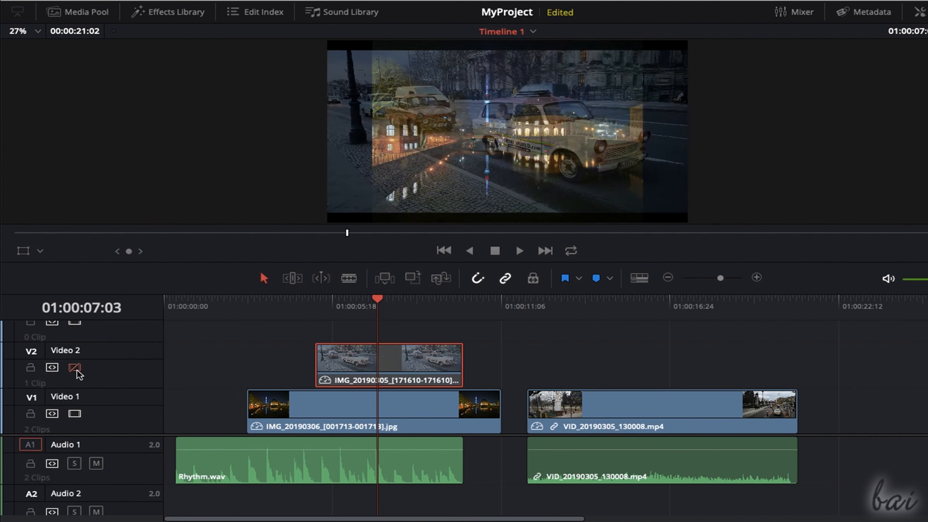
left_click(76, 369)
left_click(75, 368)
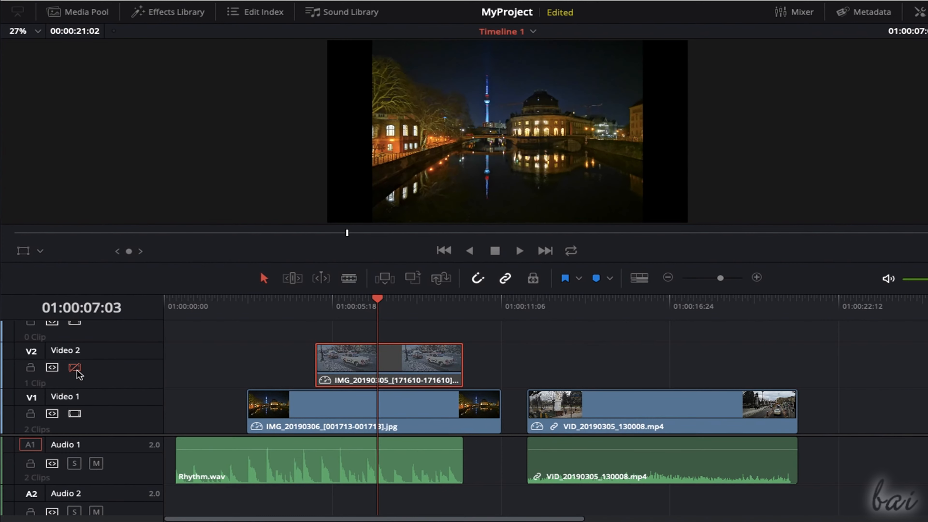
left_click(75, 368)
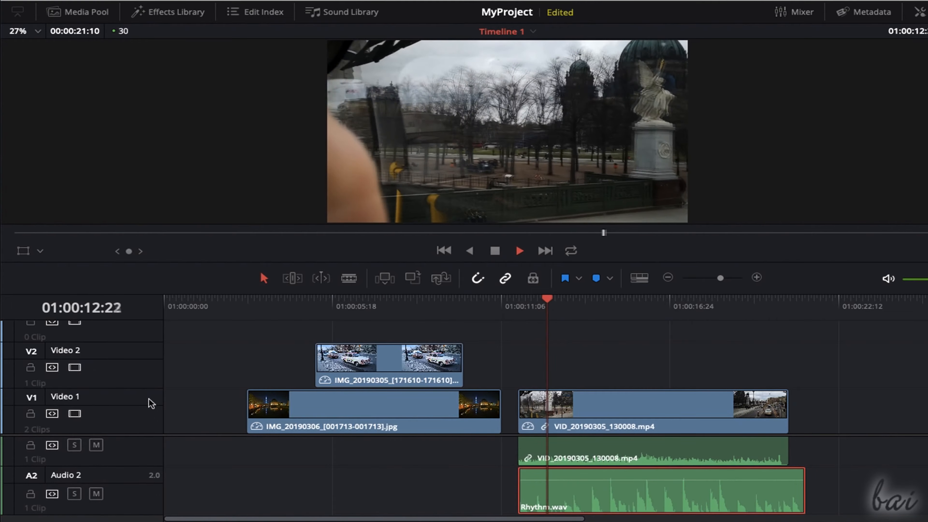
- Mute the Audio 2 track holding Rhythm.wav during playback
left_click(96, 493)
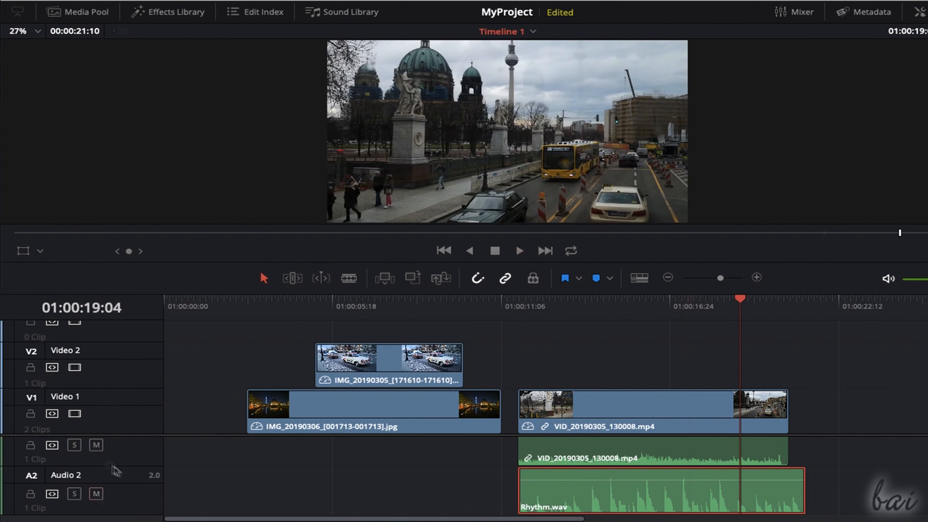
scroll(184, 467, "up", 1)
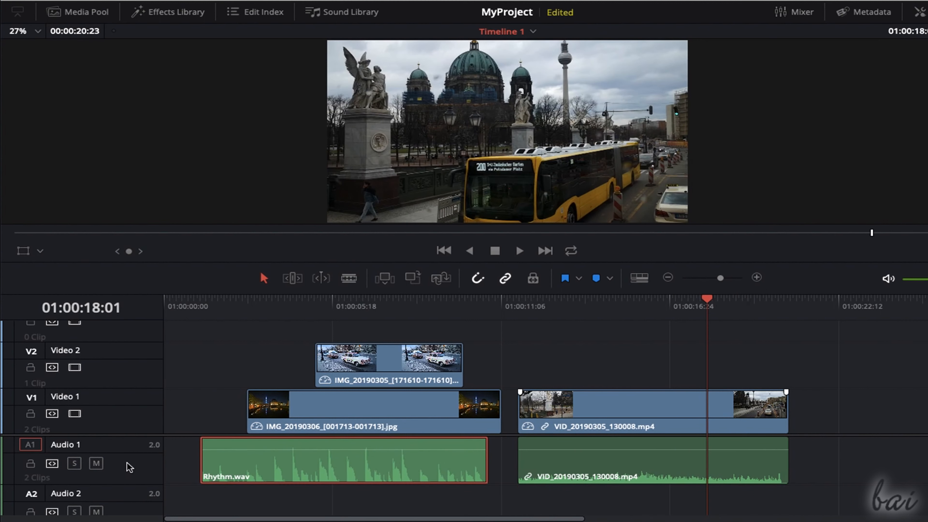
- Delete the Audio 1 track with its clips and undo the deletion
right_click(130, 467)
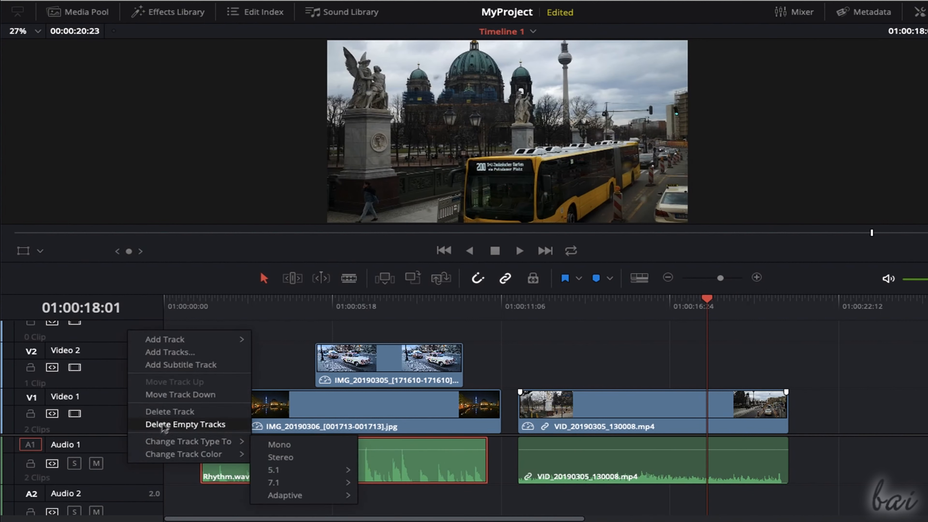
left_click(210, 418)
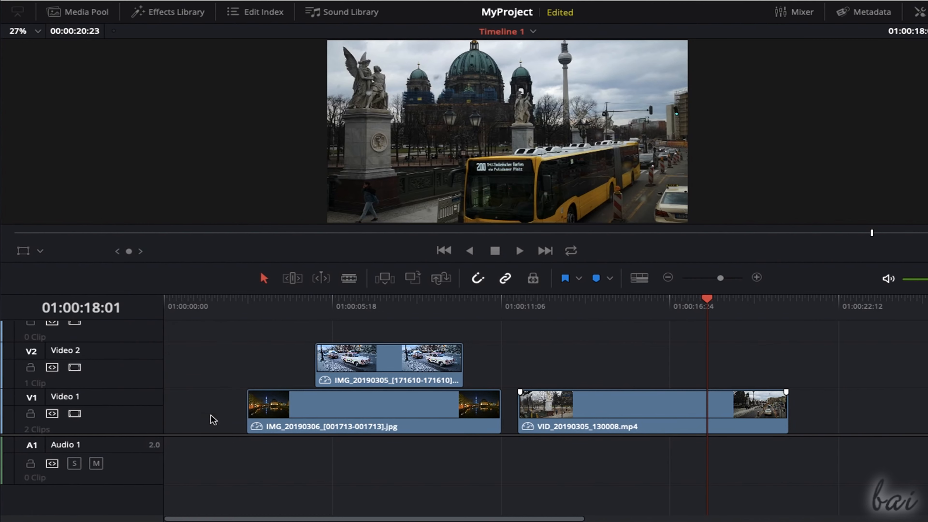
key("ctrl+z")
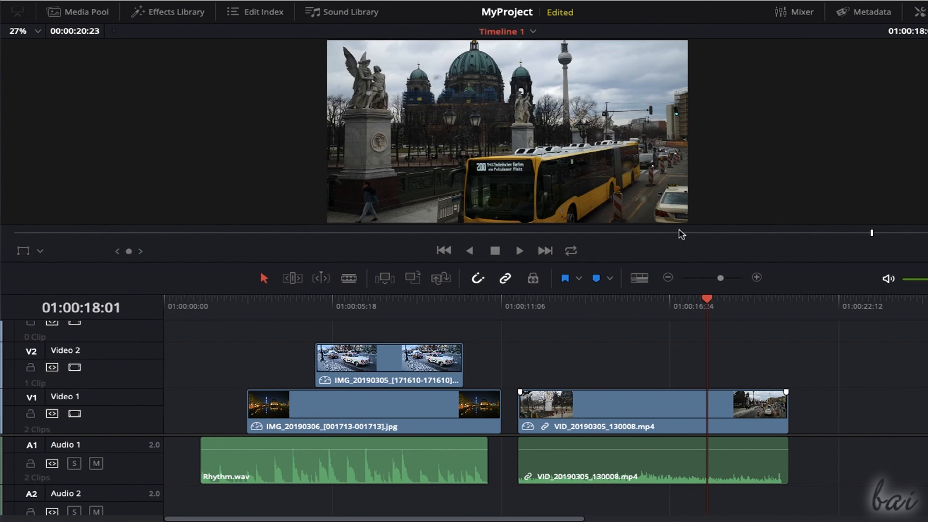
- Enlarge the timeline viewer and activate the Transform controls for the car photo above the street video
left_click_drag(676, 263, 678, 337)
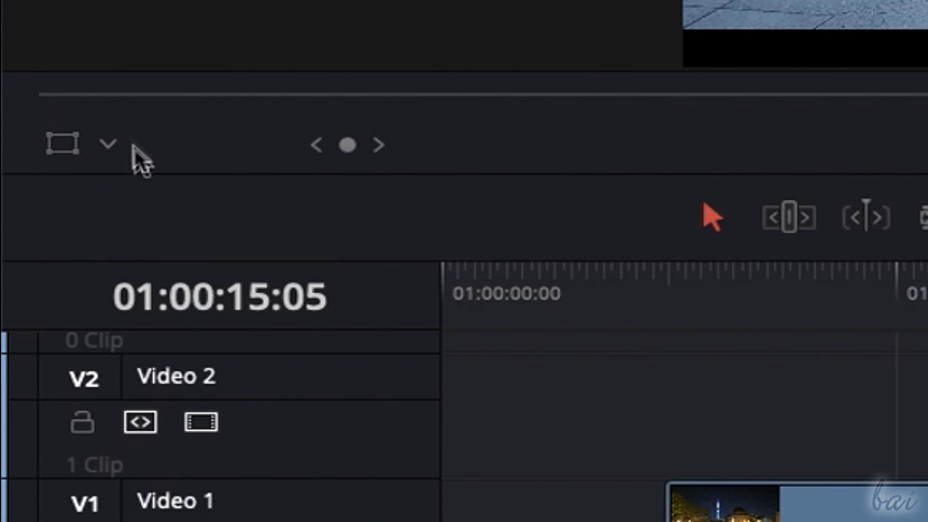
left_click(108, 144)
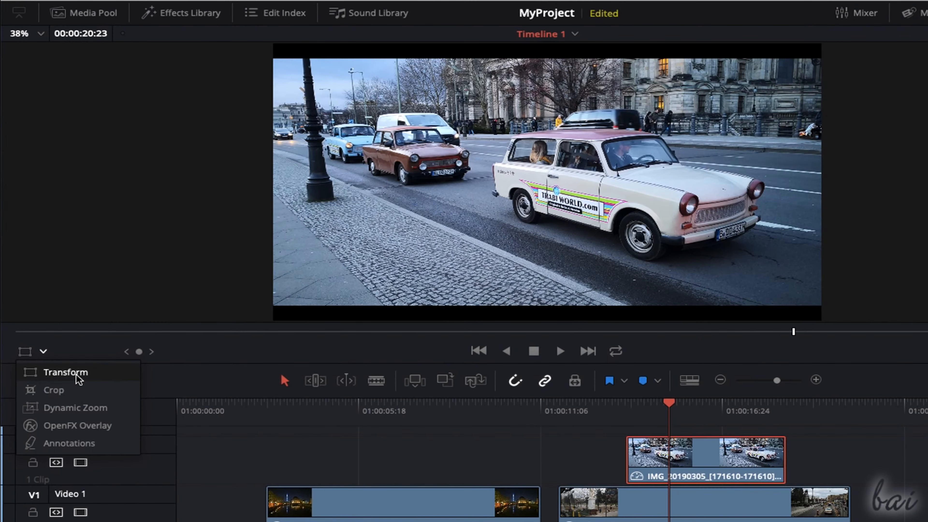
left_click(66, 372)
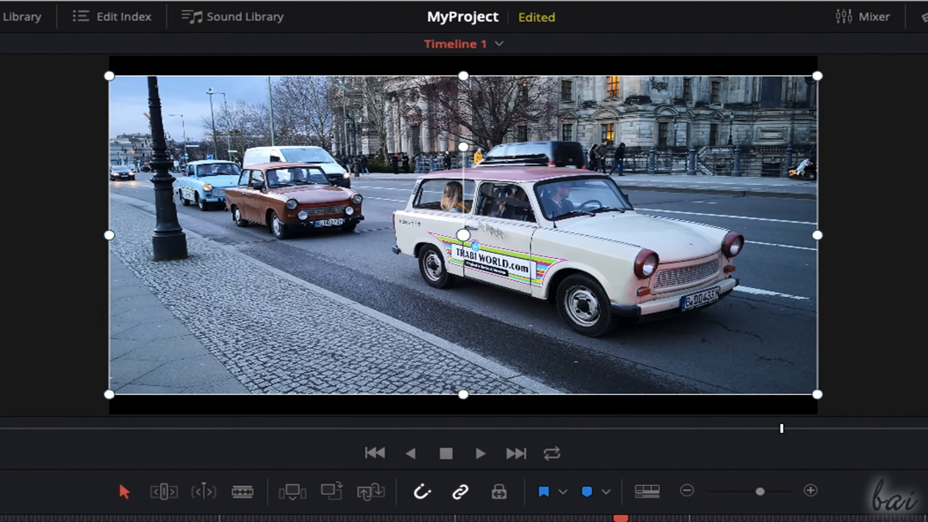
- Reposition and scale down the car photo to an inset in the frame's lower-right area, and try its rotation handle
left_click_drag(463, 235, 532, 212)
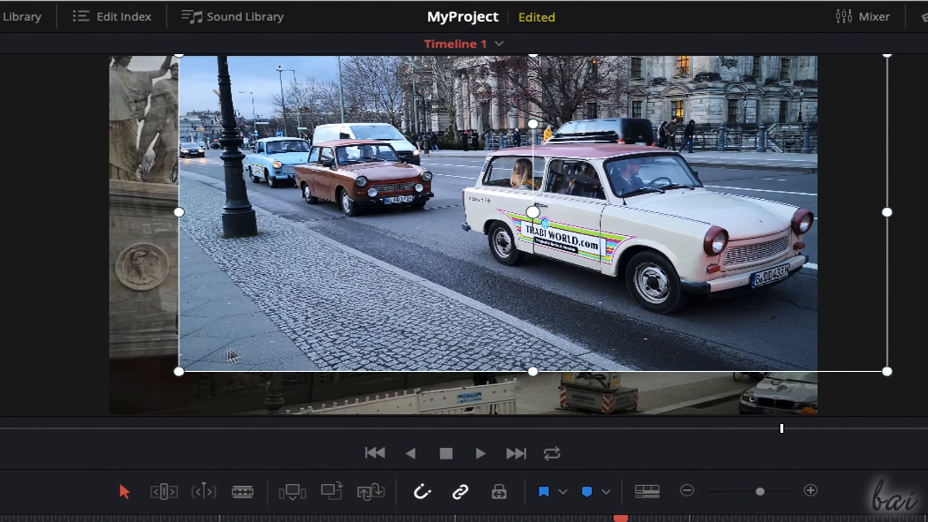
left_click_drag(180, 371, 400, 357)
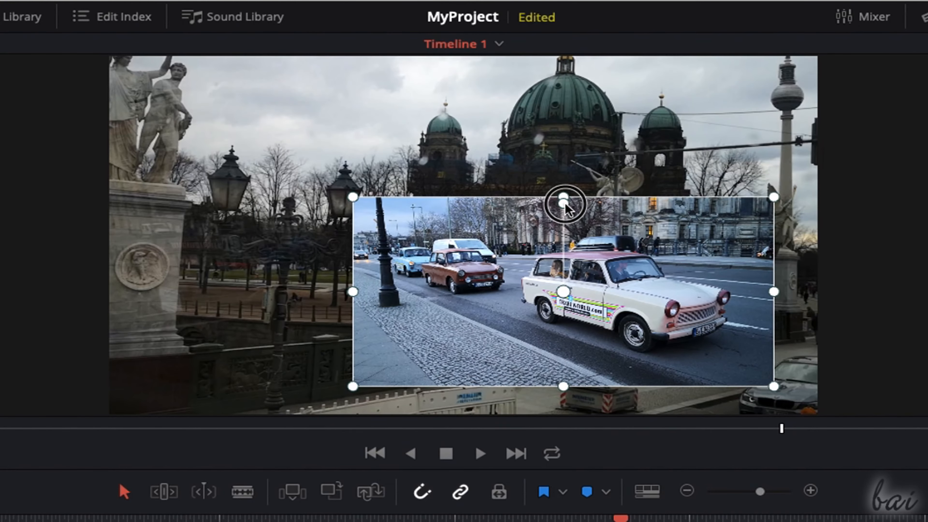
left_click_drag(565, 206, 586, 235)
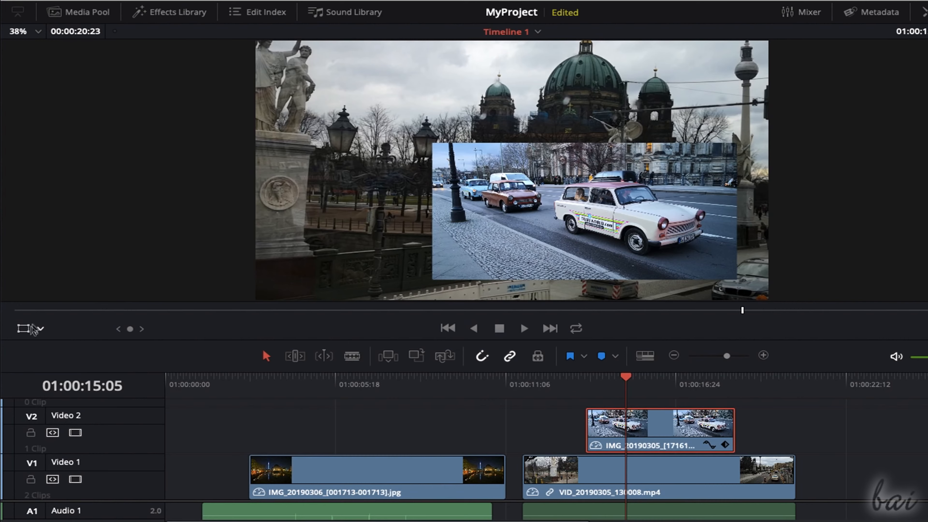
left_click(27, 332)
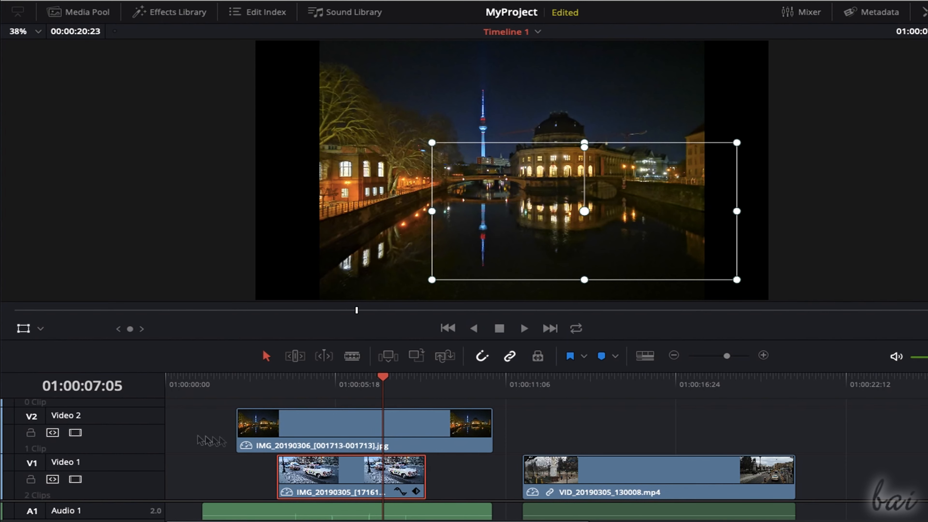
- Toggle the Video 2 track off and on repeatedly to reveal and cover the car photo inset on Video 1
left_click(75, 433)
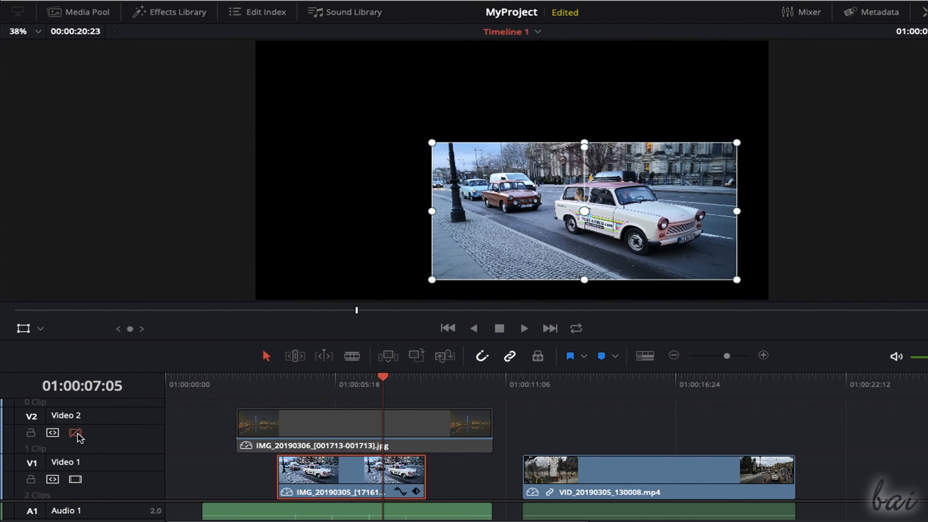
left_click(76, 433)
left_click(76, 433)
left_click(75, 433)
- Crop the car photo inset over the street video, mostly along its left edge and slightly along its other edges
left_click(40, 328)
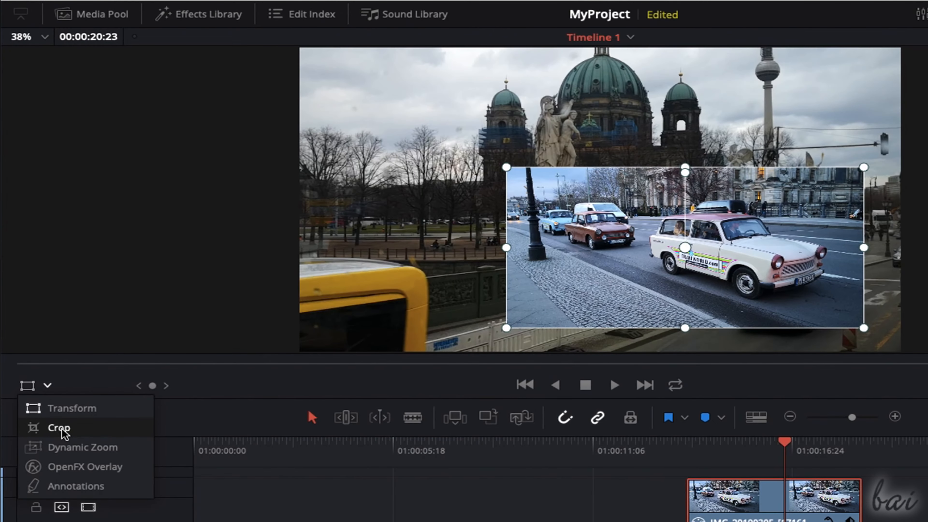
left_click(60, 430)
left_click_drag(545, 170, 651, 202)
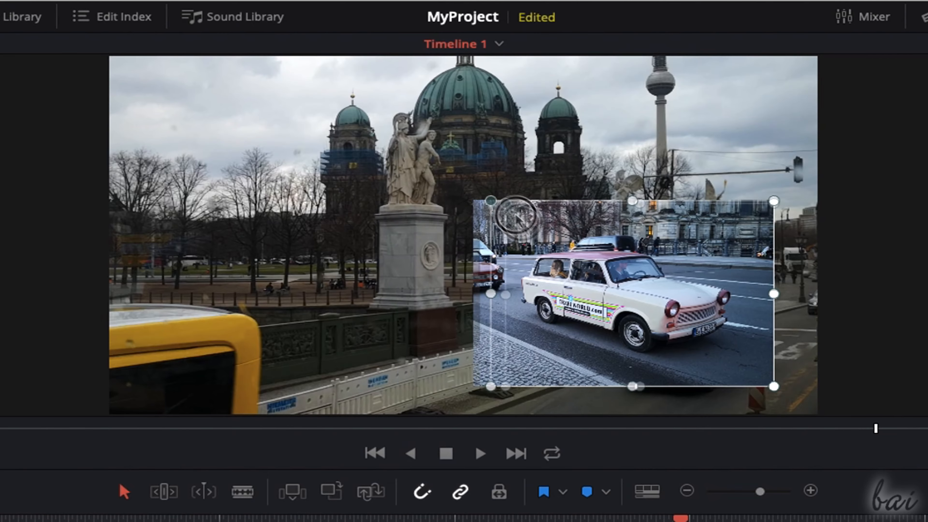
left_click_drag(523, 241, 508, 234)
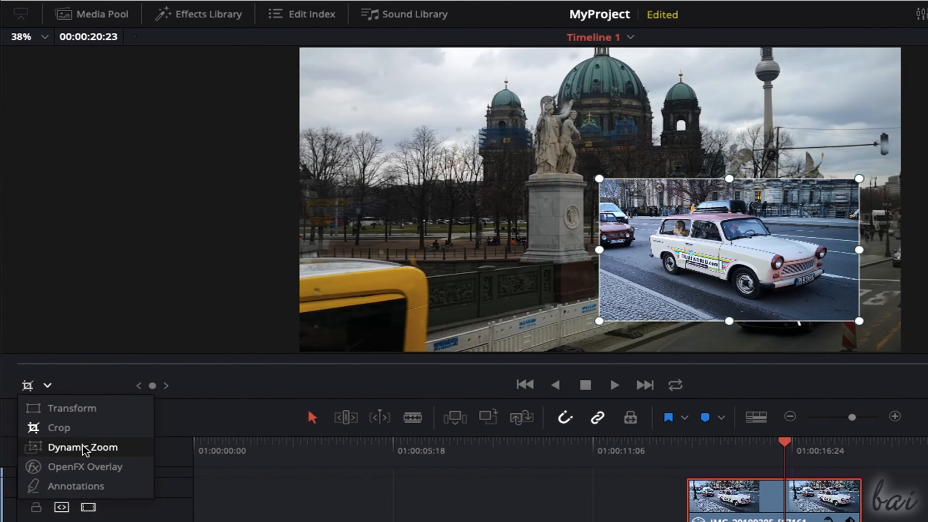
- Set up Dynamic Zoom on the car photo, with the green frame around its lower-right area and the red frame around its upper-left area
left_click(82, 447)
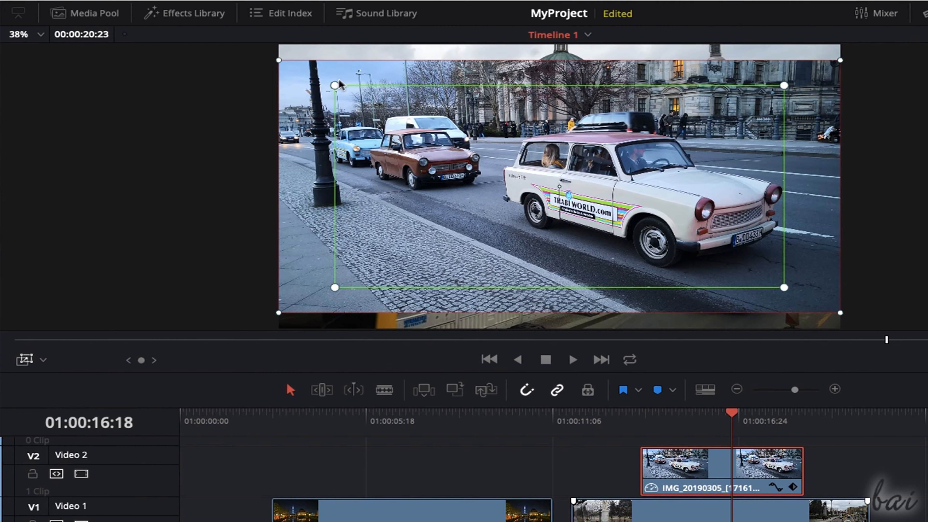
left_click_drag(336, 85, 438, 132)
left_click_drag(549, 175, 678, 219)
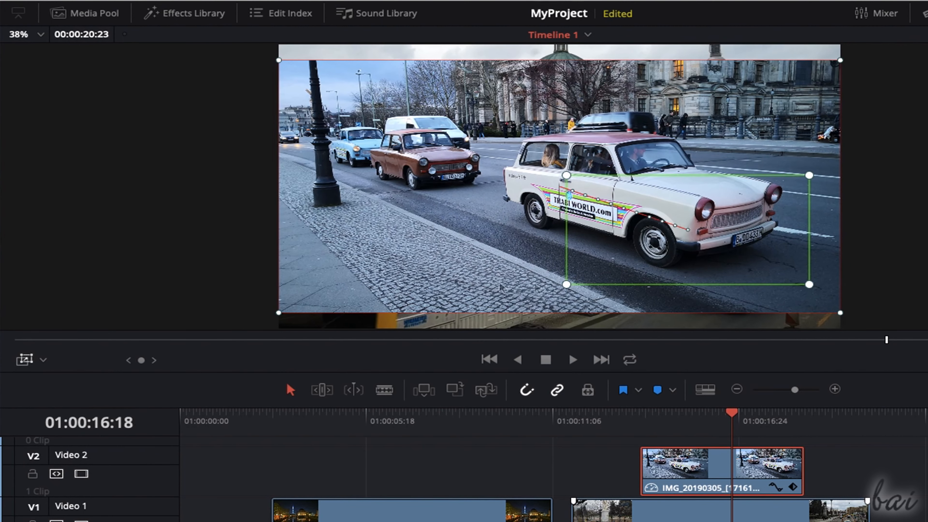
left_click_drag(841, 60, 763, 94)
left_click_drag(692, 104, 616, 73)
left_click_drag(687, 243, 572, 215)
left_click_drag(511, 153, 464, 118)
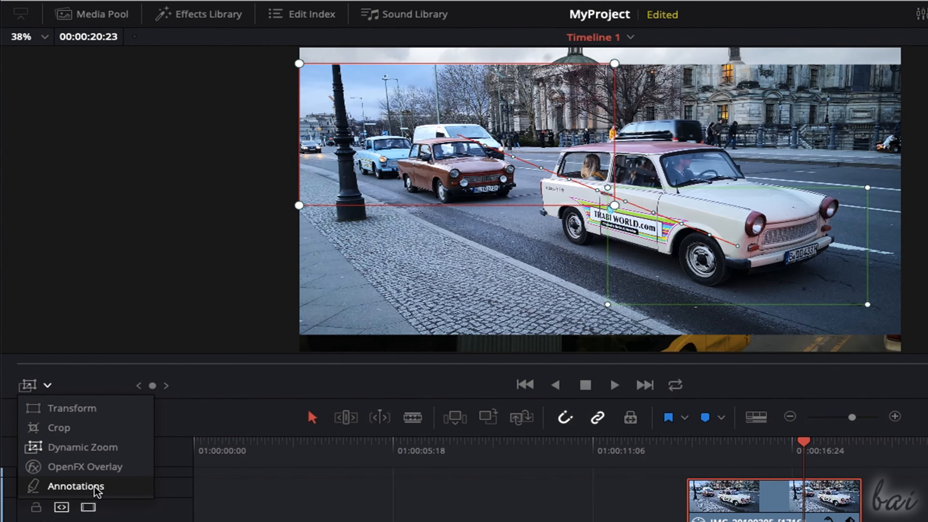
- Activate Annotations in the viewer, choose the middle line thickness, and draw a vertical line along the car photo's left edge
left_click(95, 488)
left_click(38, 56)
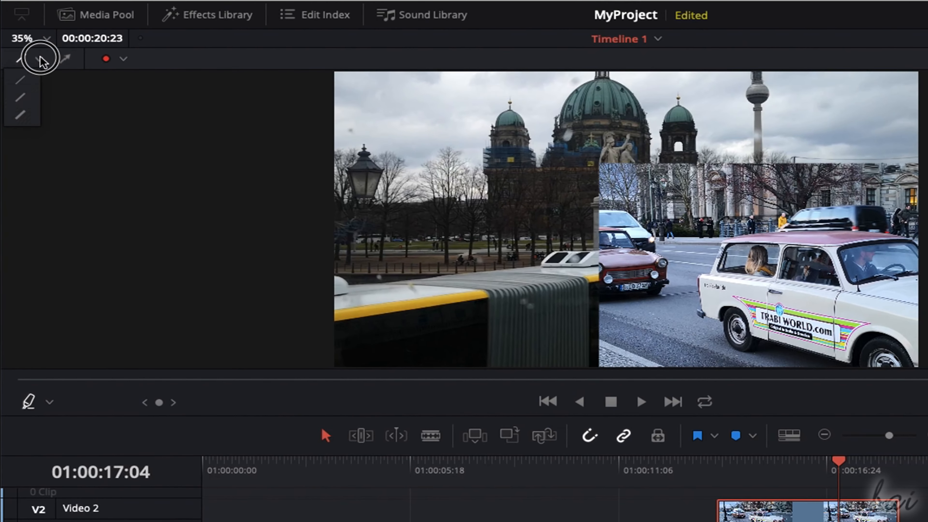
left_click(21, 97)
left_click_drag(598, 166, 598, 370)
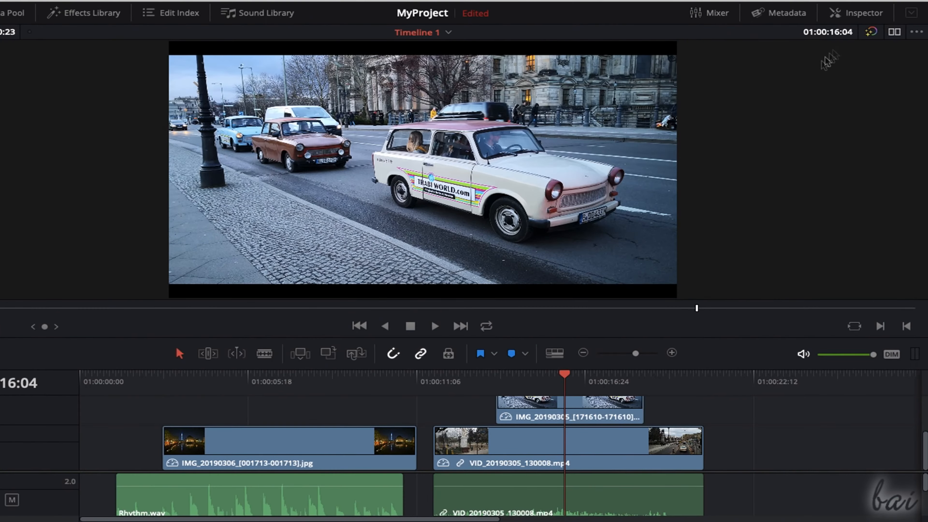
- Open the Inspector at full height and view the properties of the photo clips, the street video and the Rhythm.wav audio clip
left_click(862, 13)
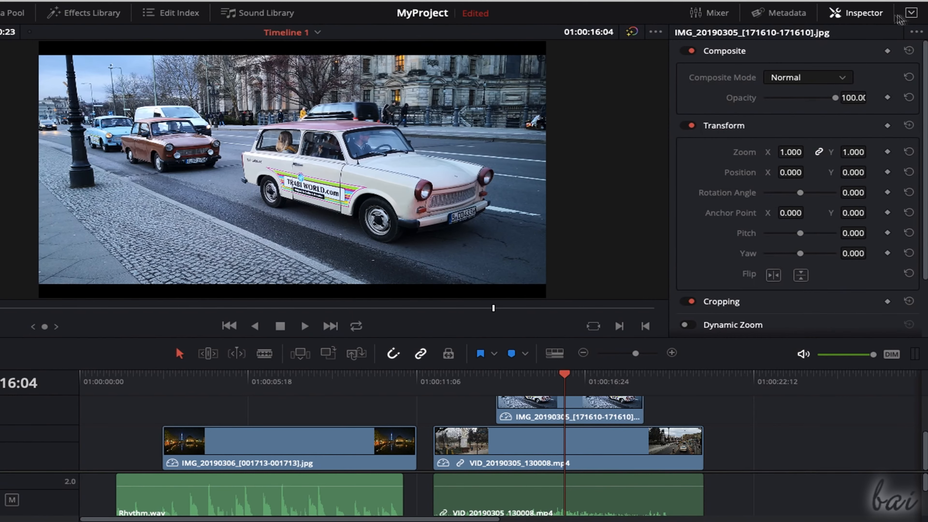
left_click(911, 13)
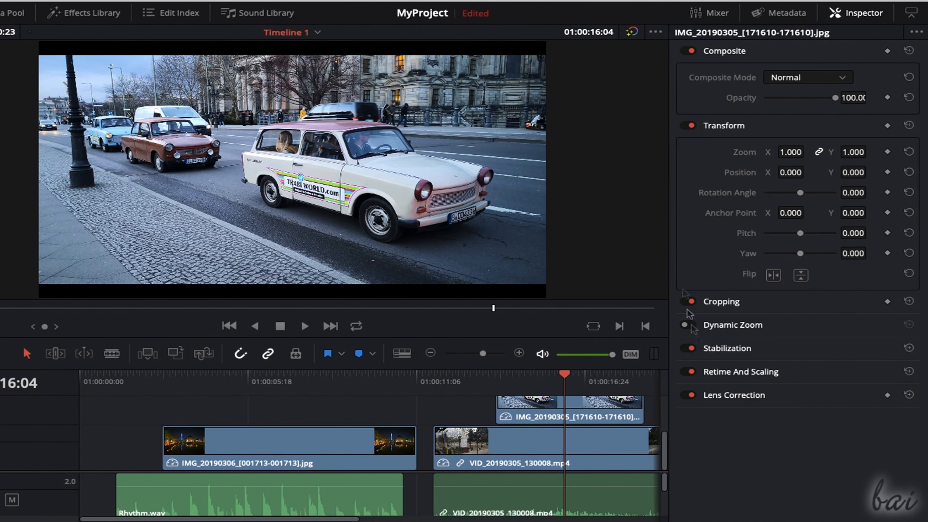
left_click(368, 451)
left_click(504, 454)
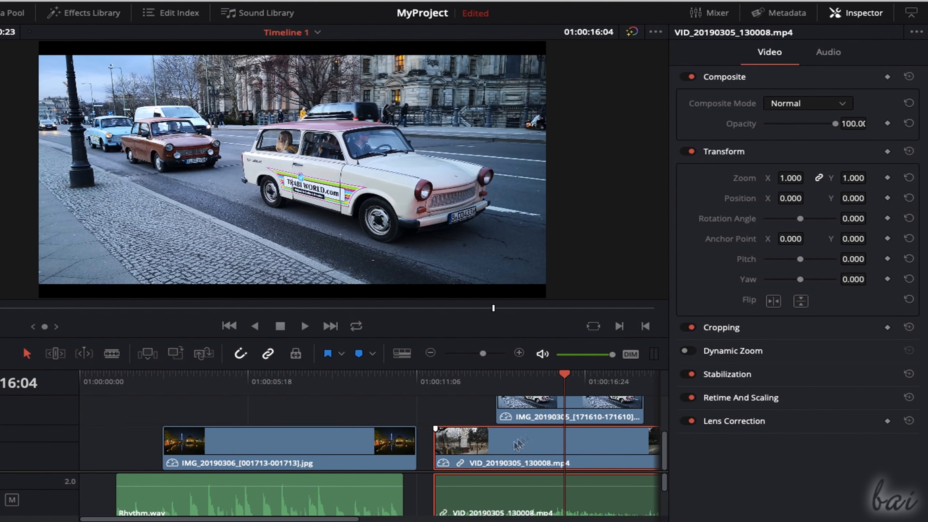
left_click(552, 409)
left_click(337, 498)
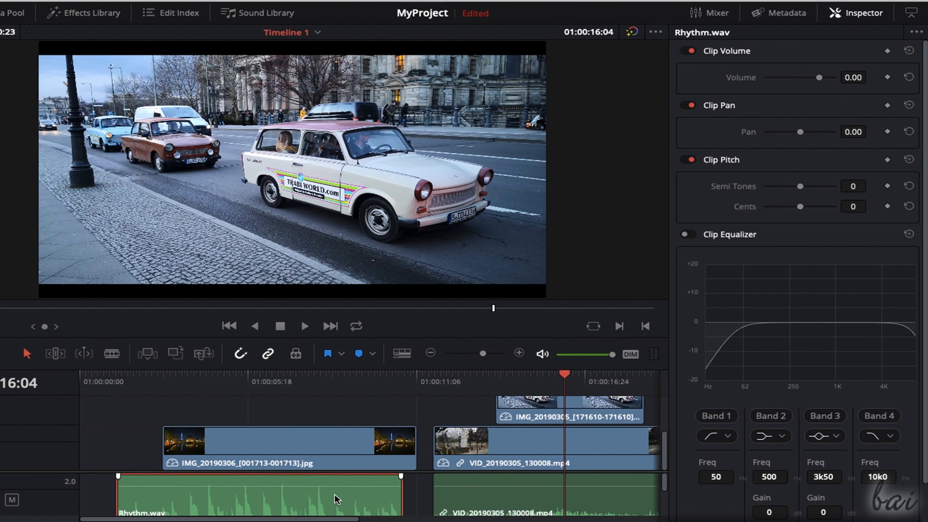
- Try opacity values of about 45 and 90 on the car photo, and return it to 100
left_click(570, 409)
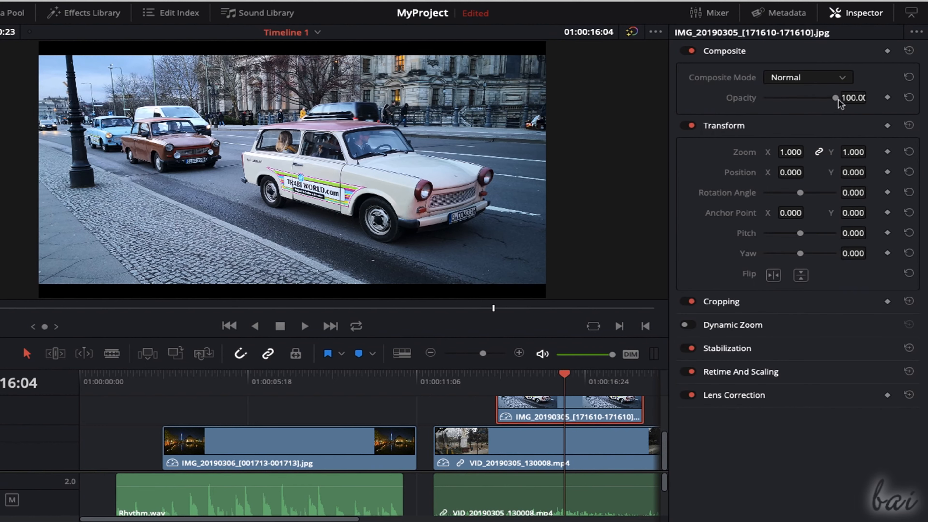
left_click_drag(836, 99, 825, 116)
left_click(855, 96)
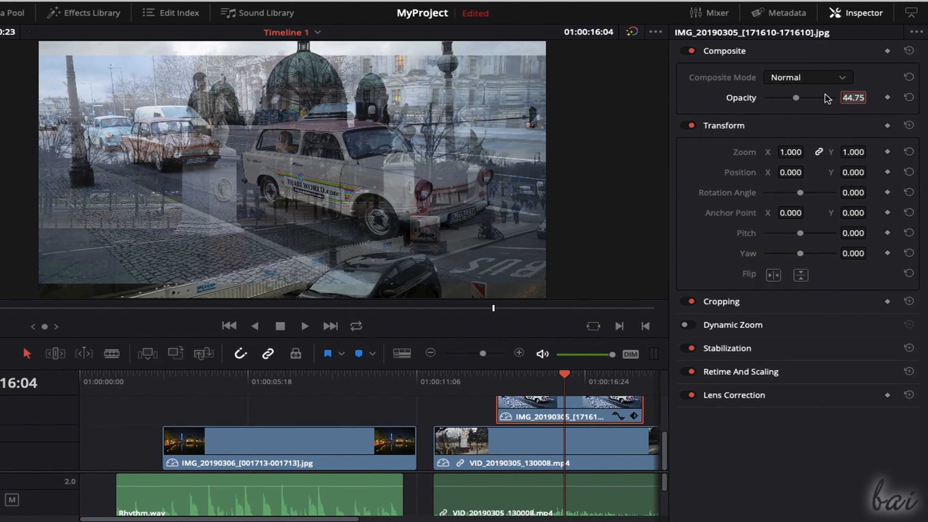
type("90")
key("Return")
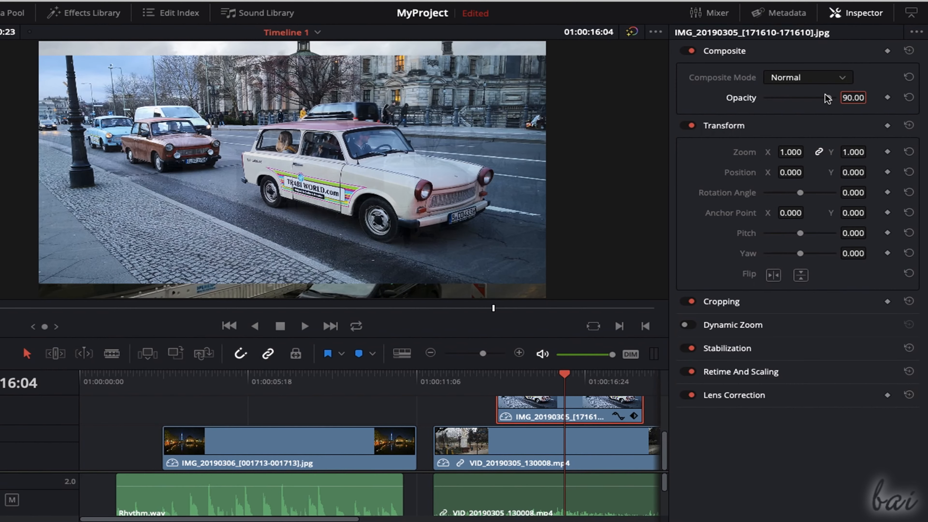
left_click_drag(827, 98, 845, 120)
- Collapse and reopen the car photo's Transform settings, and expand its Cropping settings
left_click(738, 127)
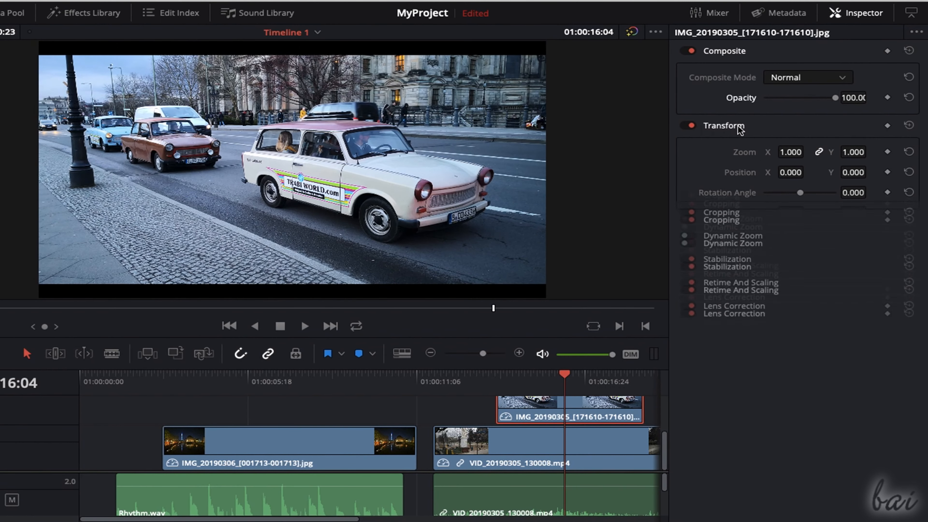
left_click(730, 128)
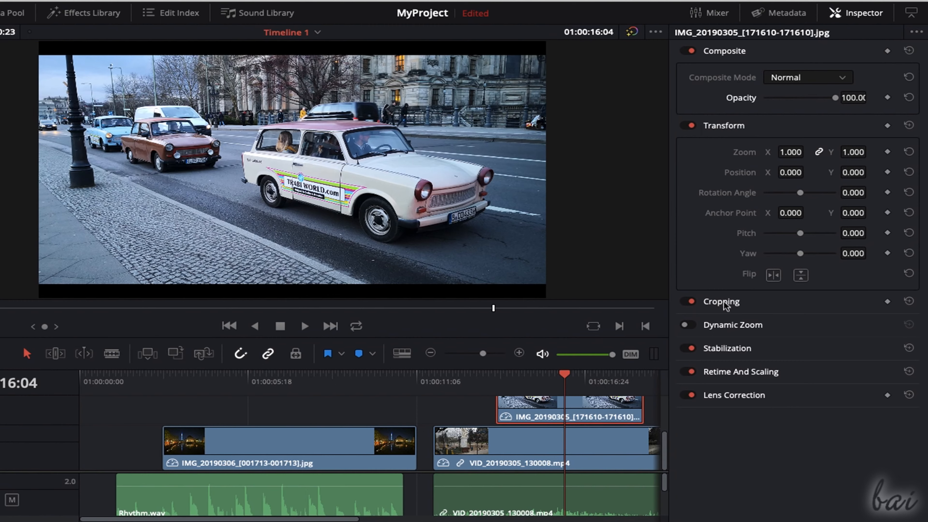
left_click(725, 303)
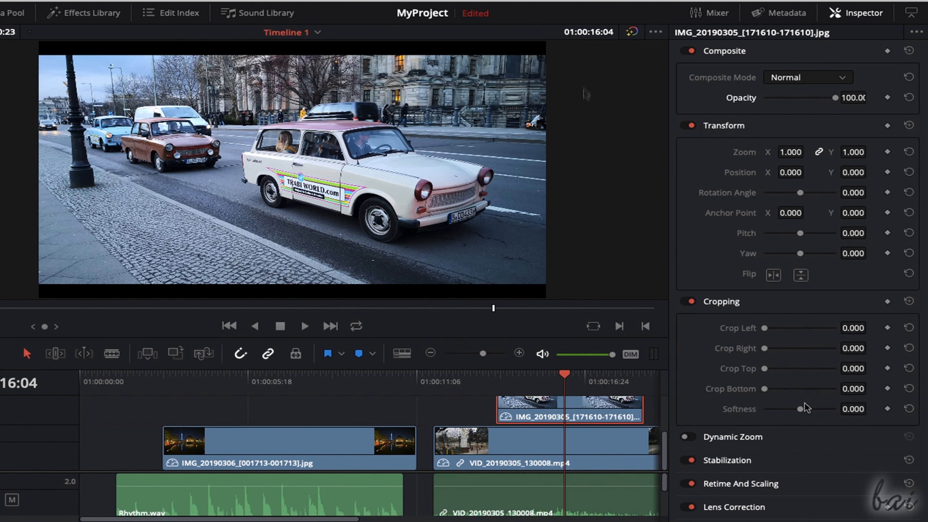
- View the street video's audio properties and return to its video properties
left_click(532, 448)
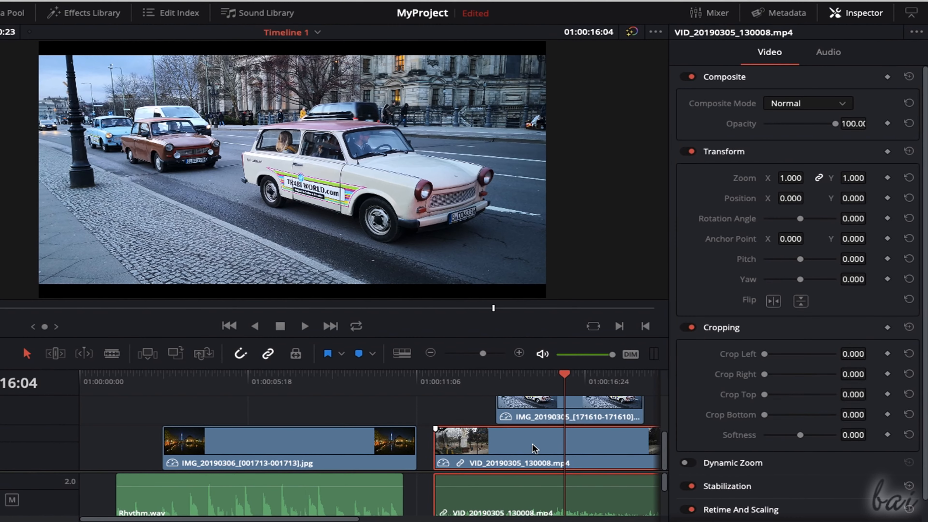
left_click(840, 58)
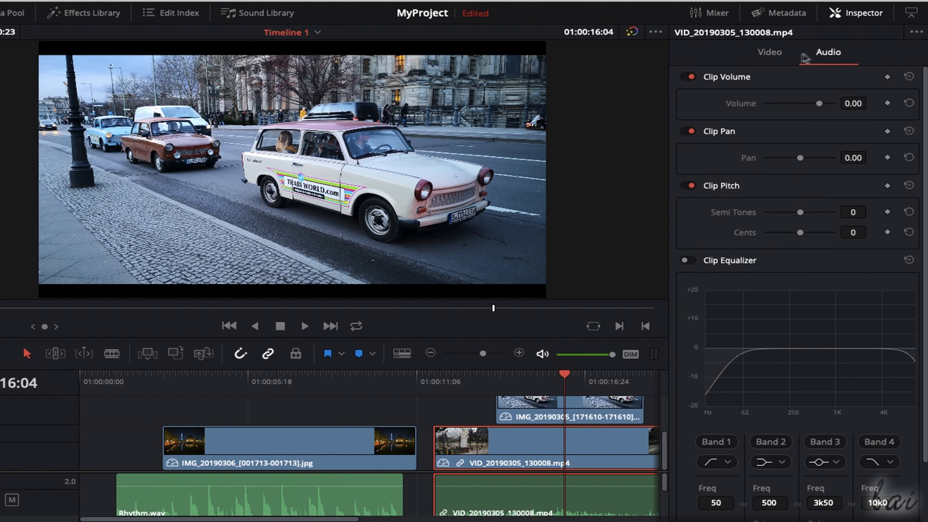
left_click(788, 58)
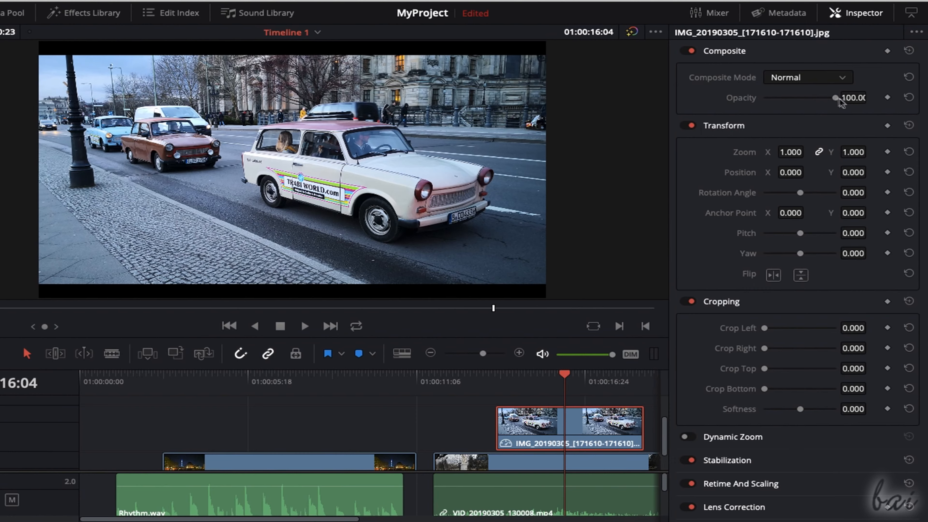
- Test the car photo's opacity, try the Color Burn and Color Dodge composite modes, and return the mode to Normal
mouse_move(838, 99)
left_mouse_down()
mouse_move(777, 100)
mouse_move(838, 99)
left_mouse_up()
left_click(843, 78)
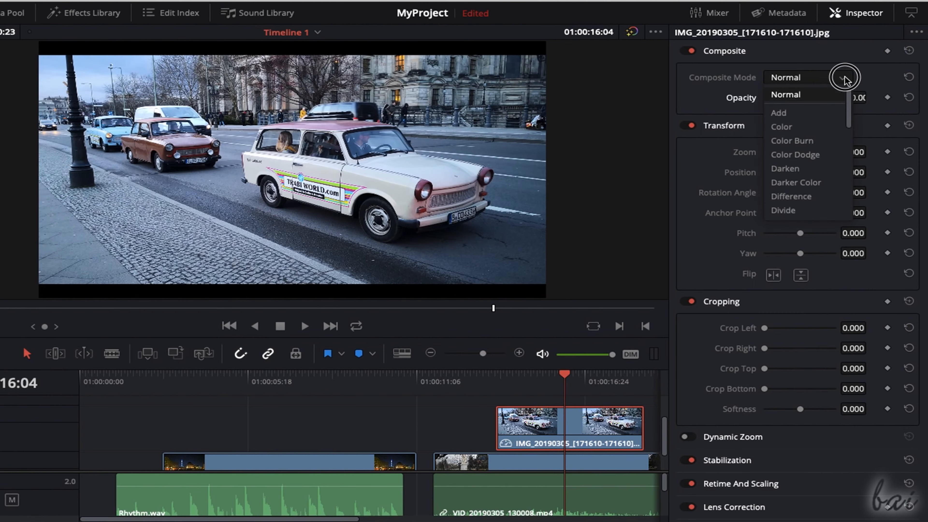
left_click(818, 140)
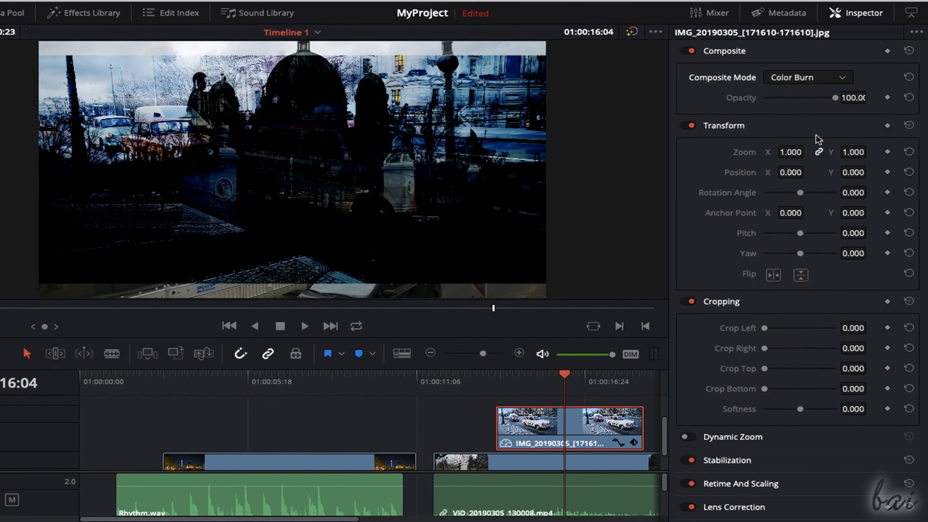
left_click(843, 78)
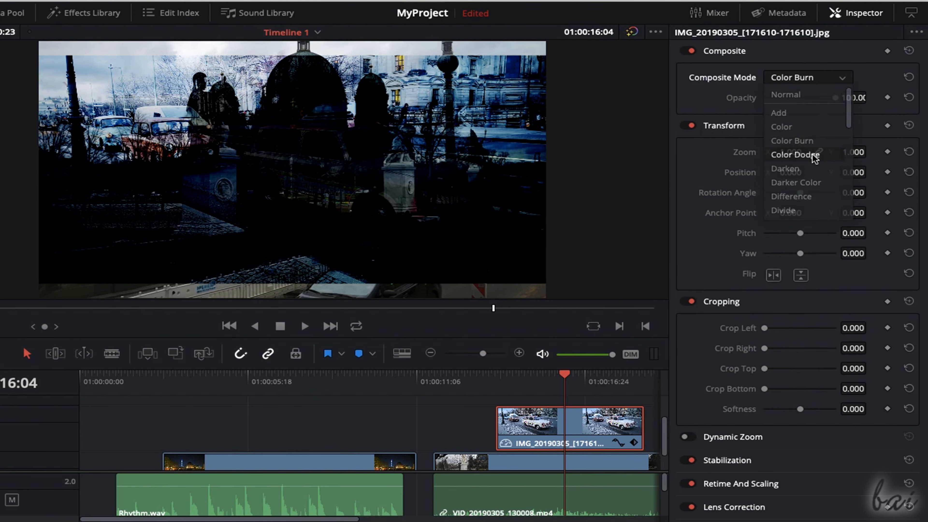
left_click(801, 157)
left_click(842, 78)
left_click(788, 94)
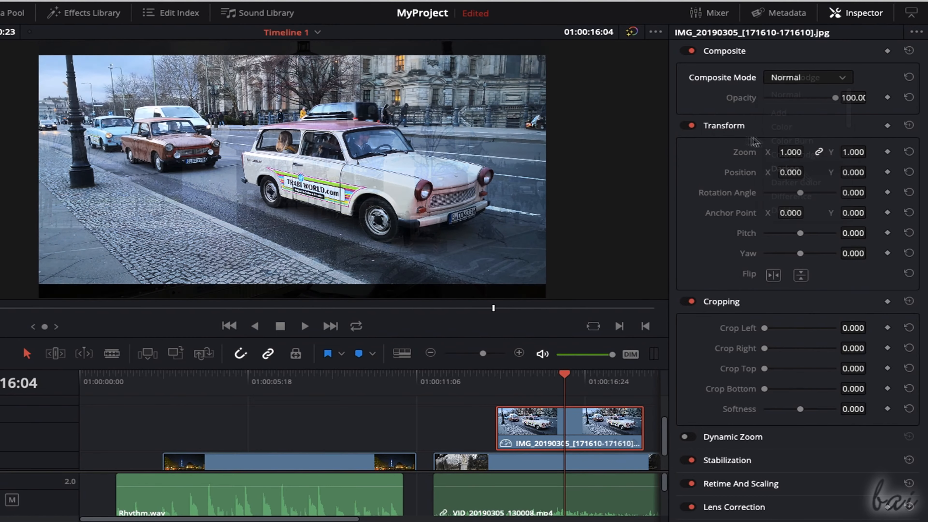
- Set the car photo's Zoom to 0.980 and its X Position to 8.000, and try out the Pitch and Yaw settings
left_click_drag(797, 151, 800, 198)
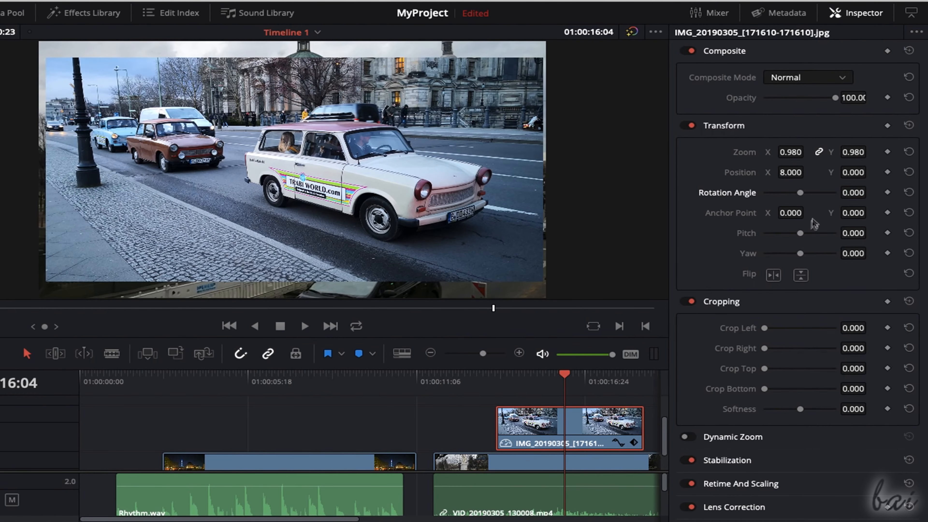
mouse_move(801, 235)
left_mouse_down()
mouse_move(787, 232)
mouse_move(816, 235)
left_mouse_up()
left_click_drag(802, 253, 792, 253)
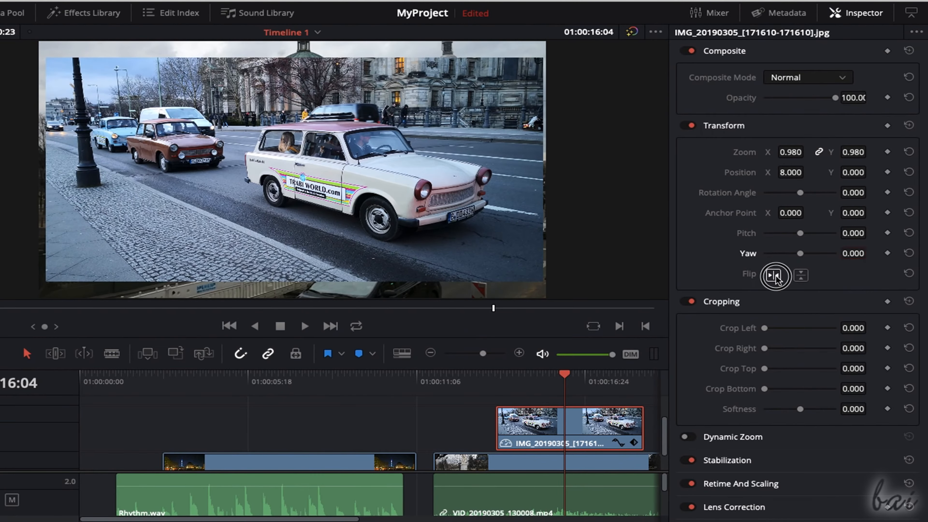
- Try flipping the car photo horizontally and vertically, reverting each flip
left_click(775, 276)
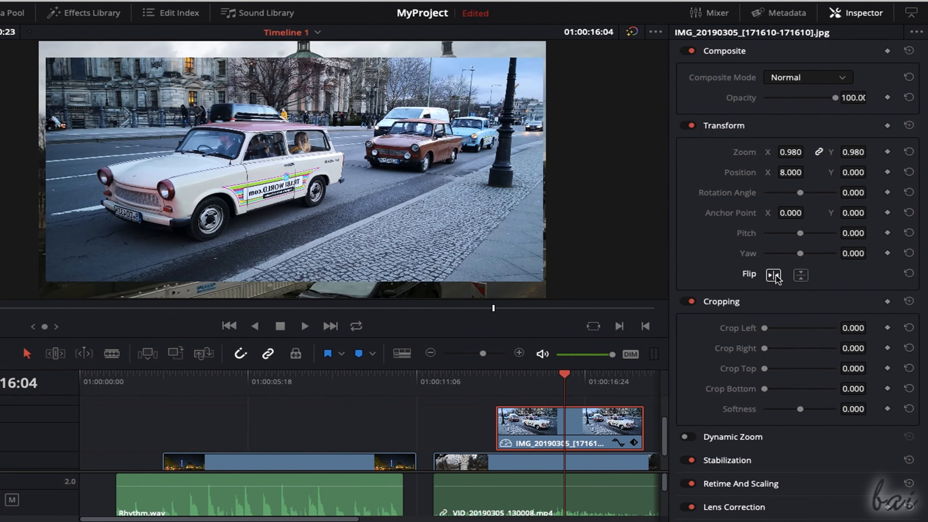
left_click(774, 276)
left_click(800, 276)
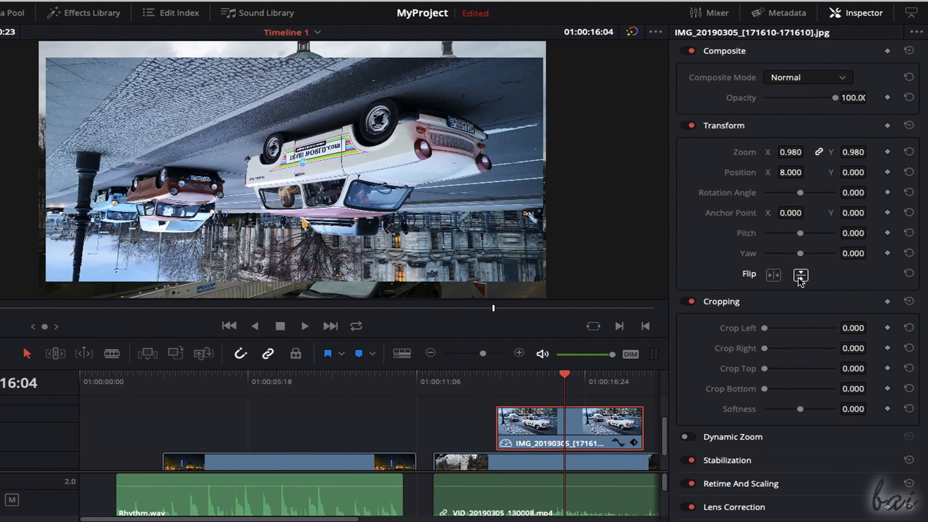
left_click(800, 276)
- Collapse the Transform settings and crop the car photo's bottom by about 237.6 with a softness of about 44.55
left_click(724, 126)
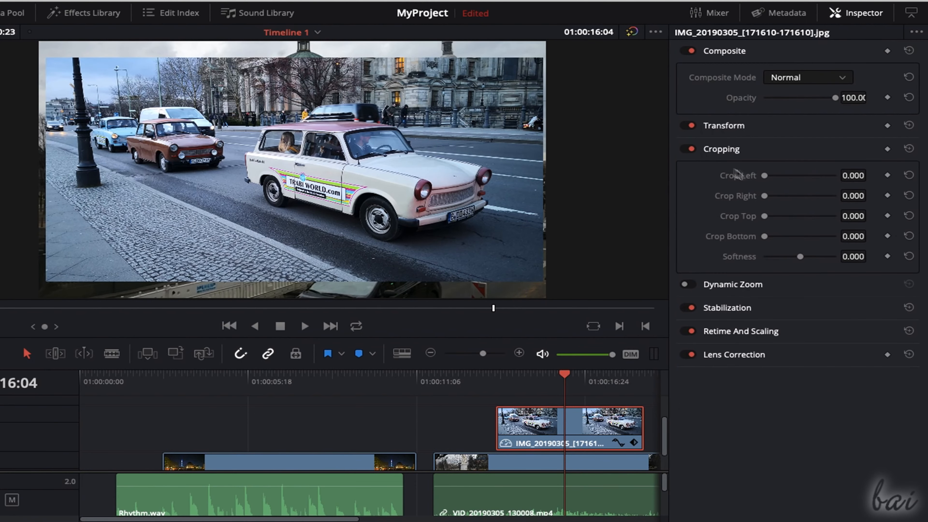
left_click_drag(766, 177, 765, 196)
left_click_drag(765, 237, 823, 258)
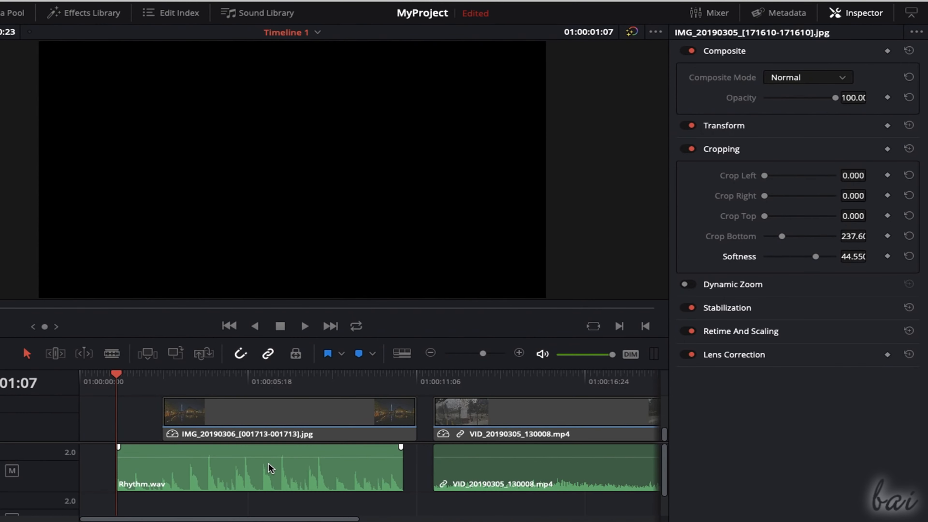
- Try different volume, pan and semitone pitch values on the Rhythm.wav clip
left_click(271, 468)
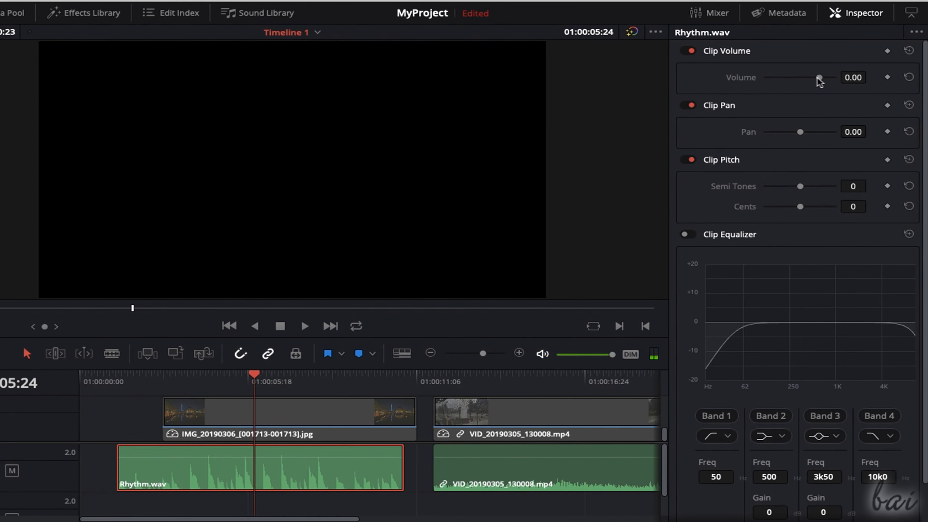
left_click_drag(819, 77, 803, 78)
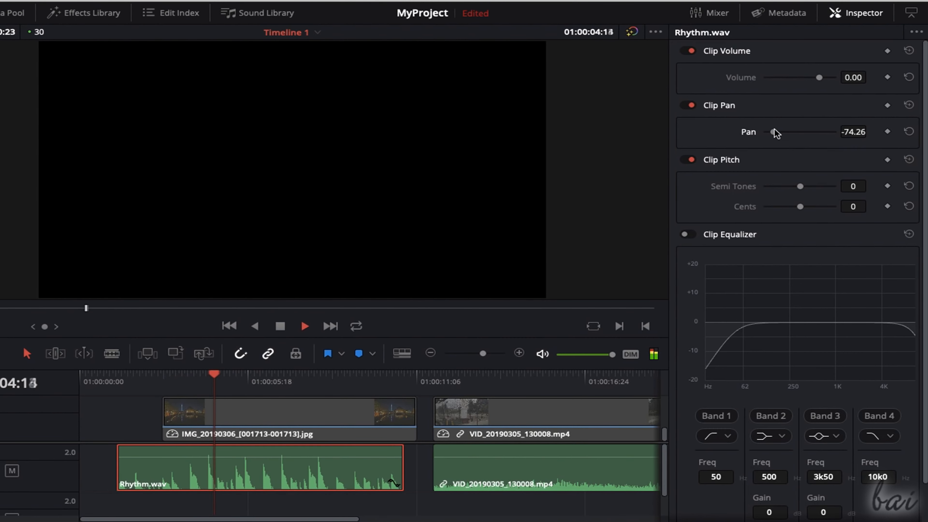
left_click_drag(775, 133, 834, 133)
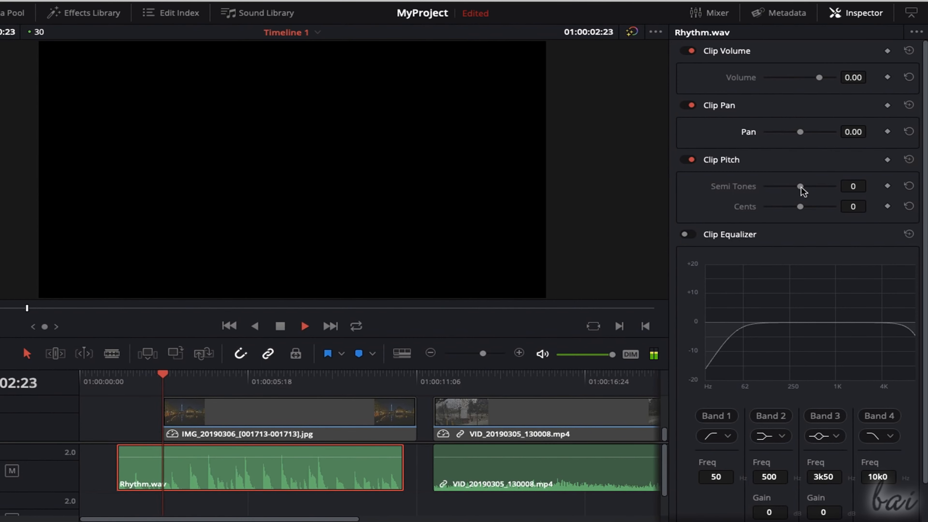
left_click_drag(800, 186, 771, 189)
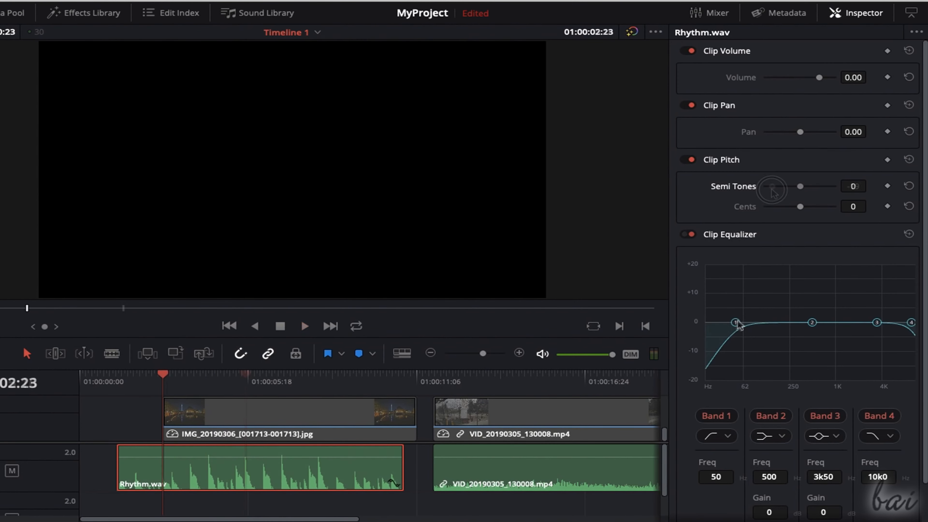
- Enable the Rhythm.wav clip's equalizer and reshape its curve with the Band 1 and Band 2 points
mouse_move(738, 324)
left_mouse_down()
mouse_move(746, 321)
mouse_move(726, 317)
left_mouse_up()
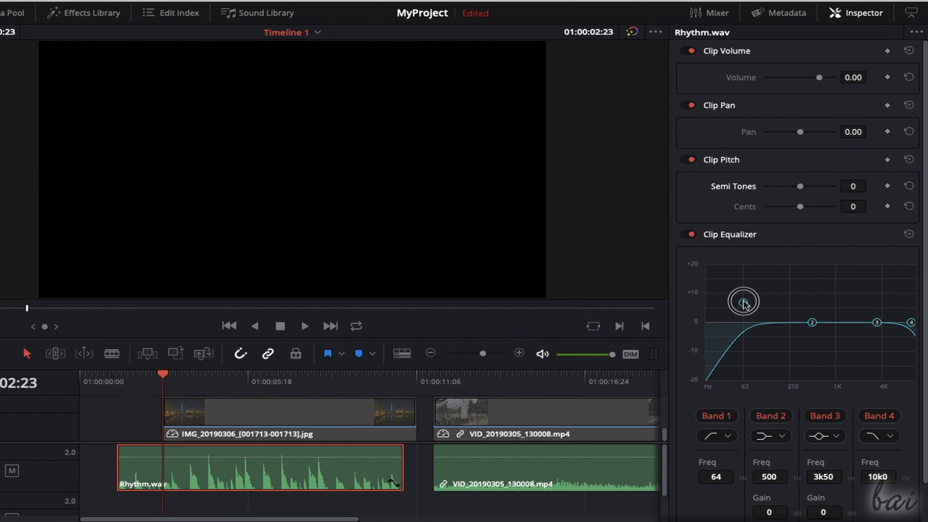
left_click_drag(812, 323, 788, 318)
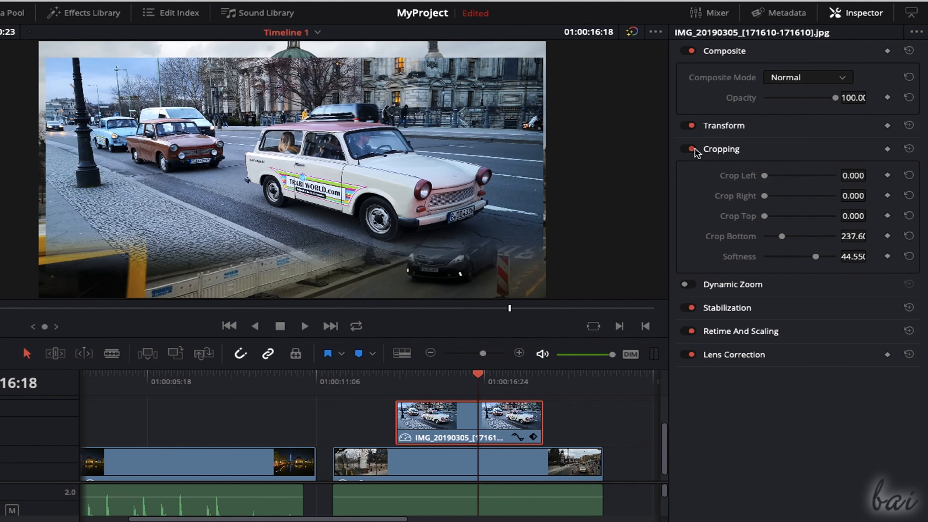
- Toggle the car photo's Cropping settings to compare the picture with and without the soft bottom crop
left_click(692, 149)
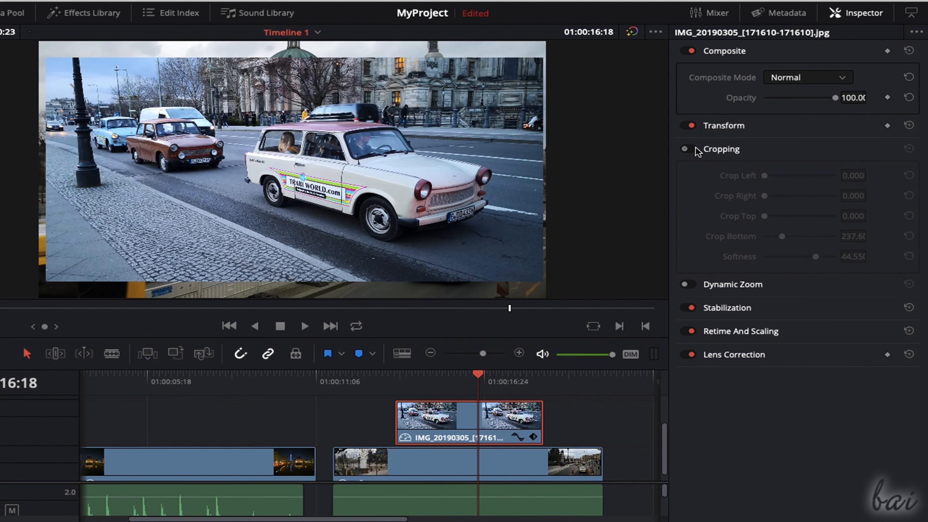
left_click(692, 149)
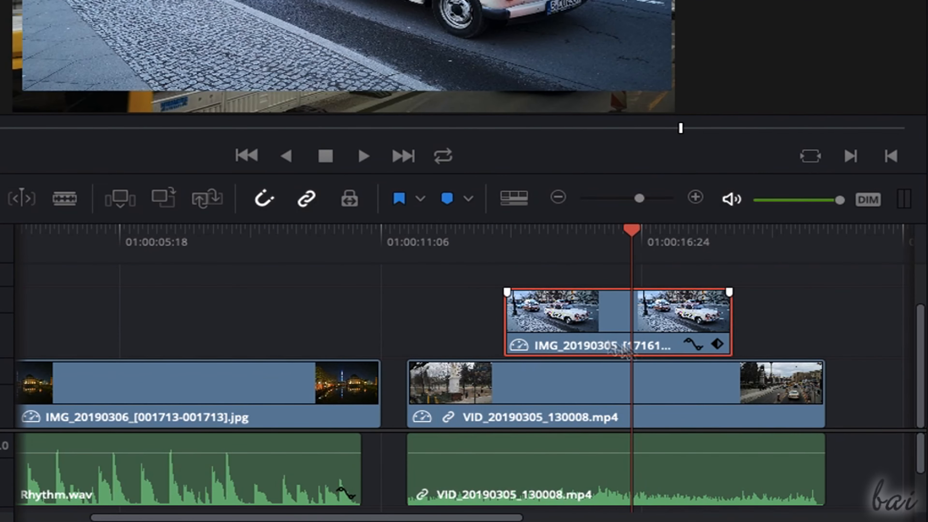
- Open the car photo's curve editor on the timeline and display its Zoom X curve
left_click(694, 344)
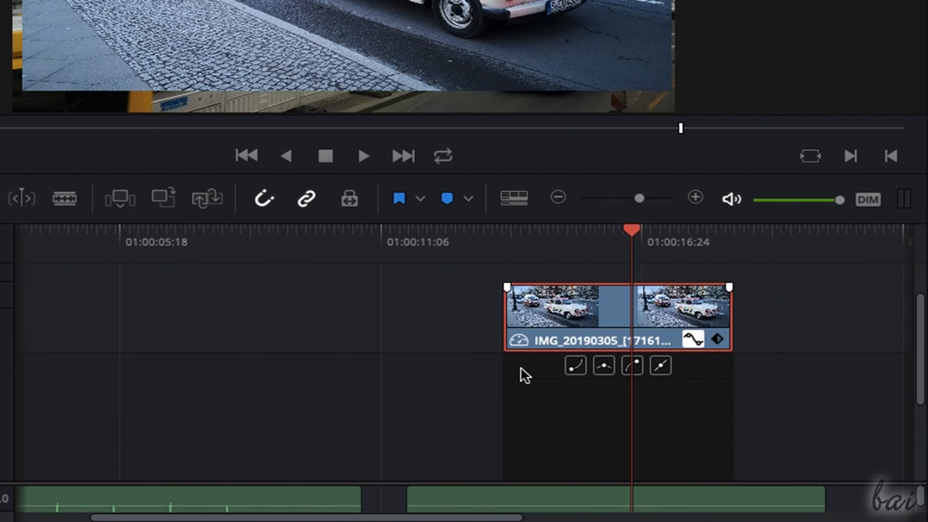
scroll(520, 368, "up", 3)
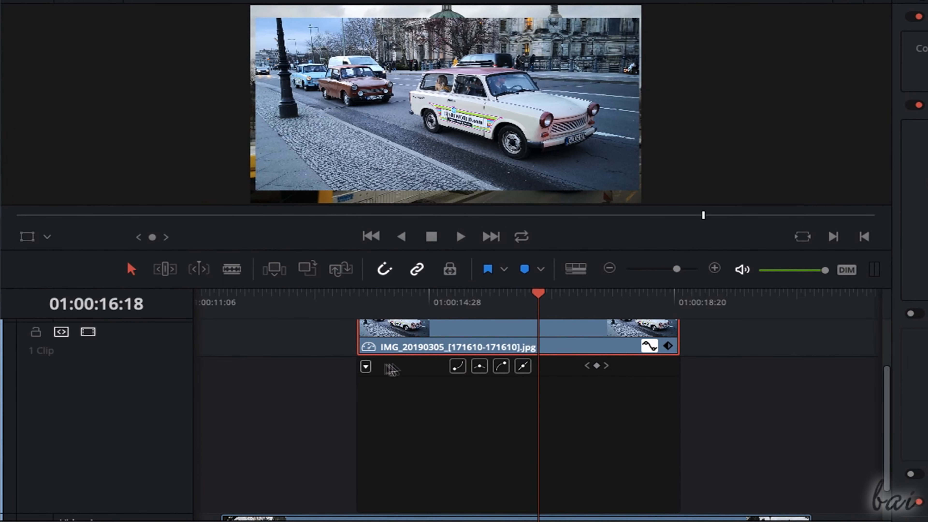
left_click(366, 366)
left_click(372, 244)
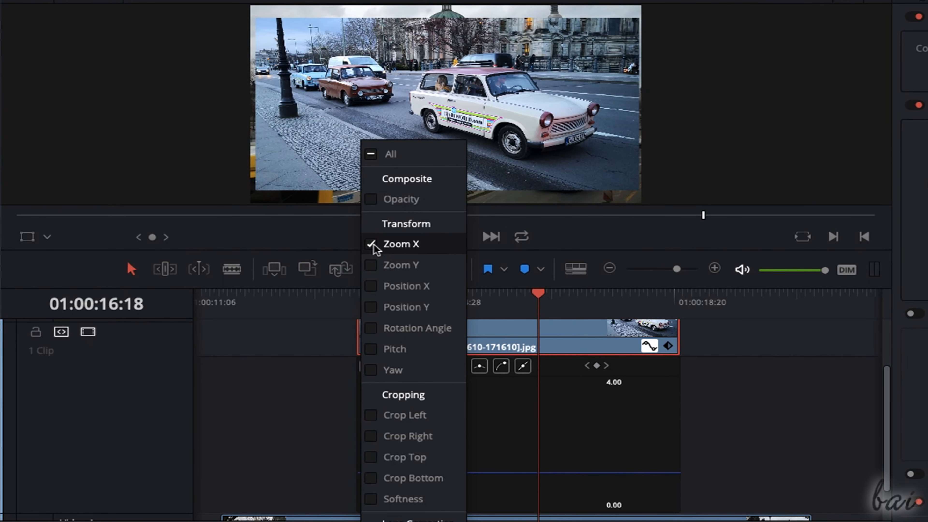
left_click(512, 385)
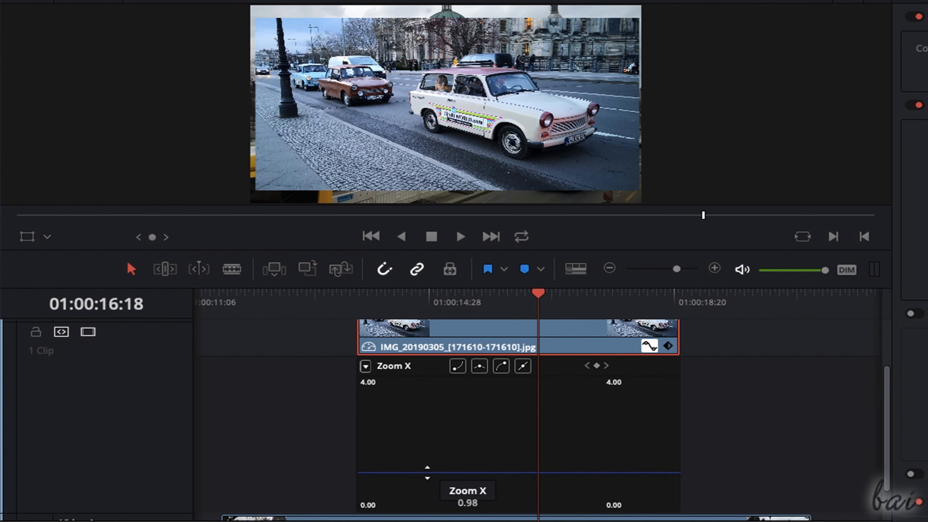
- Add Zoom X keyframes at 01:00:14:18 and 01:00:16:09, raising the second so the car photo zooms in
left_click_drag(427, 472, 477, 474)
left_click_drag(538, 295, 407, 297)
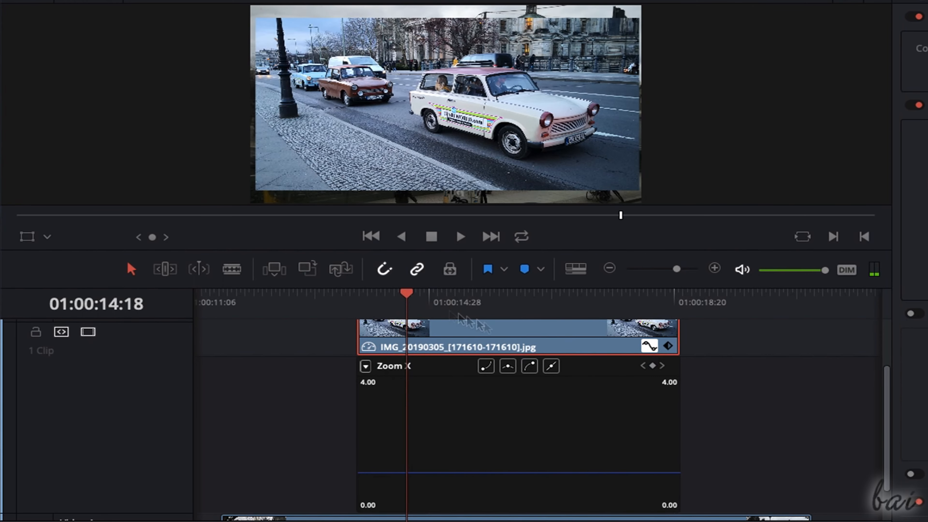
left_click(653, 365)
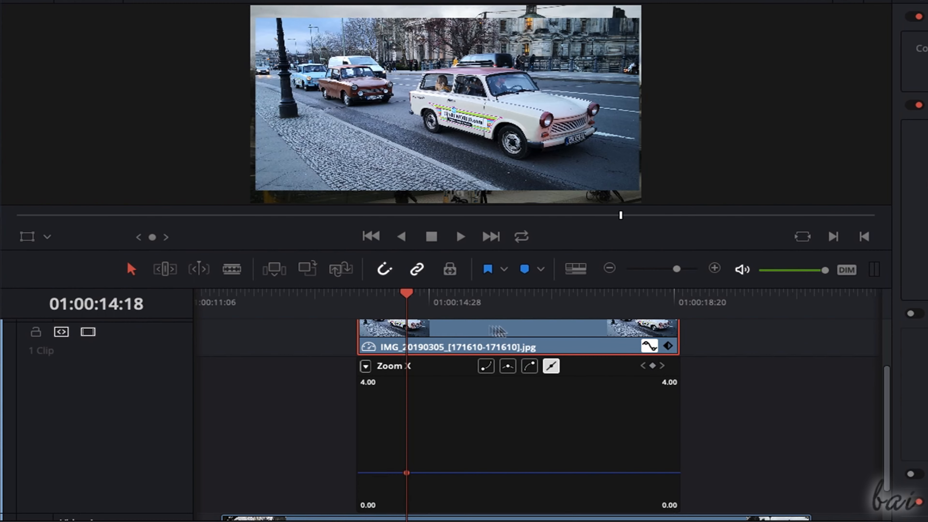
left_click_drag(418, 296, 520, 295)
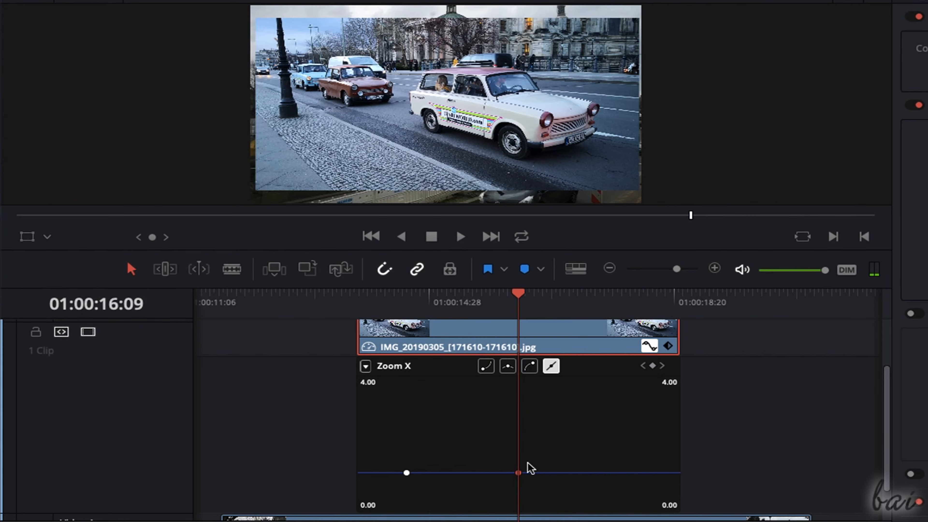
left_click_drag(521, 473, 518, 413)
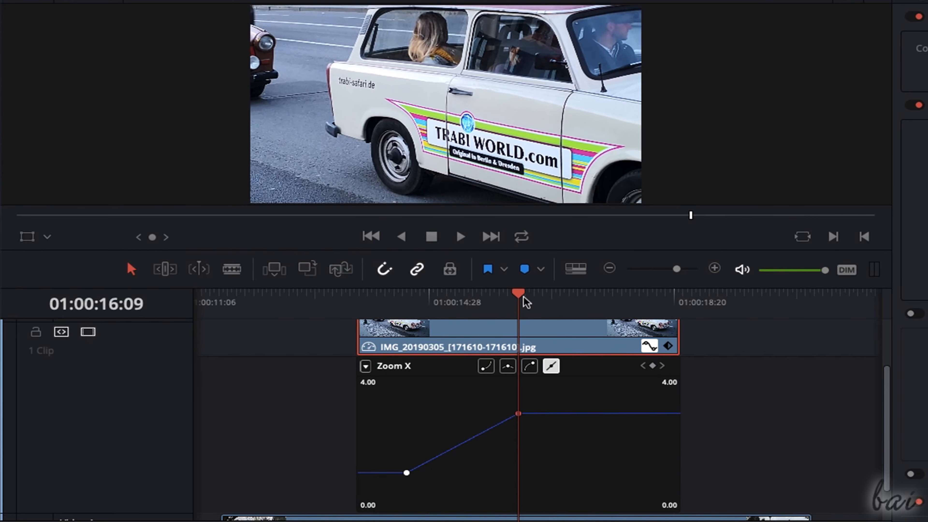
- Add a Zoom X keyframe at 01:00:17:27, lower it to about 1.54, and scrub through the zoom animation
left_click_drag(526, 295, 628, 295)
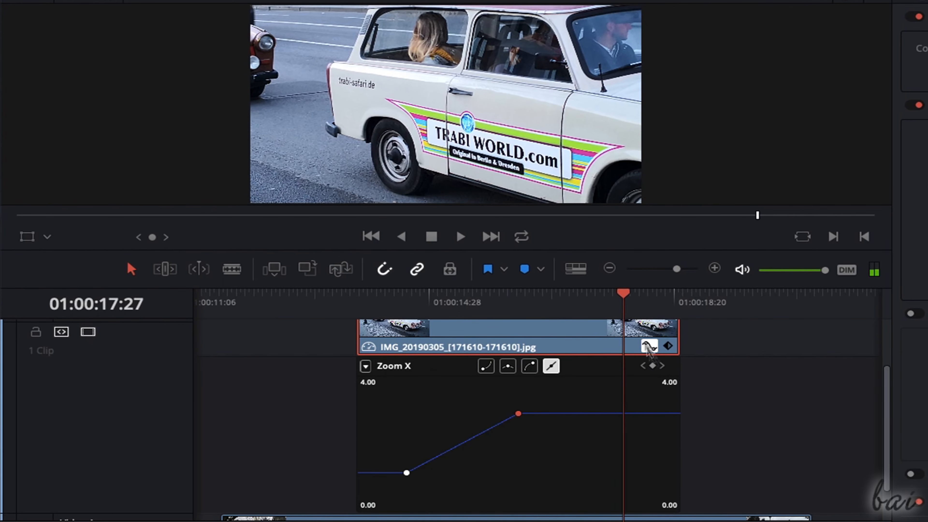
left_click(653, 366)
left_click_drag(624, 415, 627, 458)
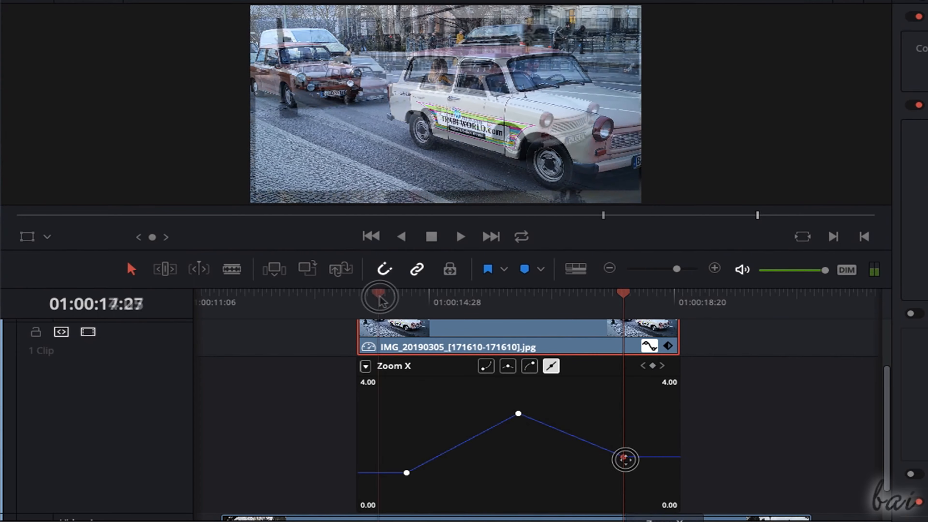
left_click_drag(380, 299, 658, 304)
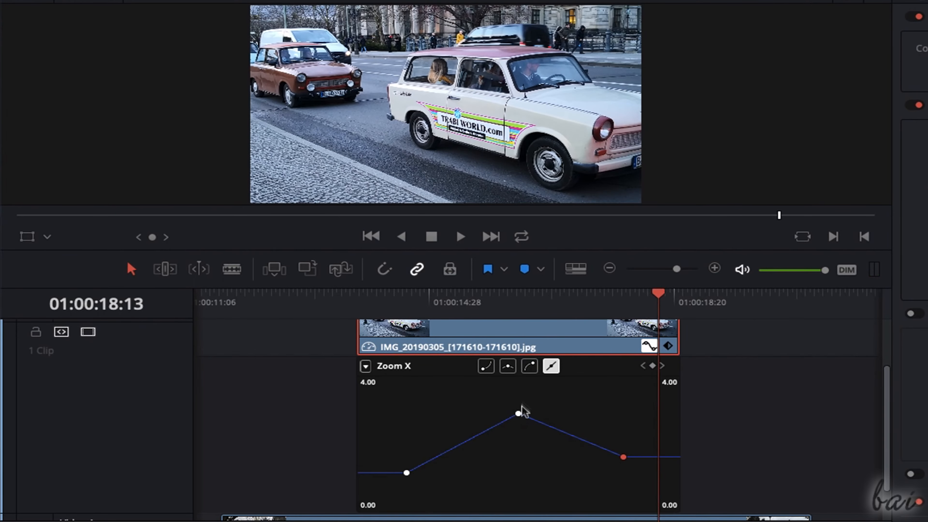
- Move the middle Zoom X keyframe to about 2.90 and smooth it, first on one side and finally on both sides
left_click(519, 413)
mouse_move(519, 413)
left_mouse_down()
mouse_move(590, 443)
mouse_move(503, 390)
mouse_move(441, 409)
mouse_move(436, 419)
mouse_move(523, 419)
left_mouse_up()
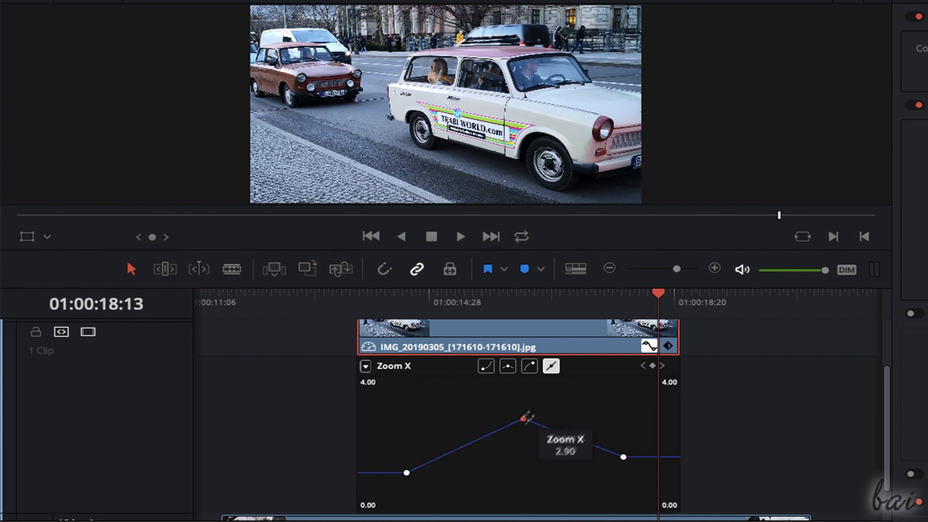
left_click(529, 366)
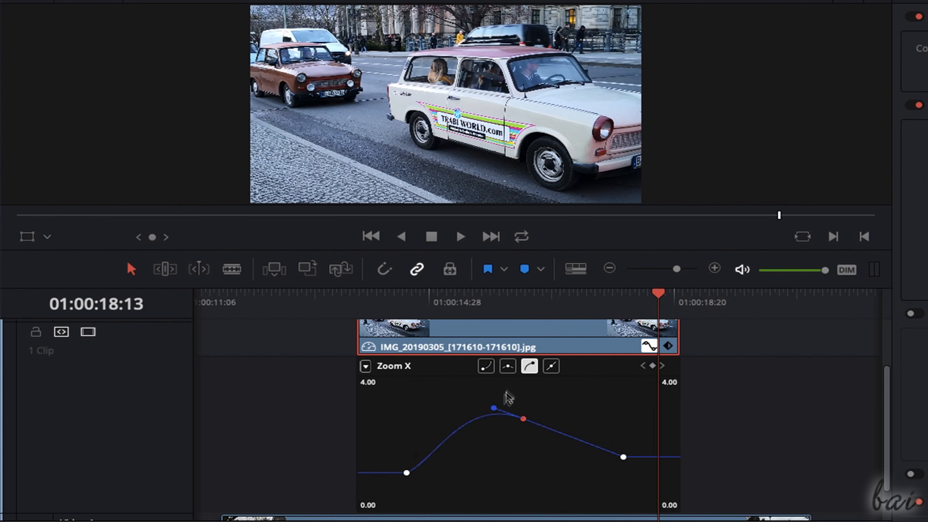
left_click_drag(495, 407, 445, 397)
left_click(507, 366)
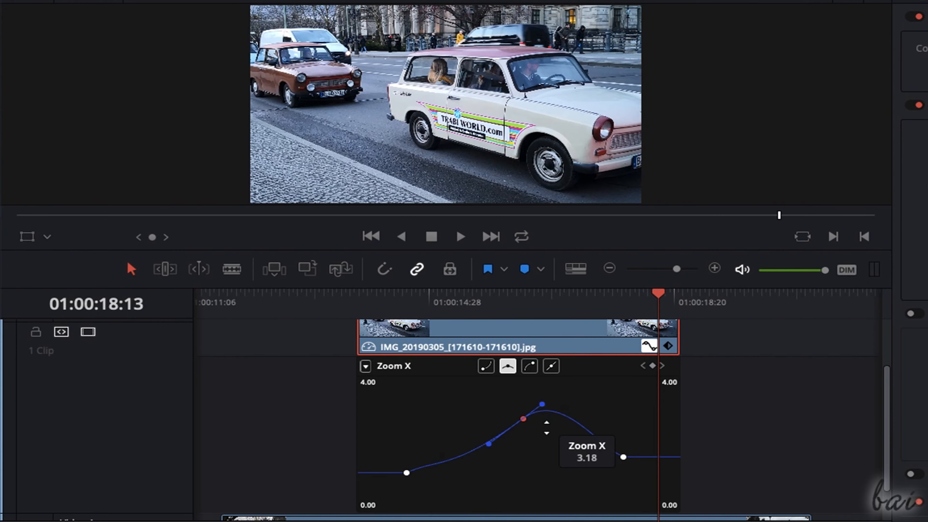
- Try deleting the middle Zoom X keyframe, restore it, and reset the car photo's Zoom with all its keyframes
key("Delete")
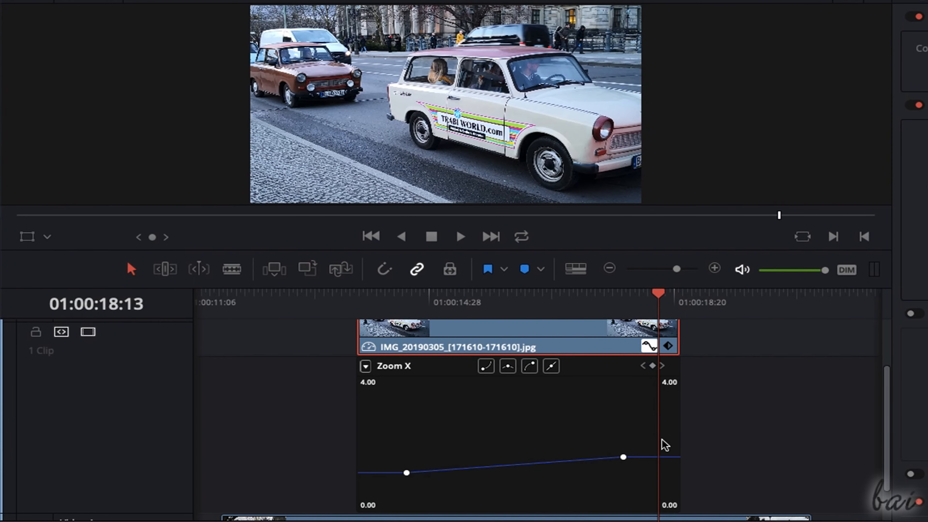
key("ctrl+z")
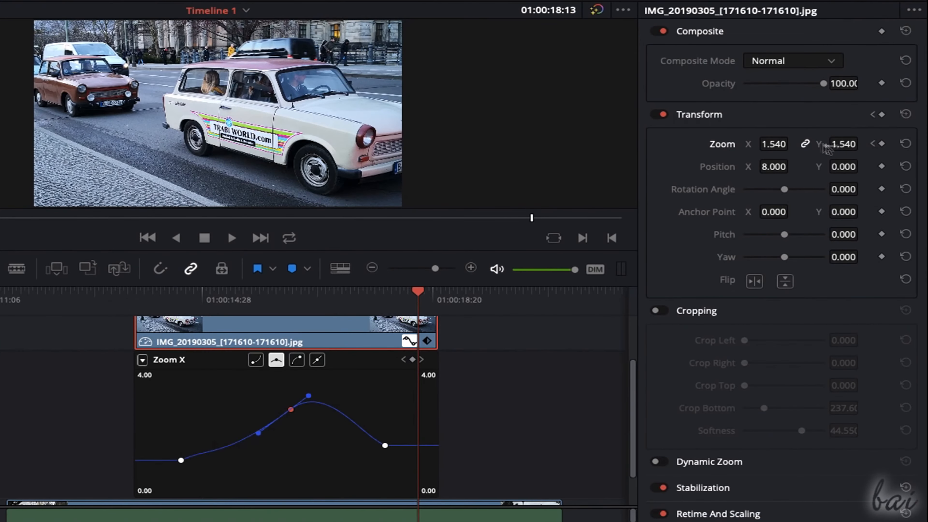
left_click(906, 144)
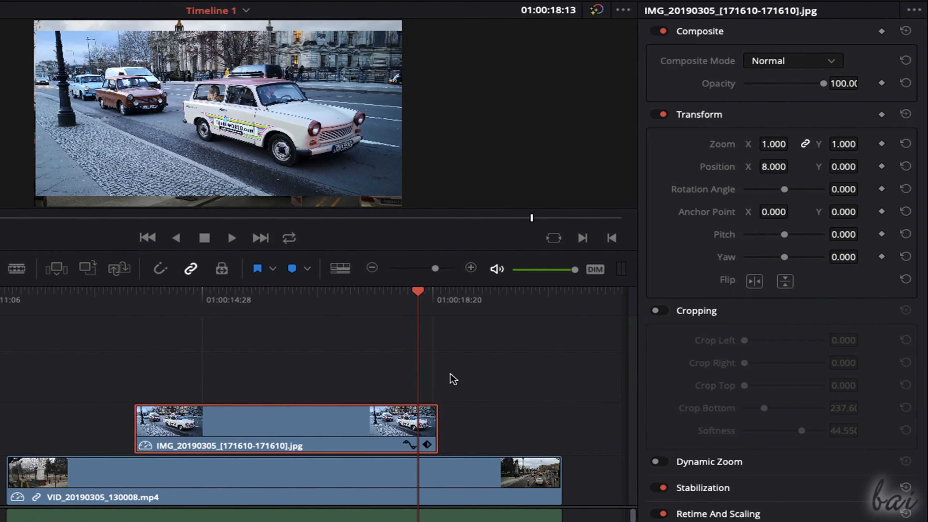
left_click(408, 445)
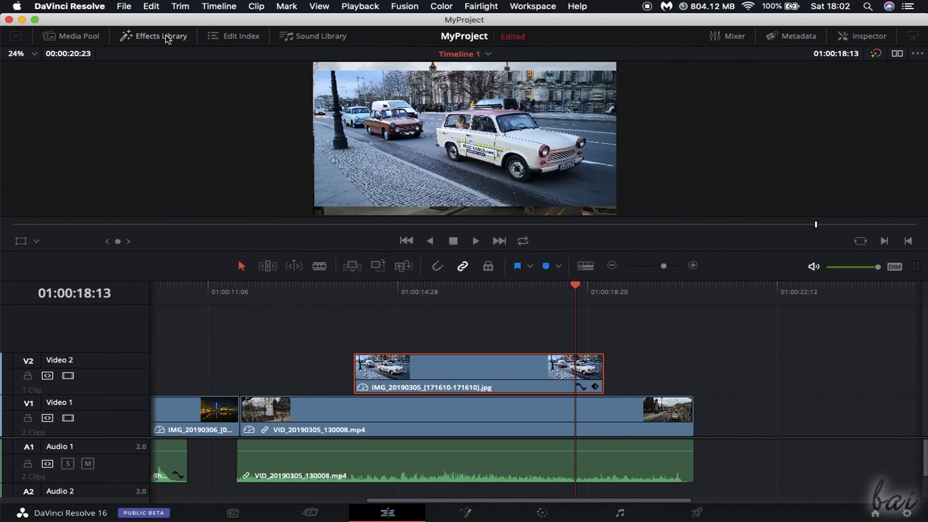
- Browse the Effects Library's video transitions, audio transitions, effects, OpenFX and Audio FX categories
left_click(168, 38)
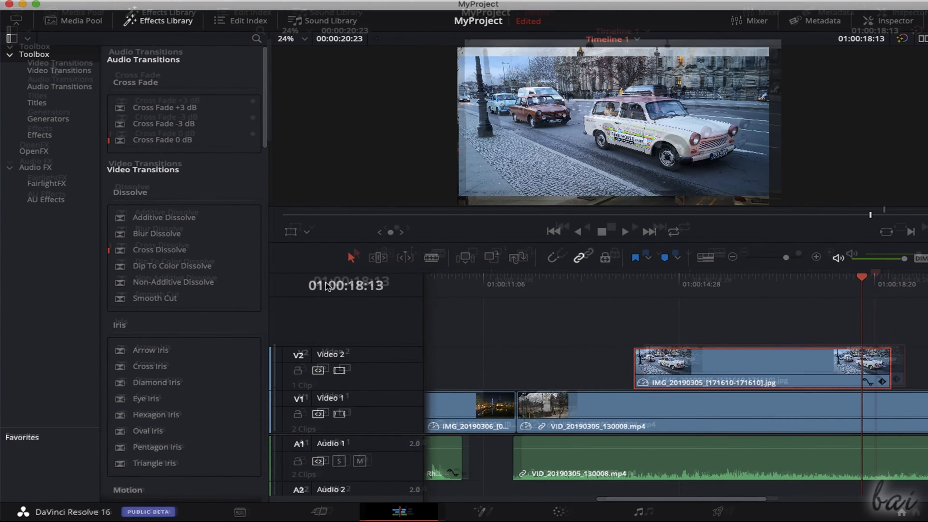
left_click(59, 86)
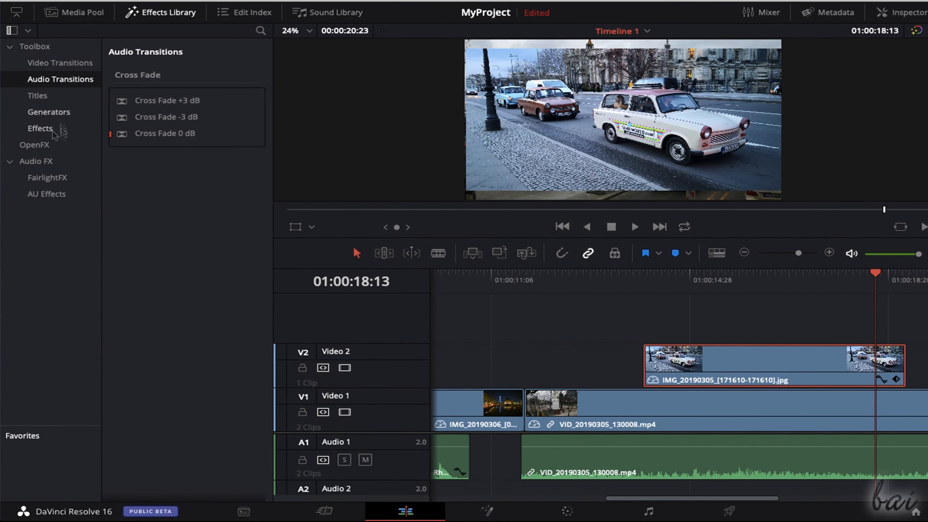
left_click(40, 128)
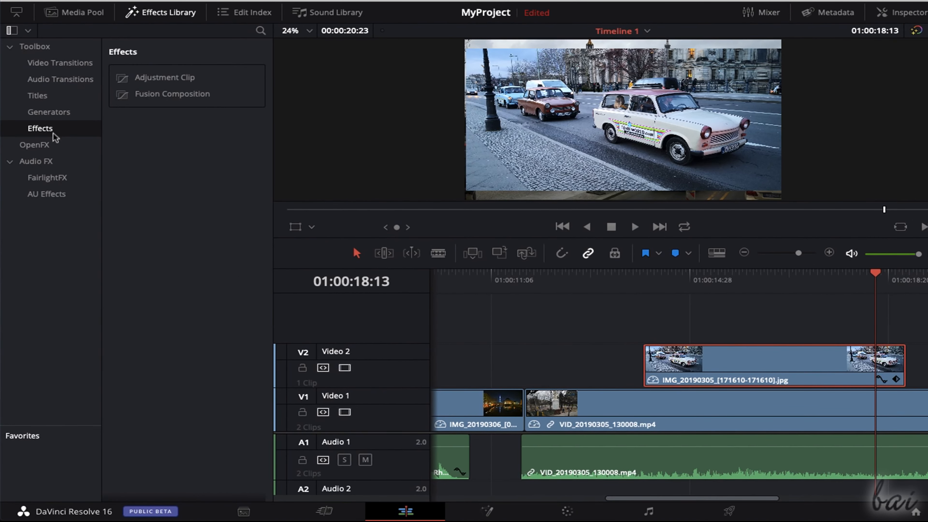
left_click(51, 145)
left_click(54, 174)
left_click(89, 65)
- Add a Box transition at the car photo's start and a Blur Dissolve between the Video 1 clips, and preview them
scroll(165, 220, "down", 7)
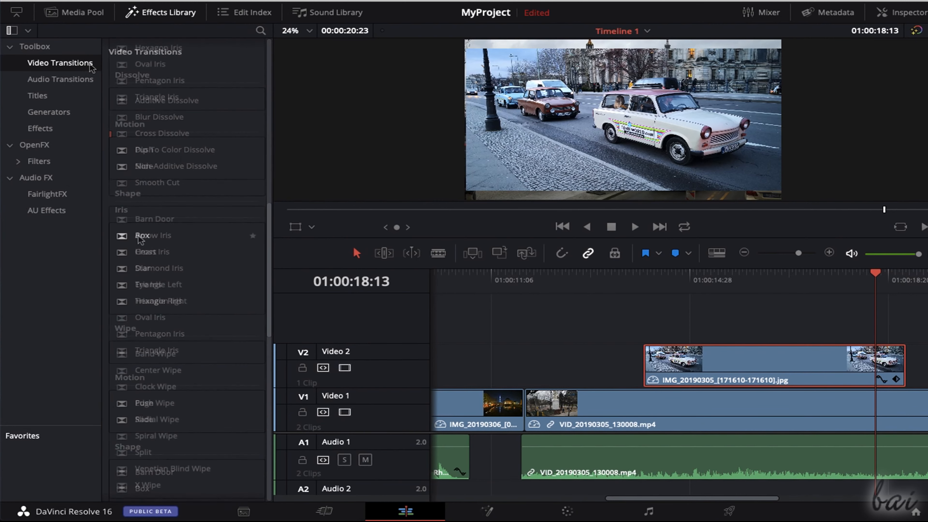
left_click_drag(143, 236, 653, 362)
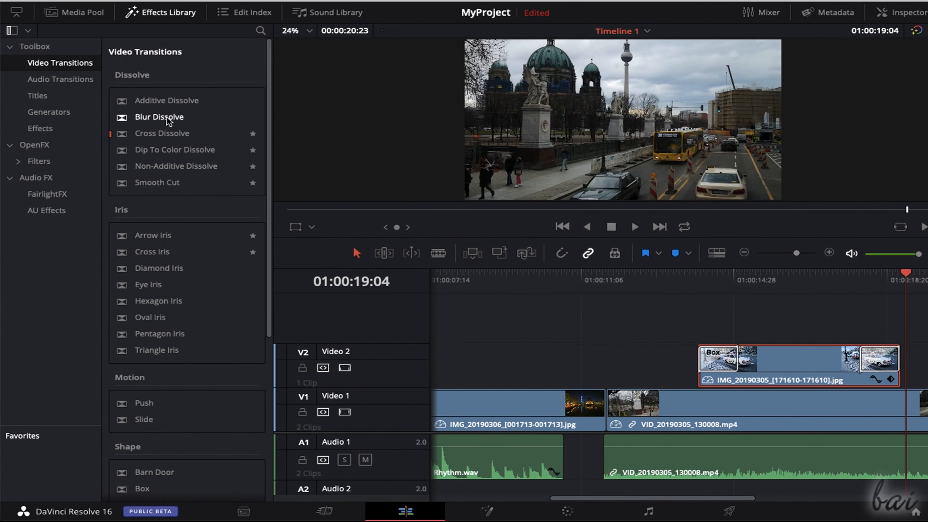
left_click_drag(171, 118, 607, 402)
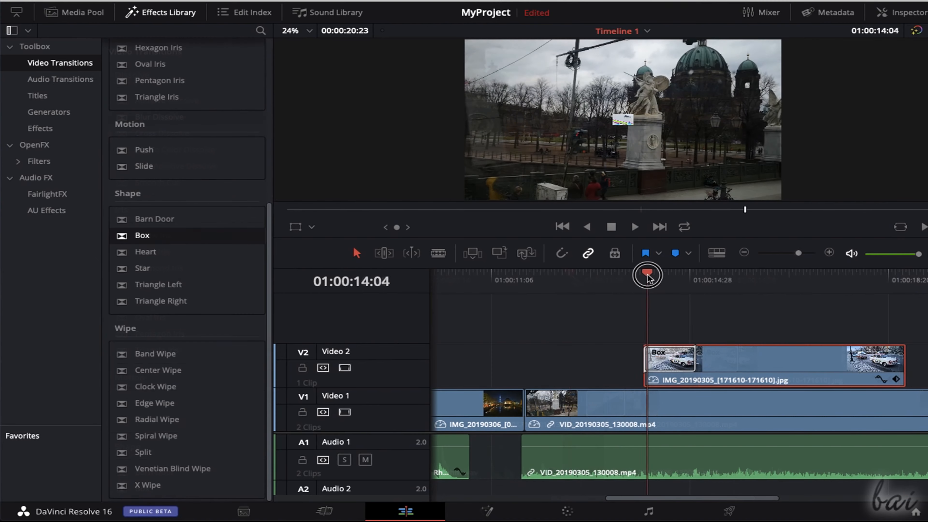
left_click_drag(647, 277, 704, 278)
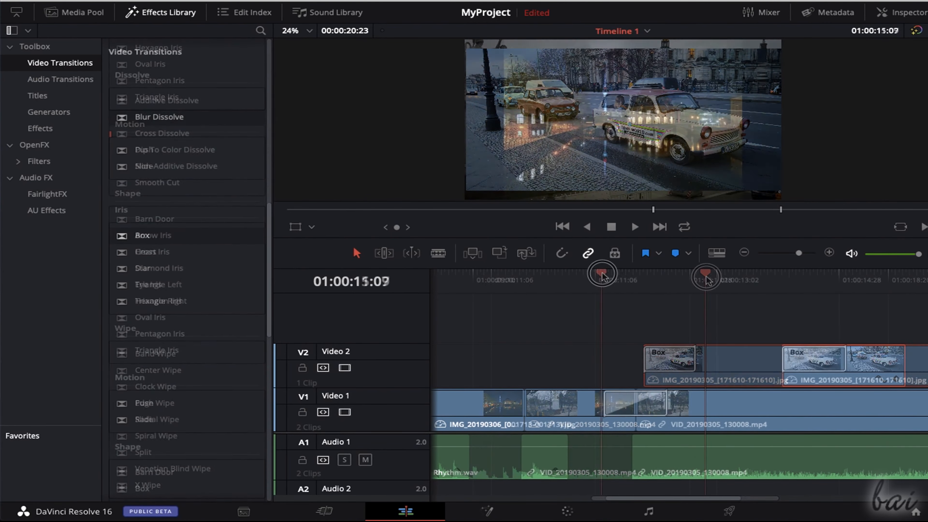
left_click_drag(602, 277, 679, 271)
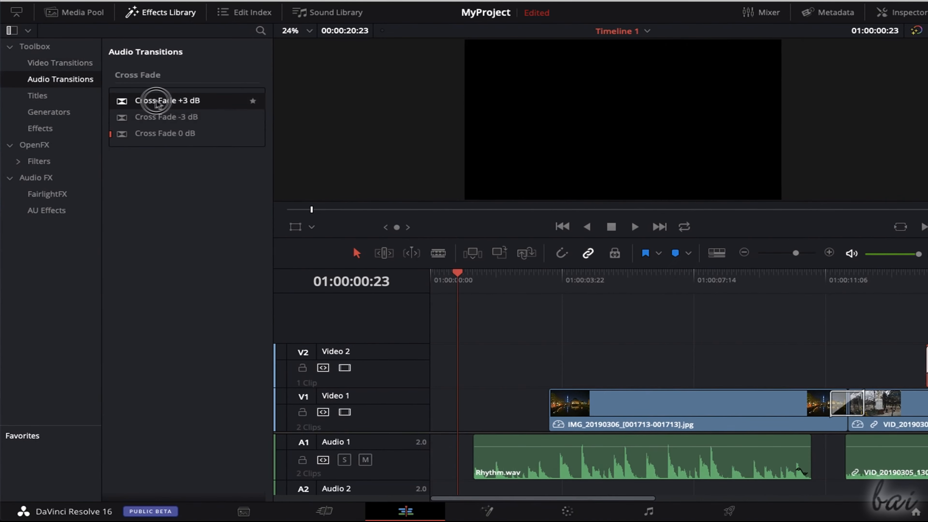
- Add a Cross Fade +3 dB at the start of the Rhythm.wav clip and play it back
left_click_drag(181, 100, 492, 468)
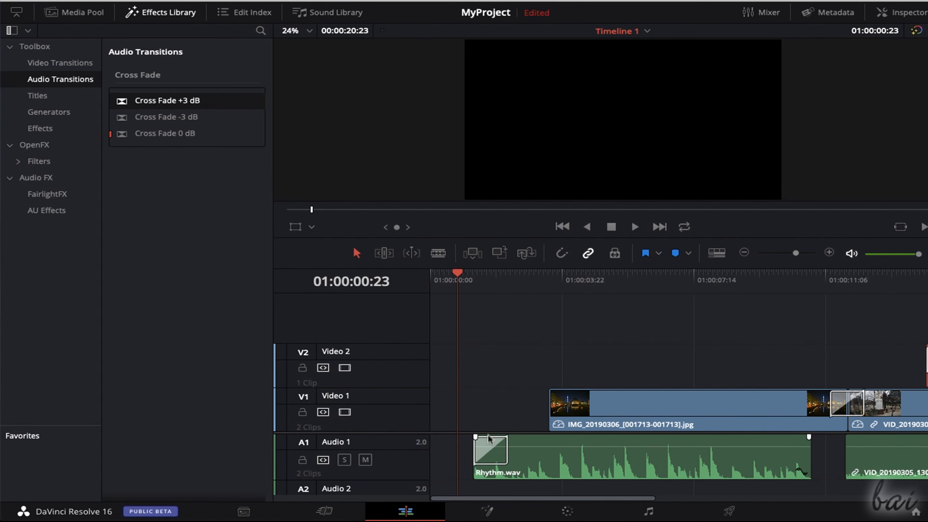
left_click(635, 227)
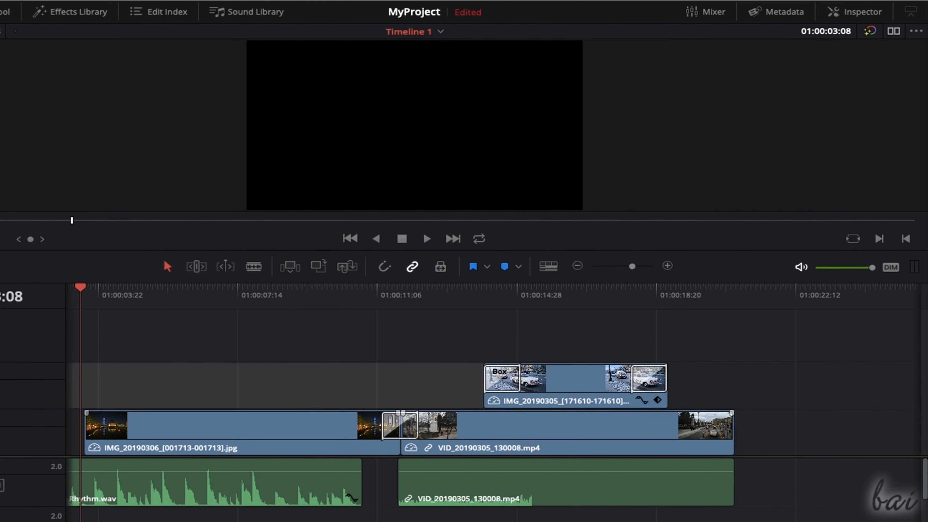
- Set the Blur Dissolve to 2.0 seconds, horizontal strength 0.842, vertical strength 0.099 and start ratio 21 in the Inspector
left_click(410, 428)
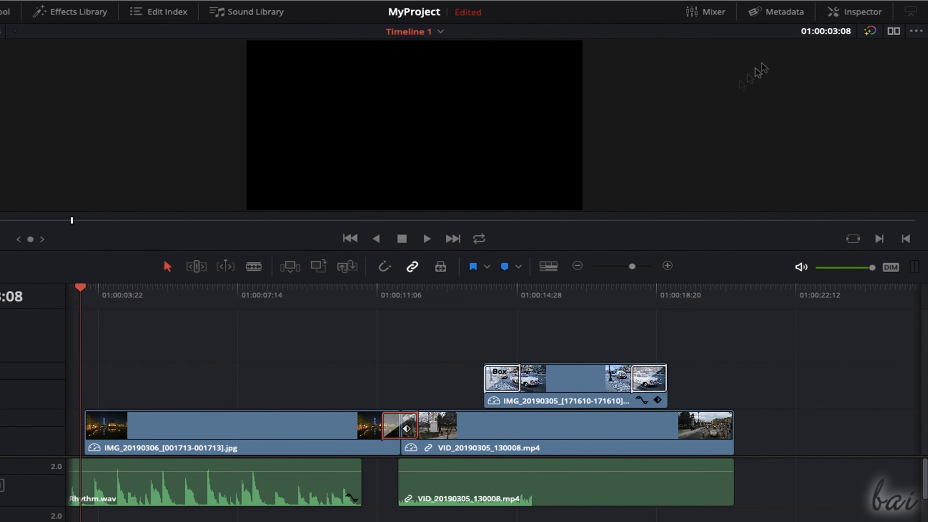
left_click(861, 14)
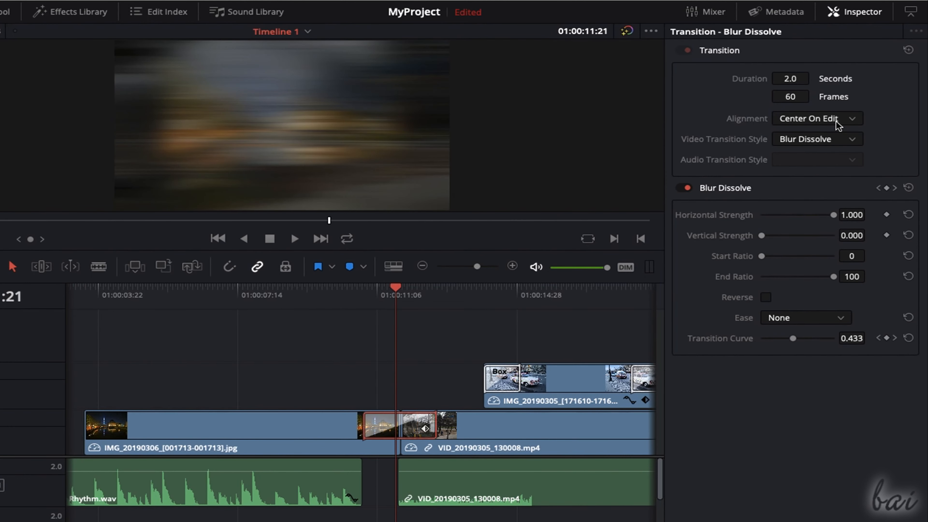
left_click_drag(834, 216, 802, 221)
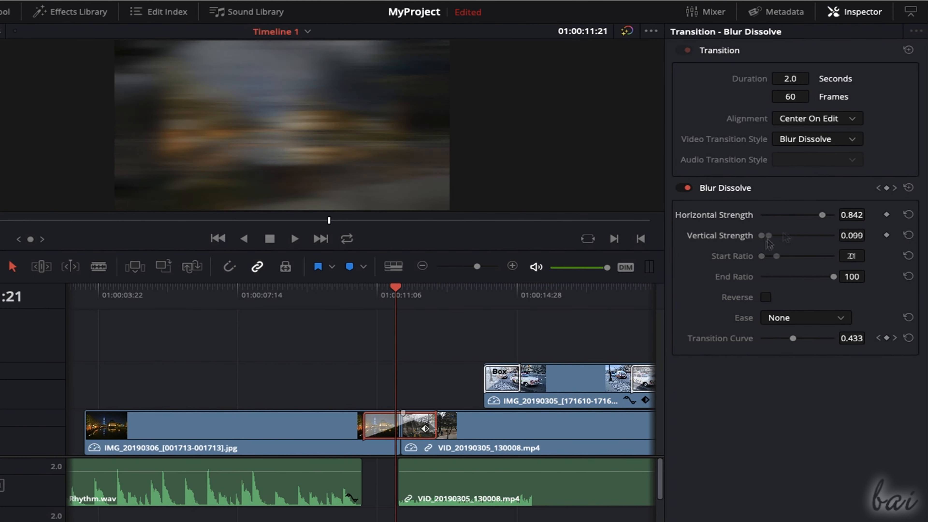
left_click_drag(762, 236, 768, 235)
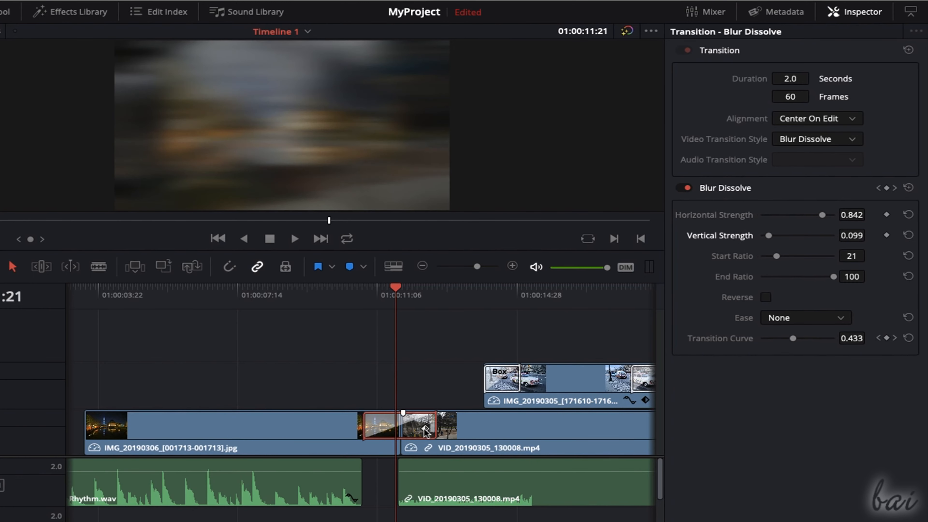
- Examine the Blur Dissolve's transition curve on the timeline and scrub across the transition
scroll(429, 432, "down", 1)
scroll(440, 437, "up", 3)
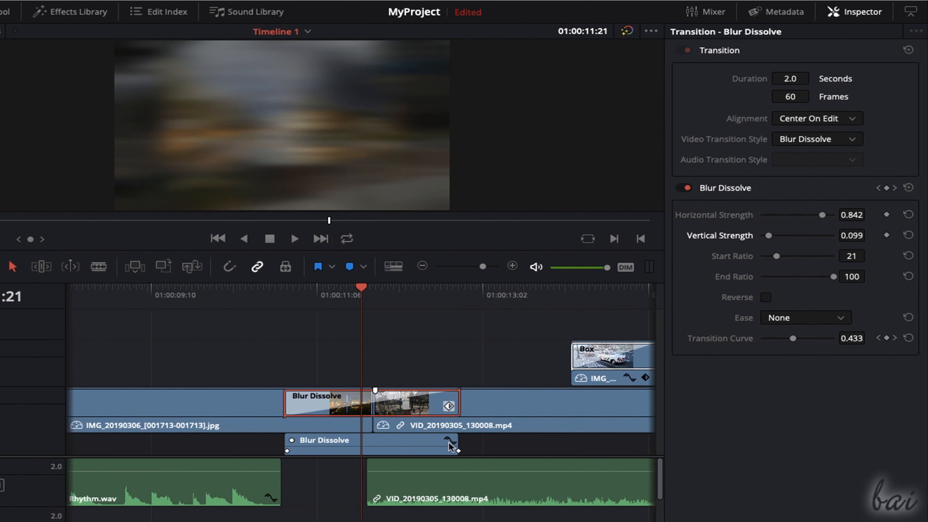
left_click(448, 441)
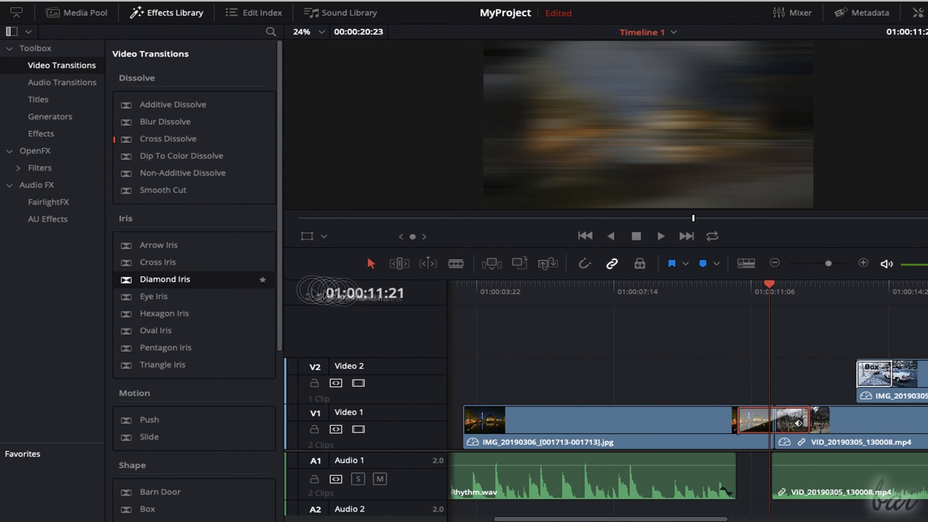
left_click_drag(329, 291, 773, 431)
left_click_drag(774, 430, 773, 430)
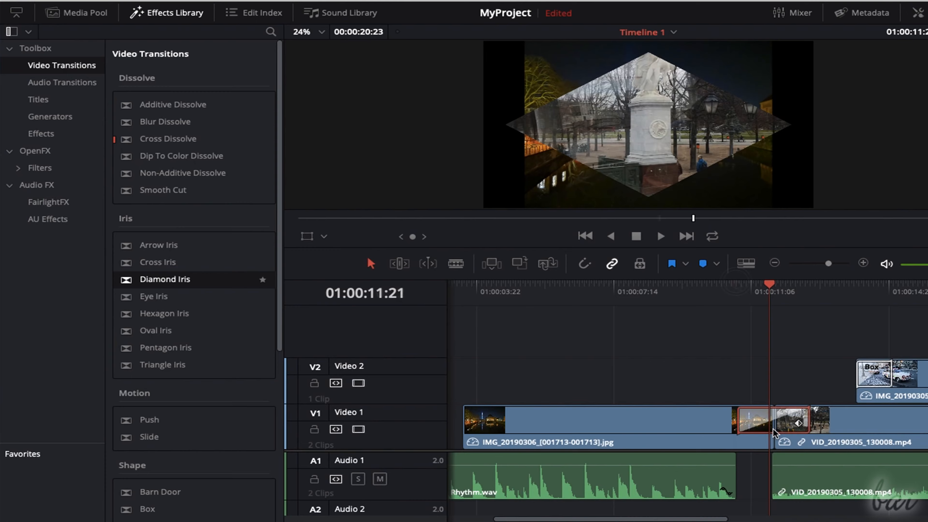
left_click_drag(750, 284, 811, 286)
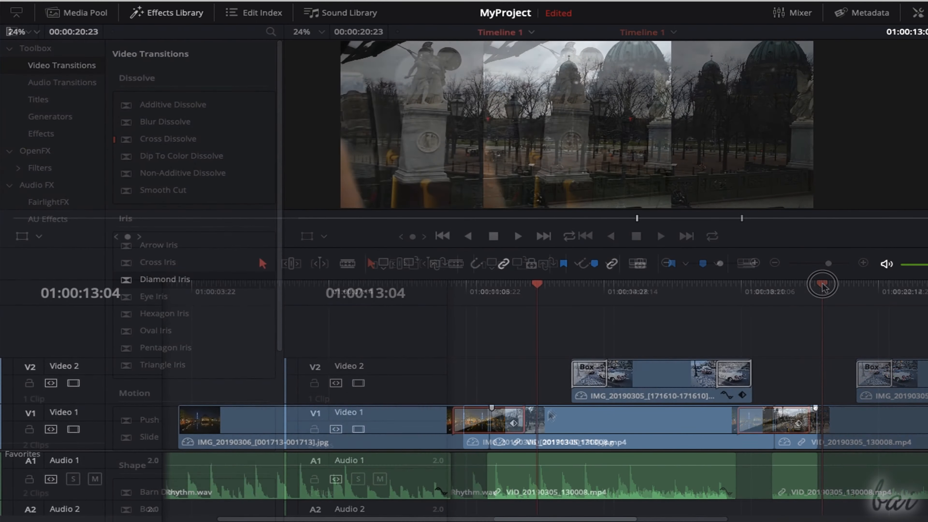
- Try deleting the Box transition from the car photo and the Blur Dissolve between the Video 1 clips
left_click(589, 382)
key("Delete")
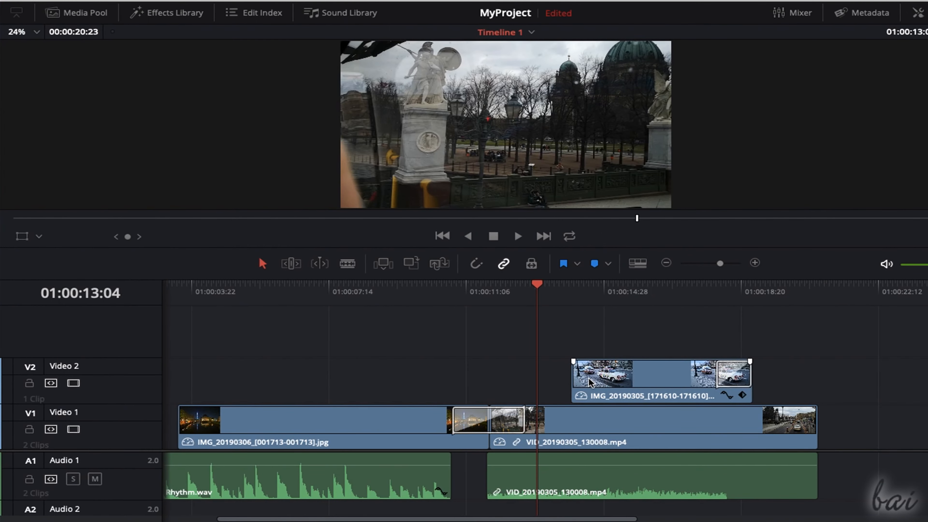
left_click(489, 421)
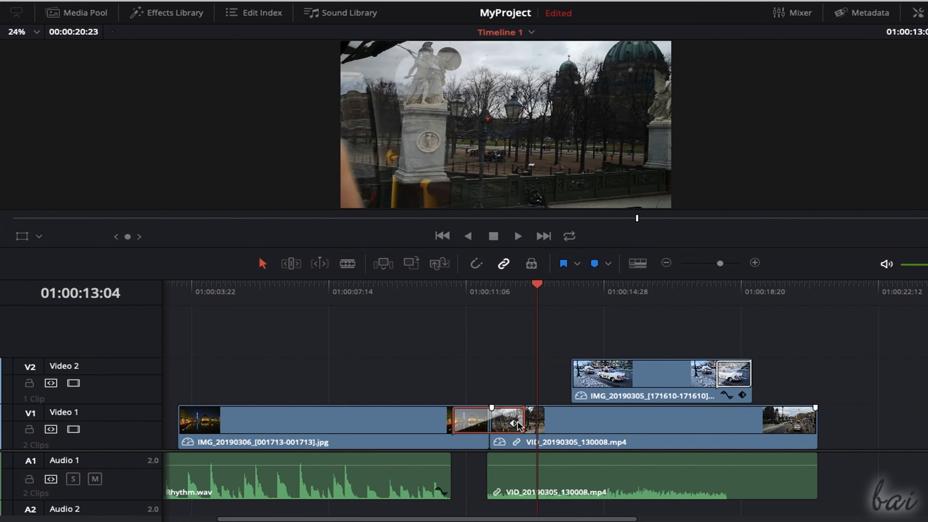
key("Delete")
left_click(743, 381)
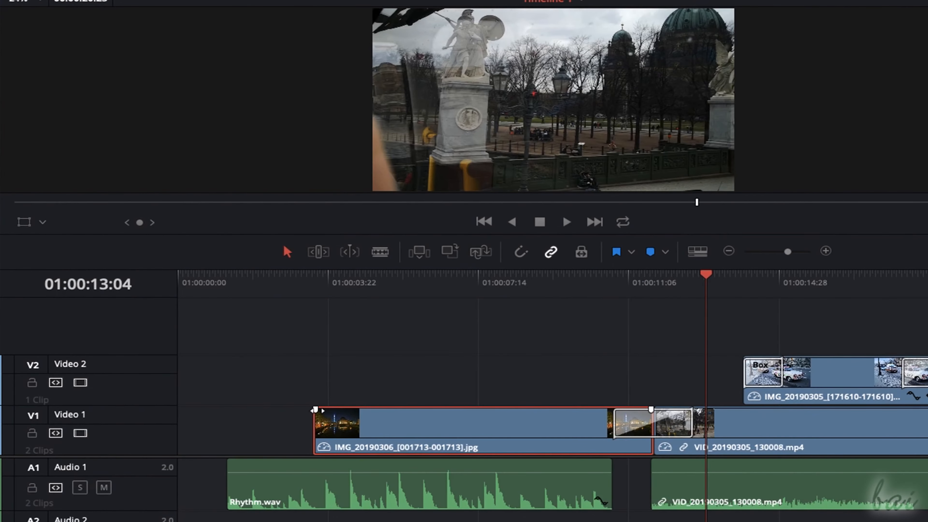
- Add fade-ins at the start of the night photo on Video 1 and the Rhythm.wav clip, and scrub through them
left_click_drag(315, 409, 420, 414)
left_click_drag(228, 461, 324, 464)
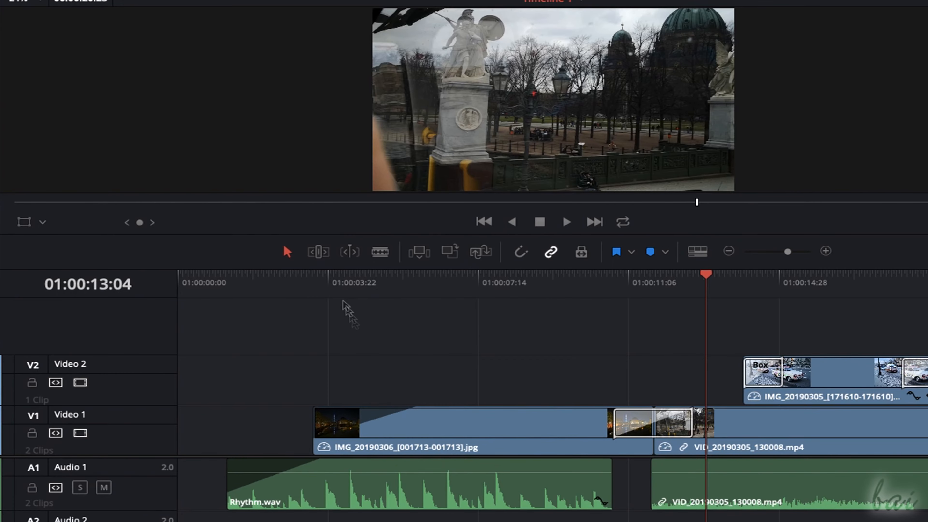
left_click_drag(321, 279, 393, 284)
left_click_drag(393, 284, 420, 289)
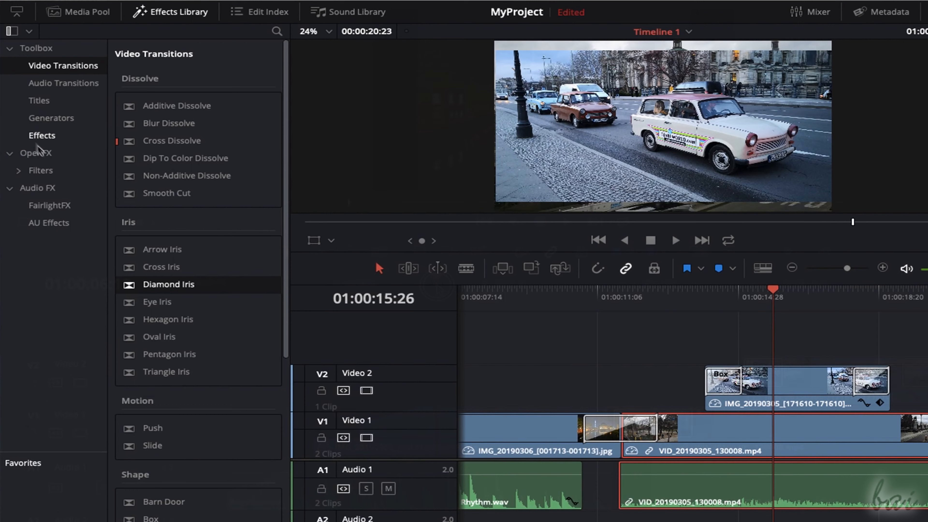
- Browse the OpenFX and Audio FX effects, and apply the Delay effect to the Rhythm.wav clip on Audio 1
left_click(40, 154)
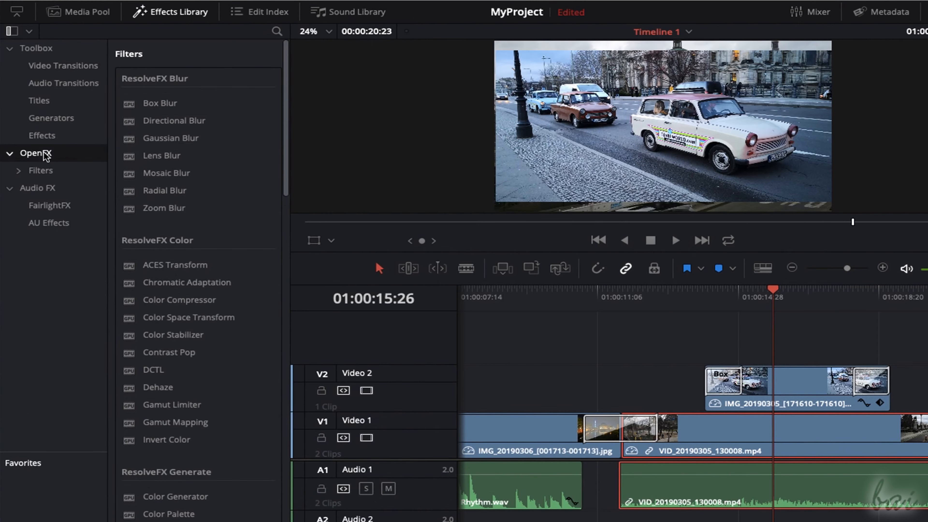
scroll(193, 219, "down", 10)
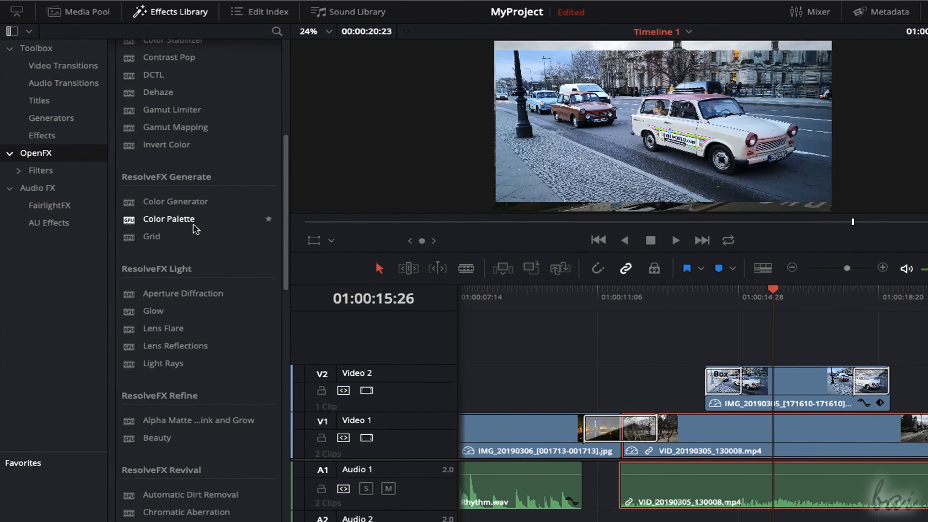
left_click(38, 188)
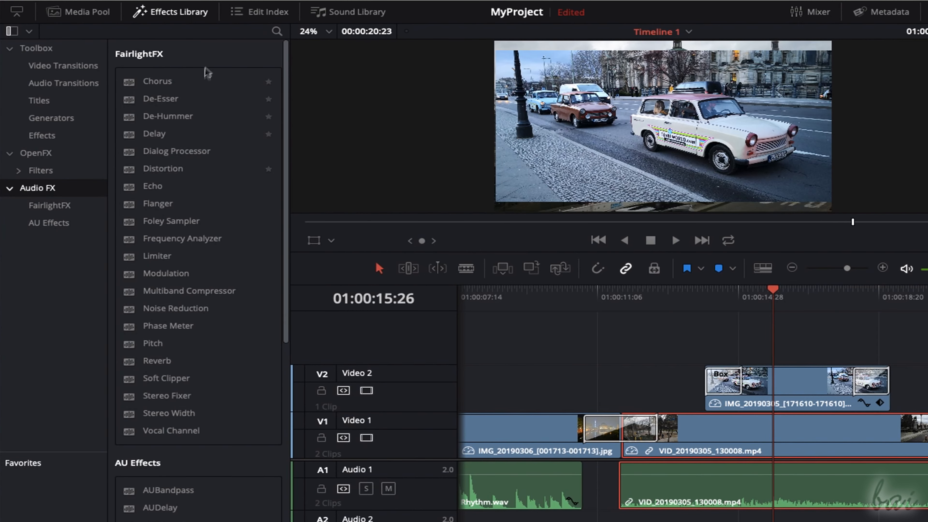
left_click_drag(155, 134, 508, 490)
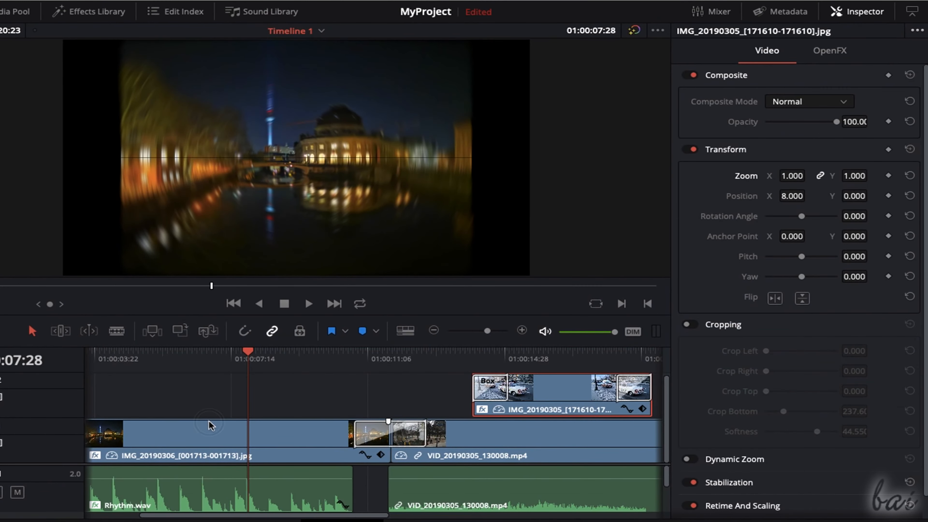
- Open the OpenFX settings of the night photo and review the Delay settings of the Rhythm.wav clip
left_click(211, 426)
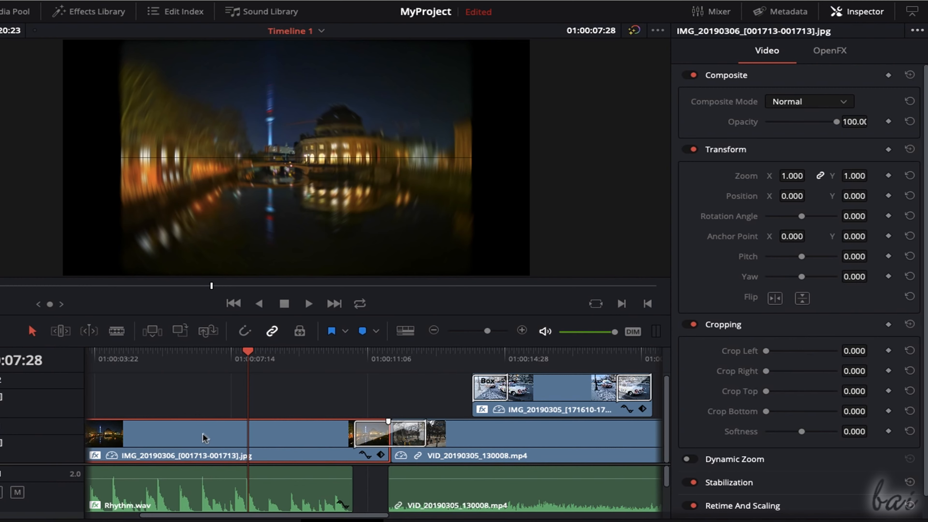
left_click(830, 51)
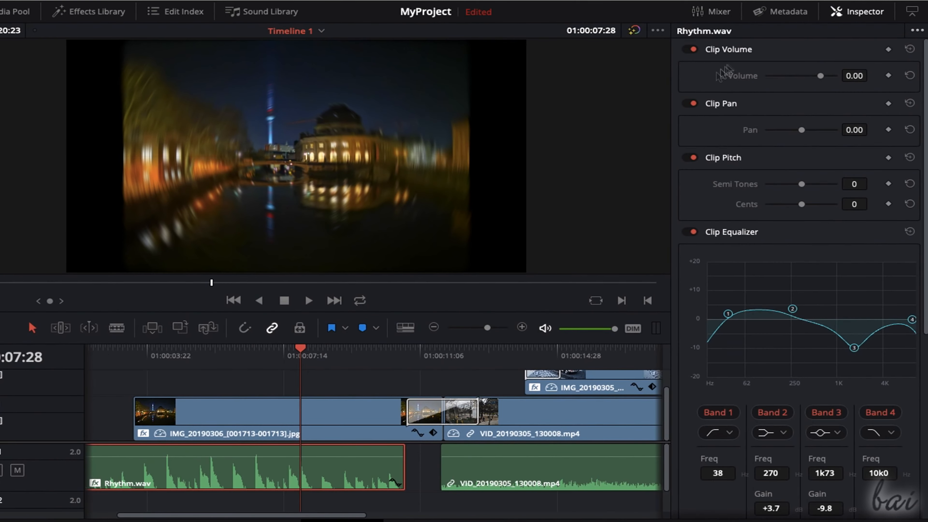
scroll(768, 177, "down", 9)
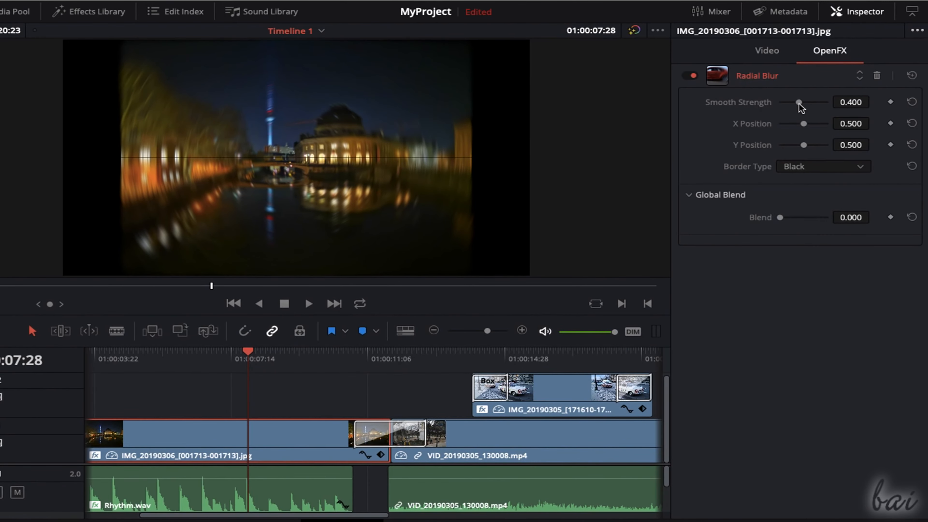
- Set the night photo's Radial Blur to smooth strength 0.280 and X position 0.603, and open the clip's curve editor
left_click_drag(800, 104, 807, 110)
left_click_drag(803, 123, 788, 123)
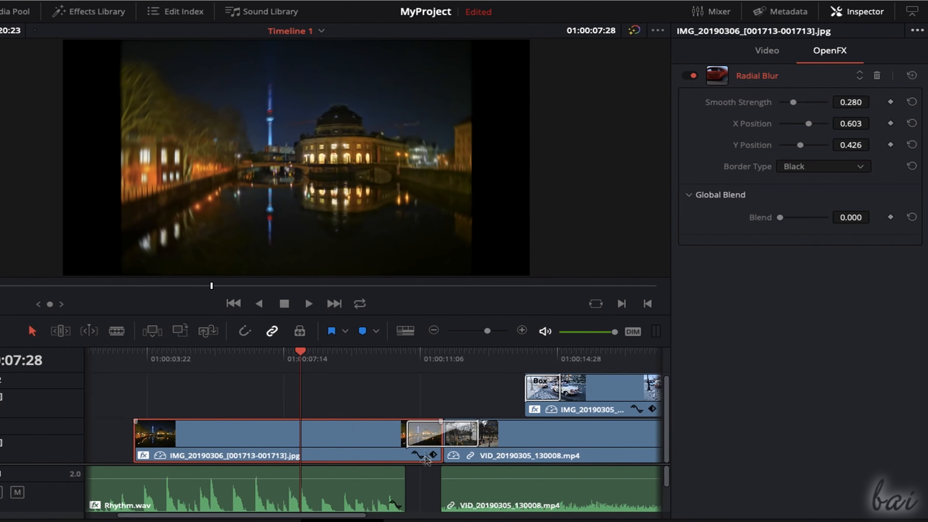
left_click(420, 452)
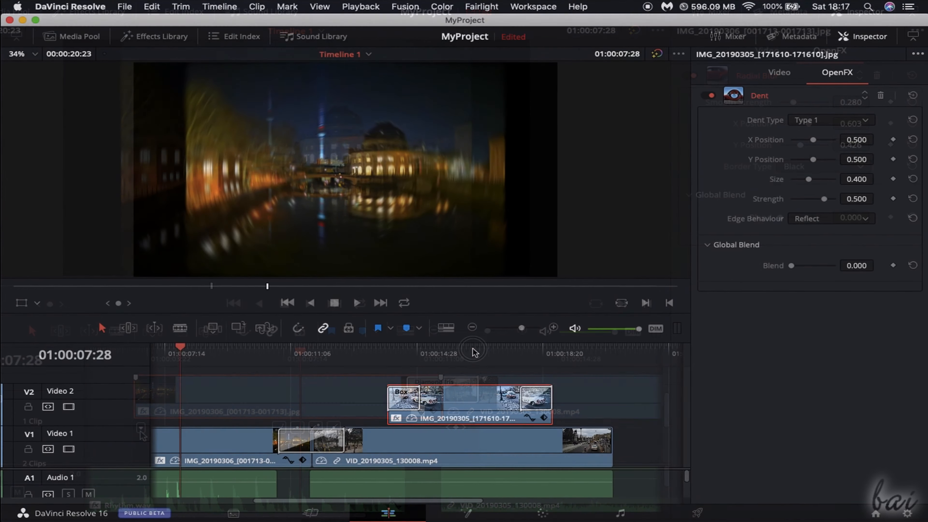
- Show the OpenFX Overlay on the car photo at 01:00:16:18 and adjust the Dent to size 0.406 and strength 0.129
left_click(473, 348)
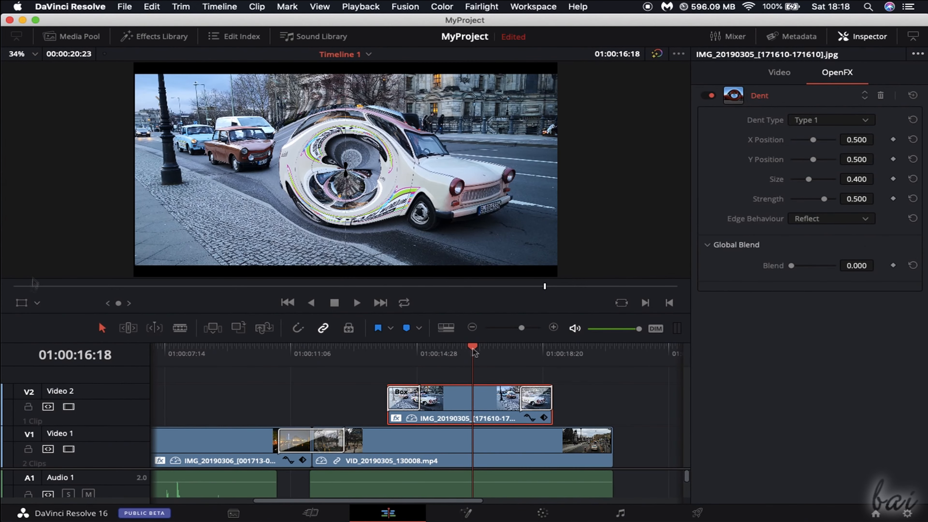
left_click(37, 302)
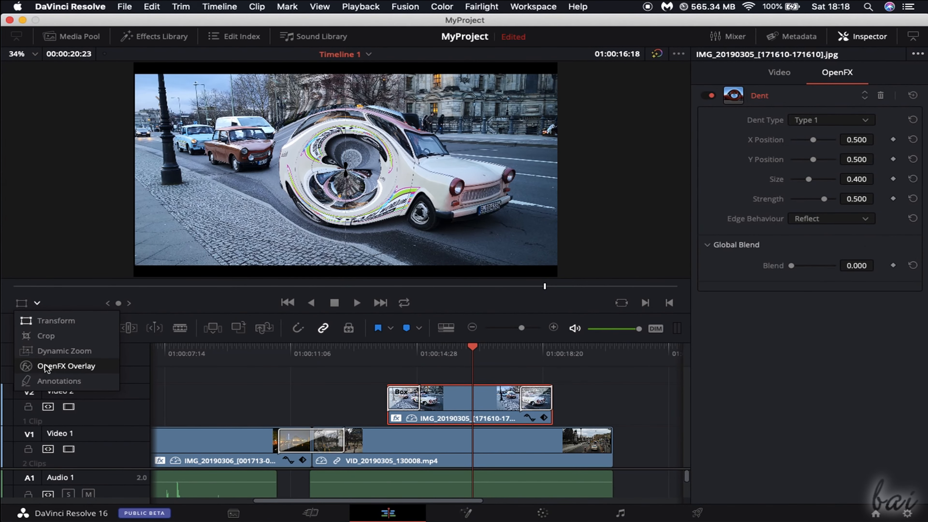
left_click(45, 365)
left_click_drag(581, 231, 493, 259)
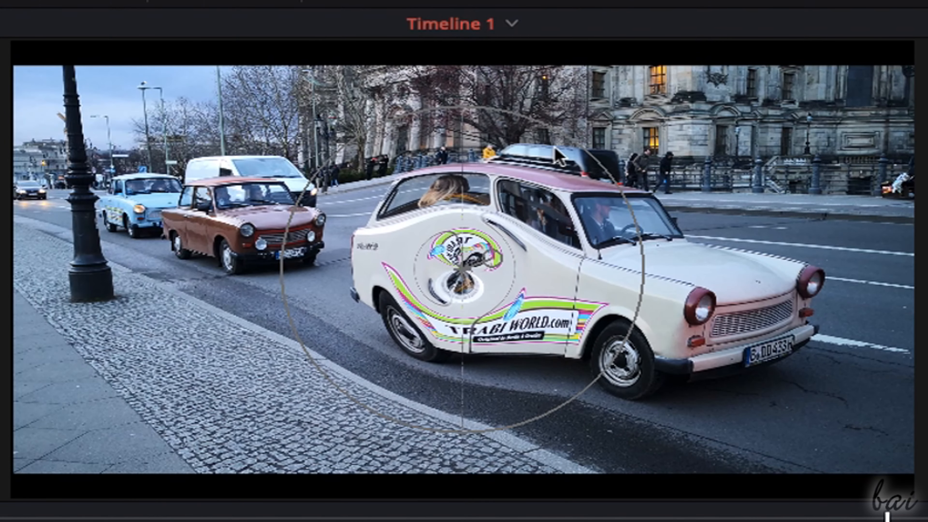
left_click_drag(570, 135, 523, 228)
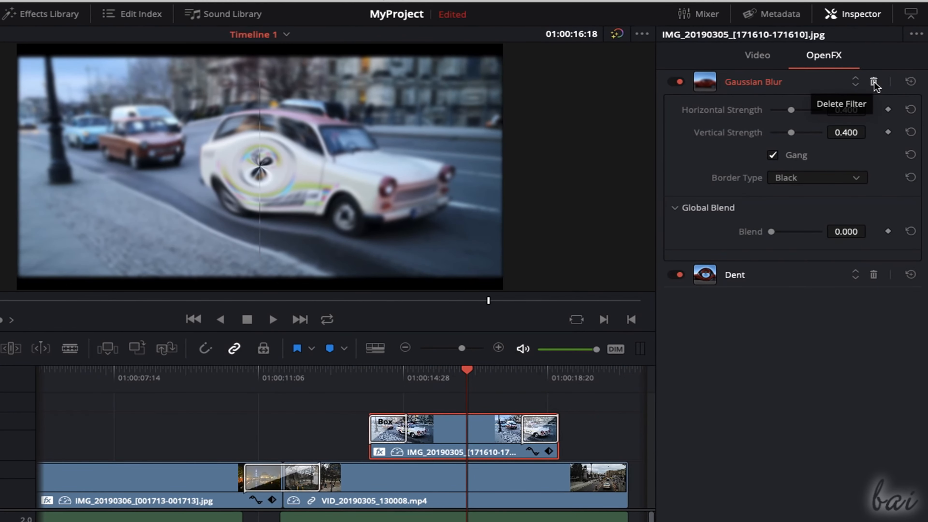
- Try deleting the car photo's Gaussian Blur filter, and reorder its filters so that Dent comes before Gaussian Blur
left_click(873, 82)
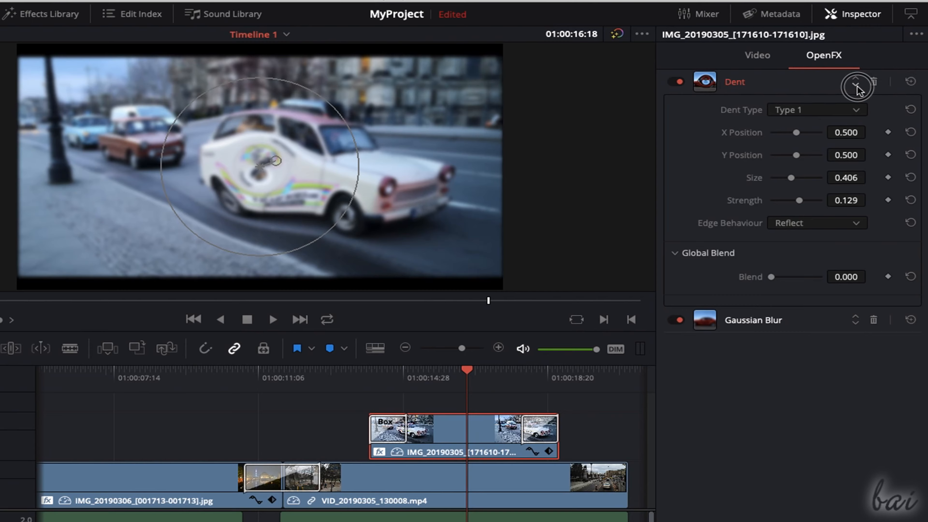
left_click(857, 86)
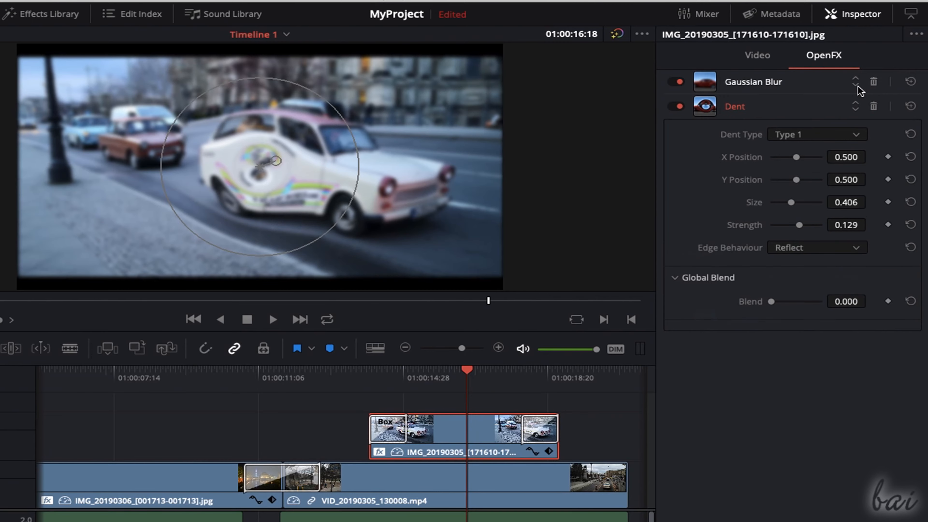
left_click(856, 103)
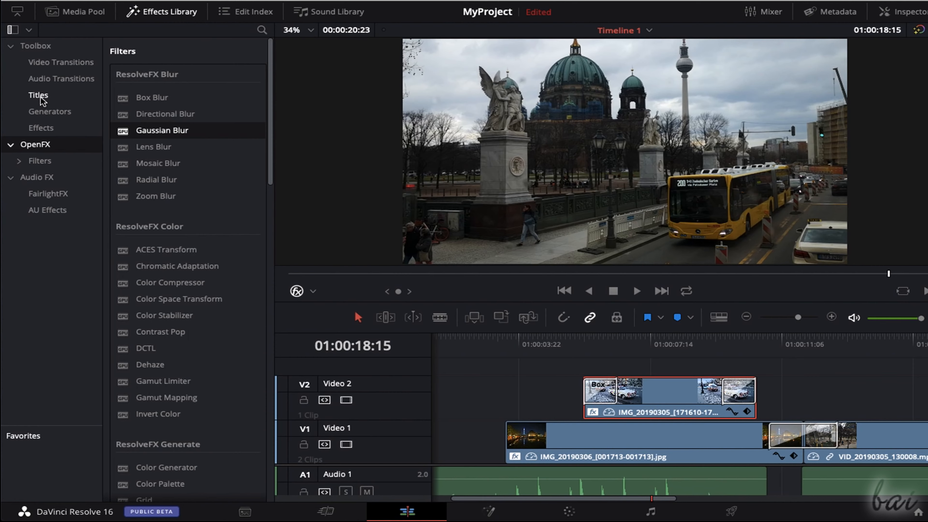
- Add a Text title and a Text+ title to the Video 2 track and preview the Text+ title at 01:00:18:28
left_click(38, 96)
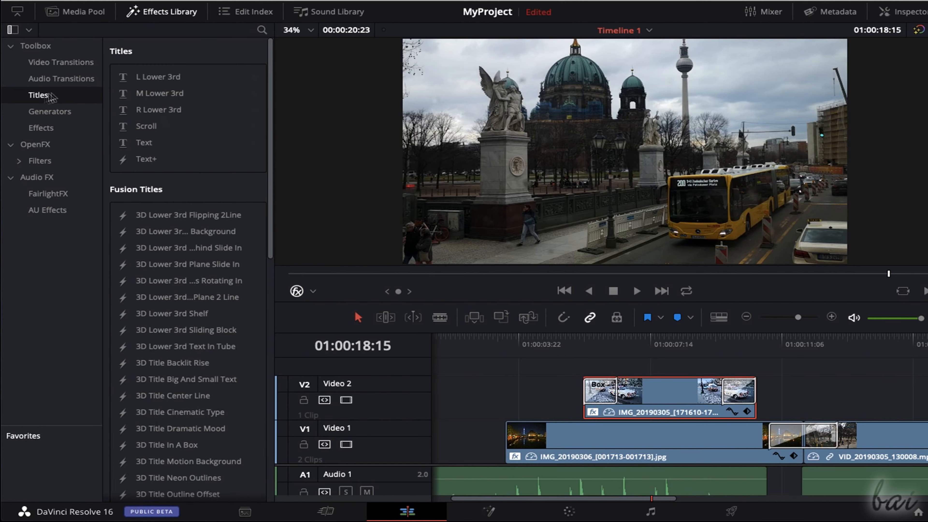
left_click_drag(145, 145, 782, 393)
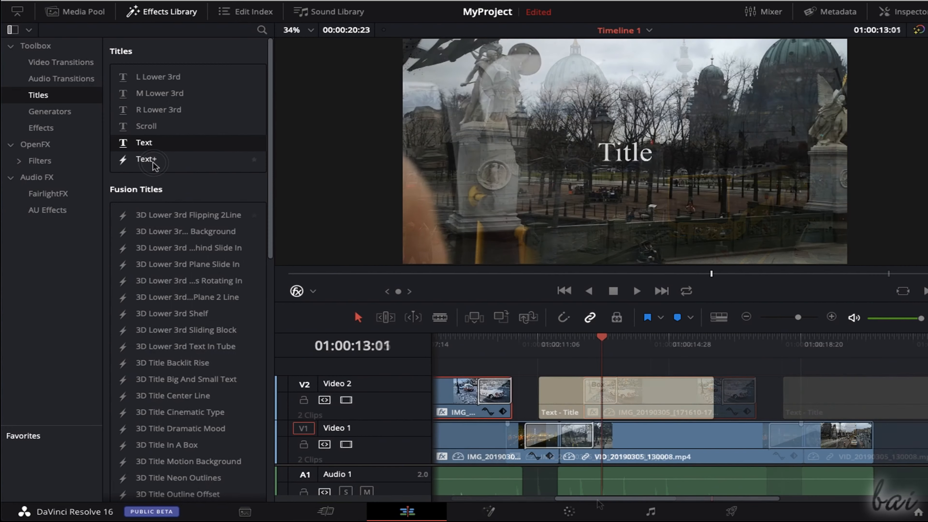
left_click_drag(145, 159, 749, 401)
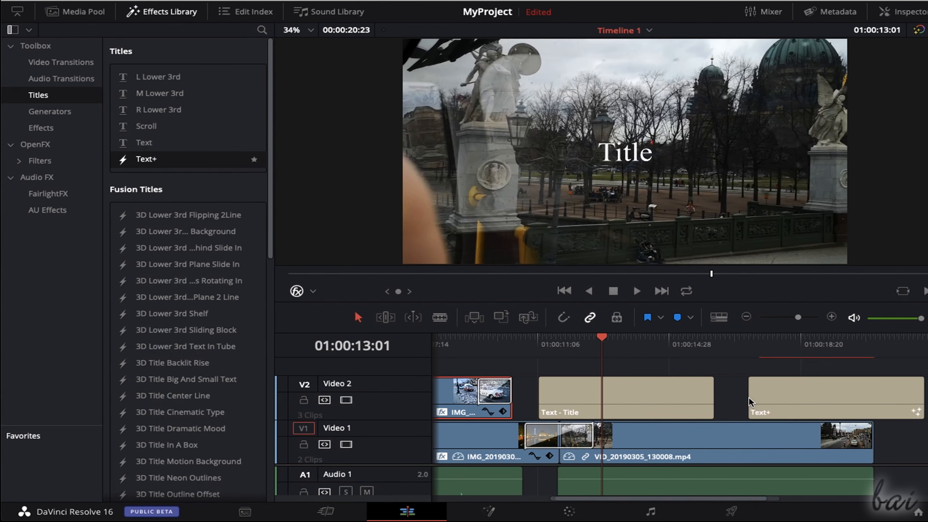
left_click(806, 342)
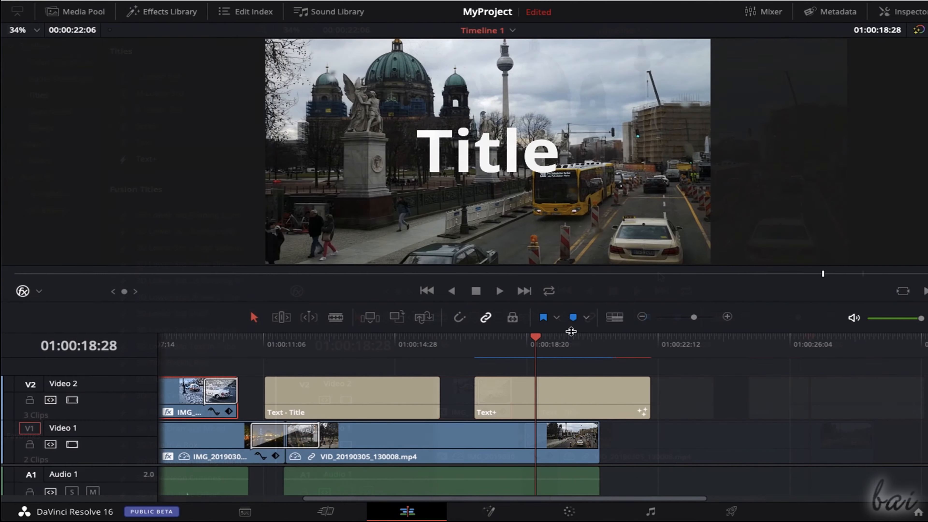
- Shift the Text+ and Text title clips slightly forward in time on the Video 2 track
left_click_drag(571, 331, 579, 303)
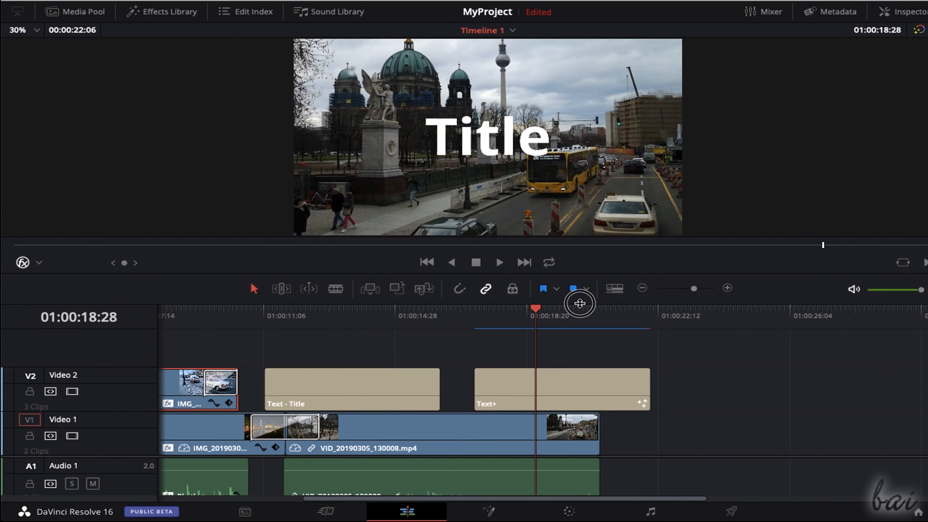
left_click_drag(622, 498, 580, 498)
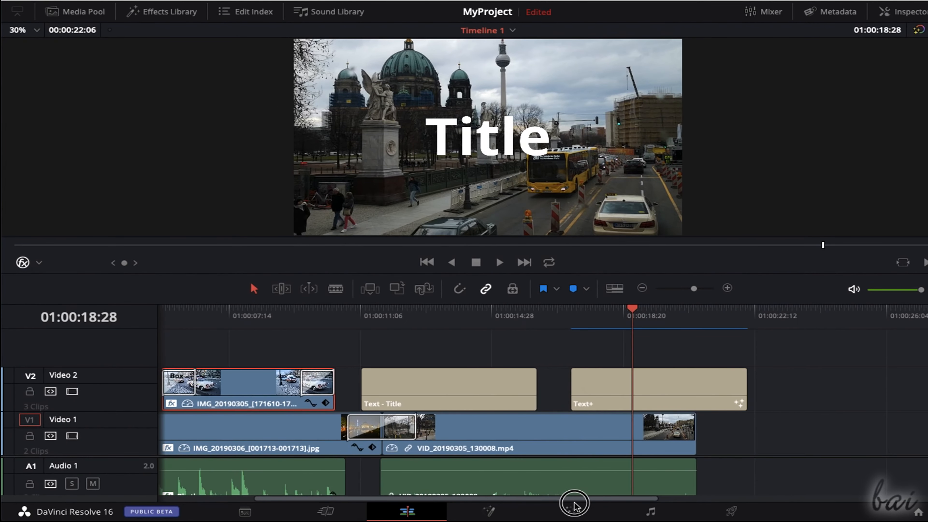
mouse_move(618, 384)
left_mouse_down()
mouse_move(785, 387)
mouse_move(625, 388)
left_mouse_up()
mouse_move(471, 387)
left_mouse_down()
mouse_move(491, 387)
mouse_move(474, 387)
left_mouse_up()
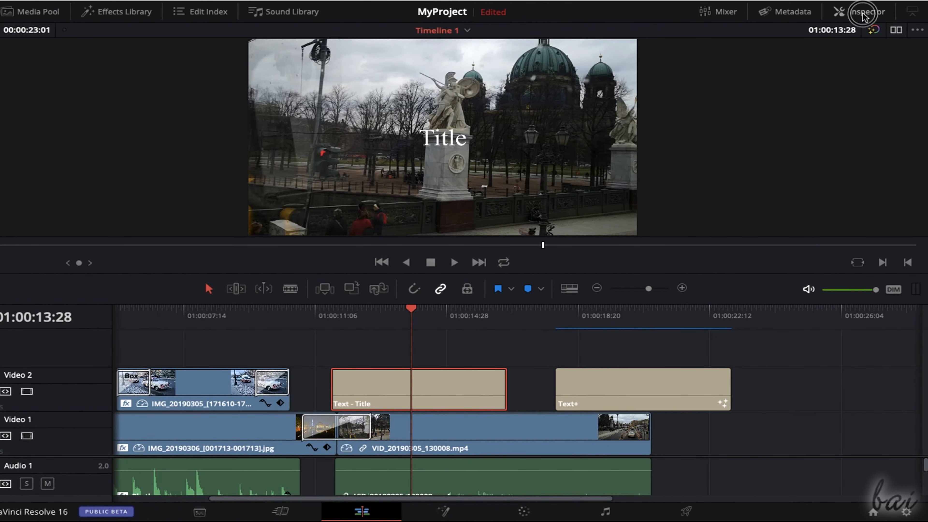
- Open the Text title's properties in the Inspector and replace its text with "This is Berlin"
left_click(862, 12)
left_click(732, 100)
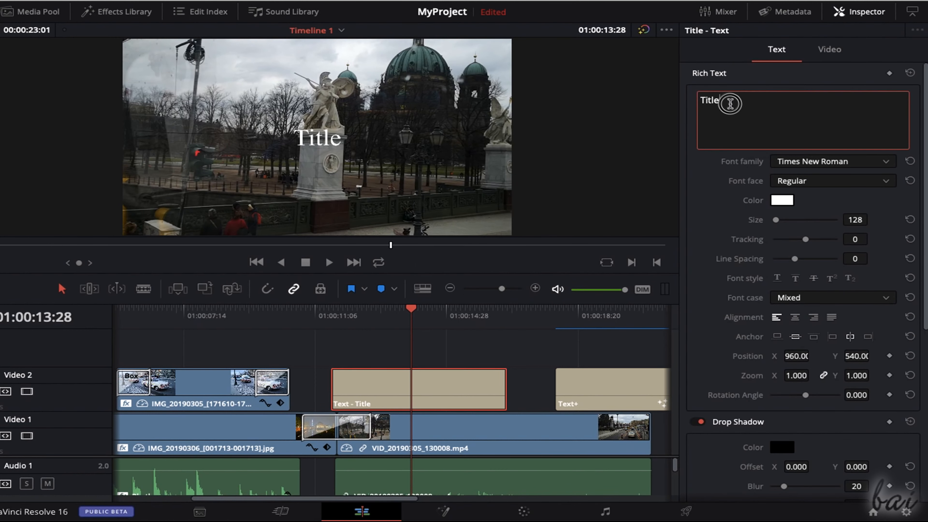
left_click_drag(732, 101, 696, 101)
type("This is Berlin")
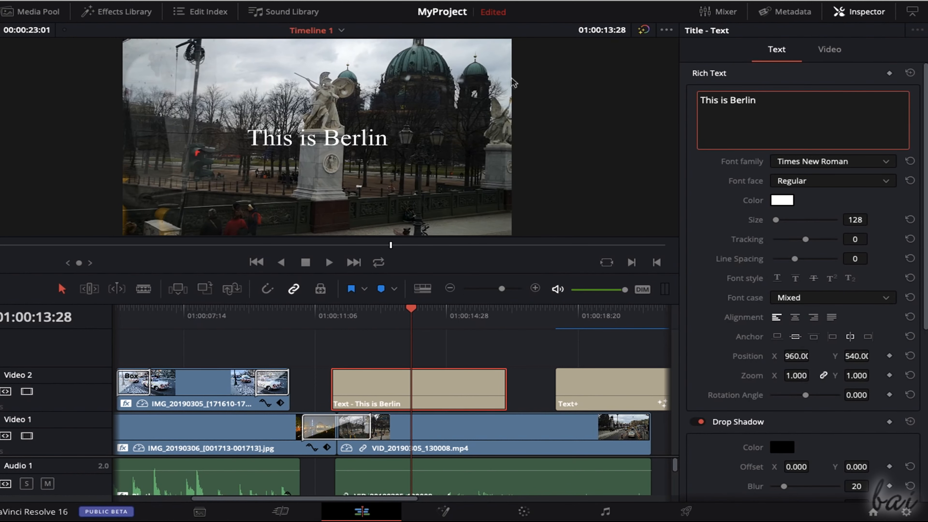
- Style the "This is Berlin" title with the Skia font, a green colour, size 265 and a slight counterclockwise tilt
left_click(863, 165)
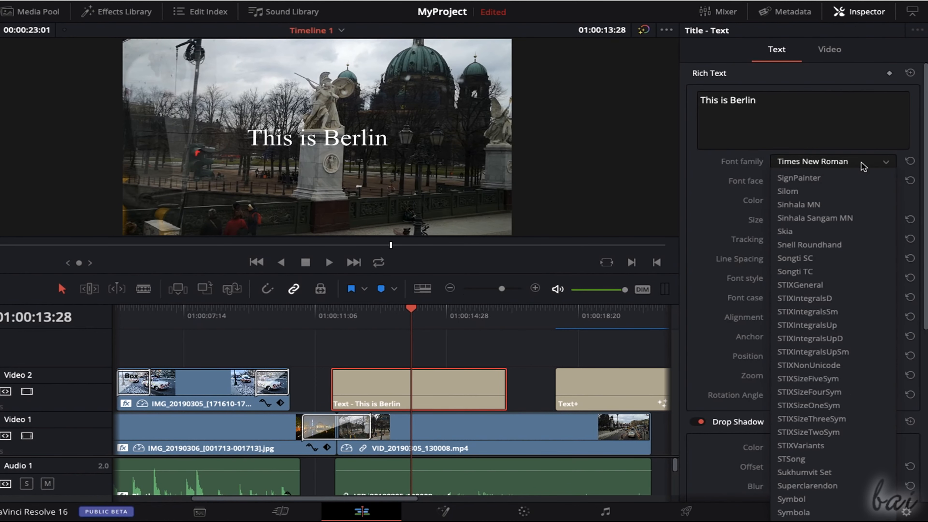
left_click(820, 232)
left_click(786, 201)
left_click_drag(309, 142, 570, 136)
left_click_drag(546, 235, 547, 183)
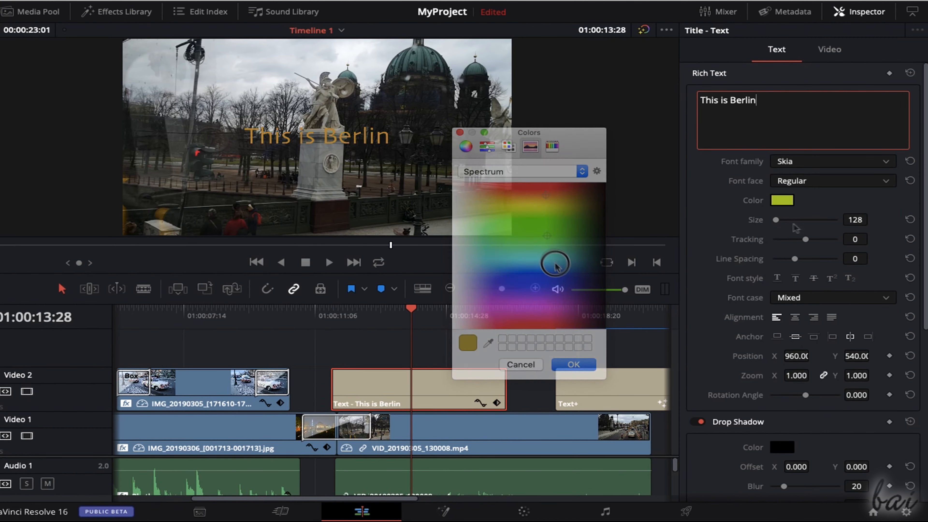
mouse_move(776, 219)
left_mouse_down()
mouse_move(787, 220)
mouse_move(778, 222)
left_mouse_up()
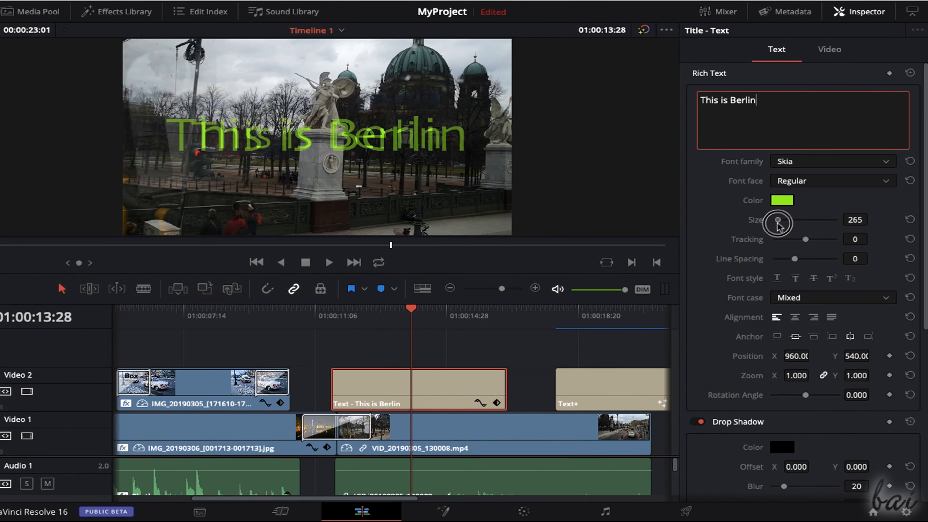
left_click_drag(805, 395, 804, 394)
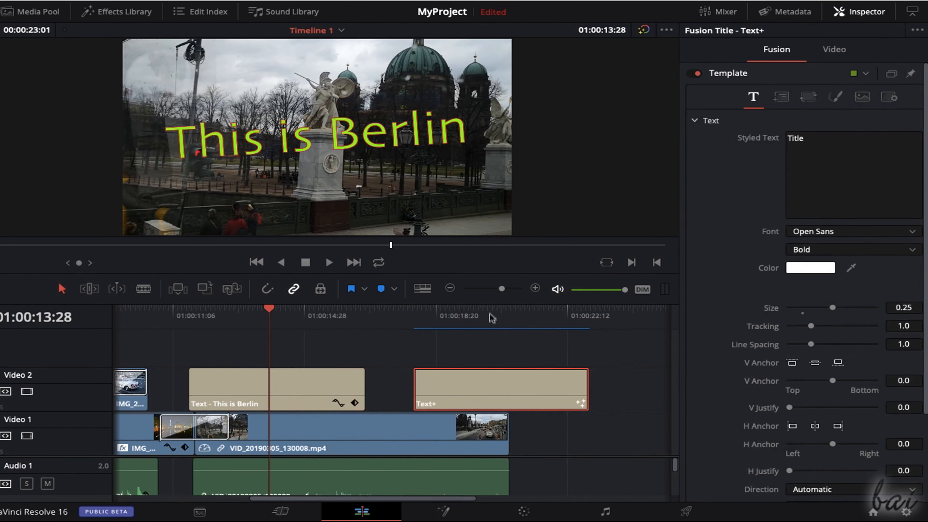
- Preview the Text+ title at 01:00:20:06 and increase its text size to about 0.315
left_click(490, 312)
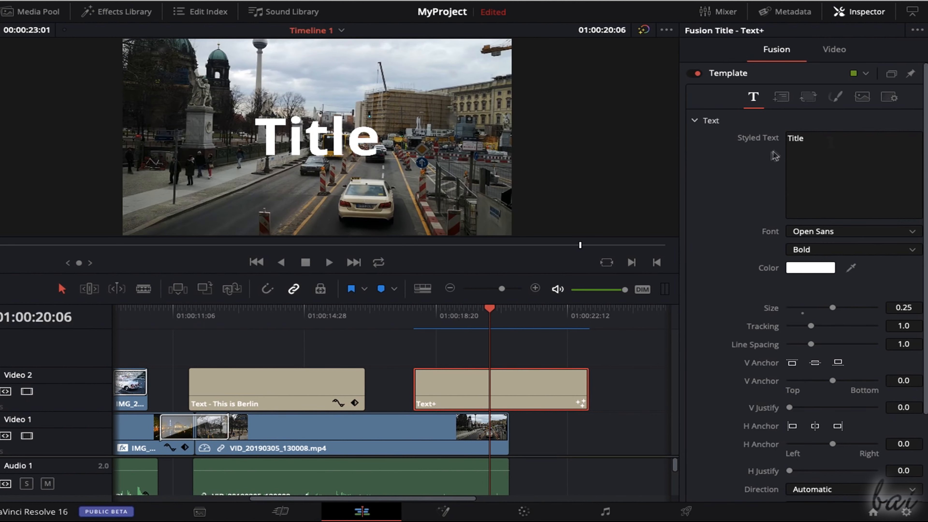
left_click(760, 136)
scroll(809, 352, "down", 1)
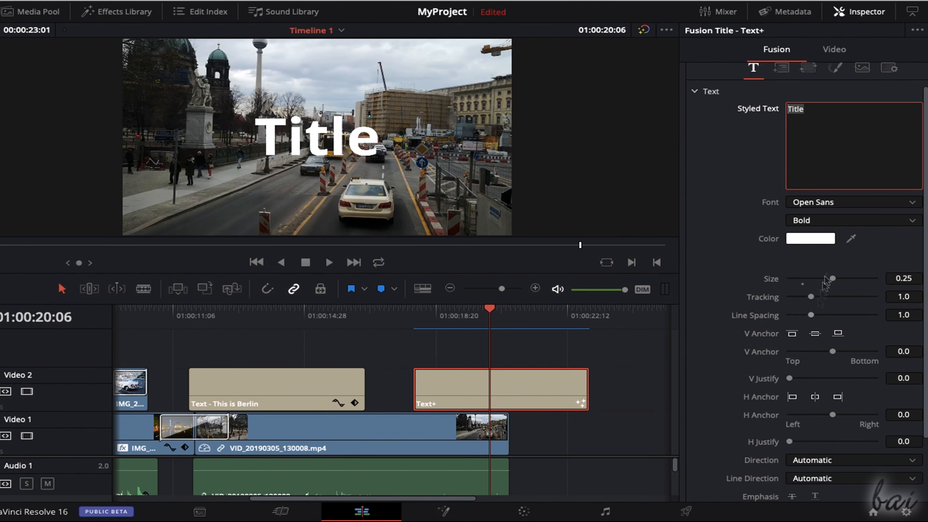
left_click_drag(832, 278, 853, 283)
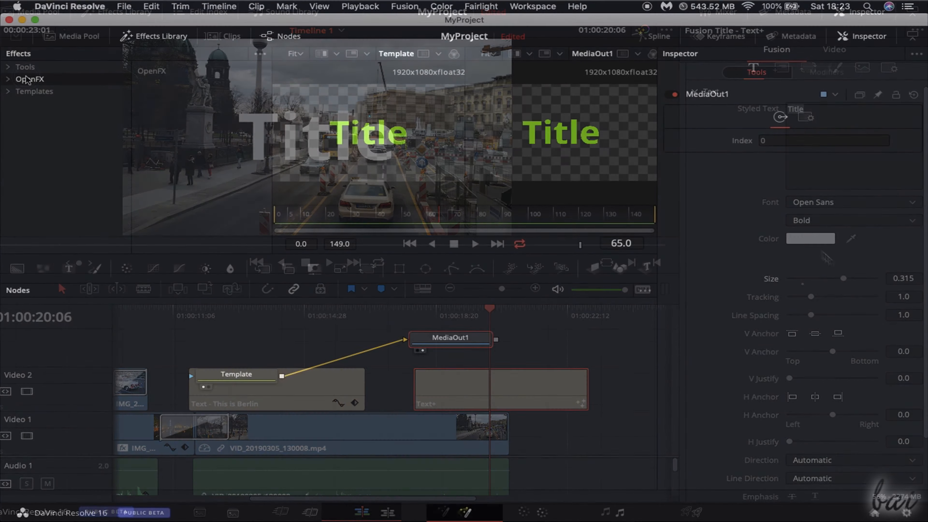
- Add a ResolveFX filter node to the Text+ composition and connect it between the Template and MediaOut1 nodes
left_click(15, 79)
left_click(41, 96)
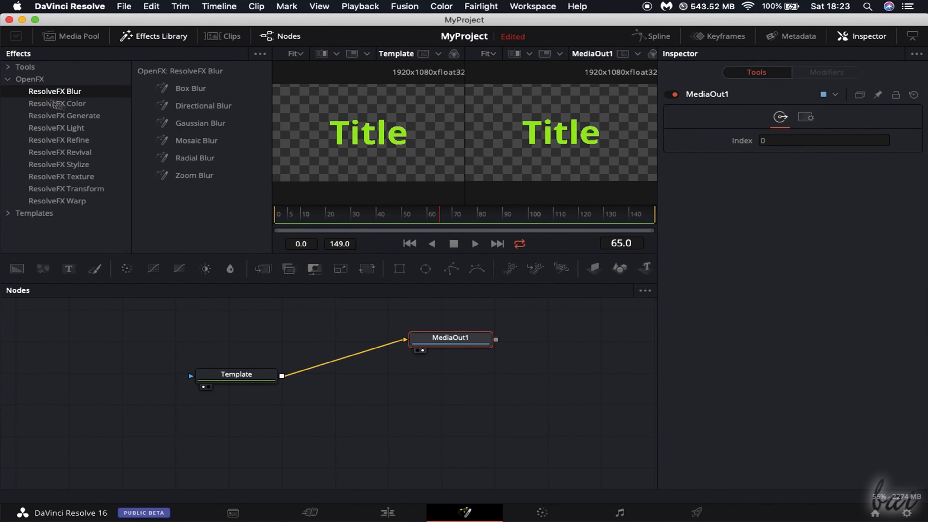
left_click_drag(220, 127, 337, 404)
left_click_drag(400, 345, 293, 404)
left_click_drag(383, 404, 405, 339)
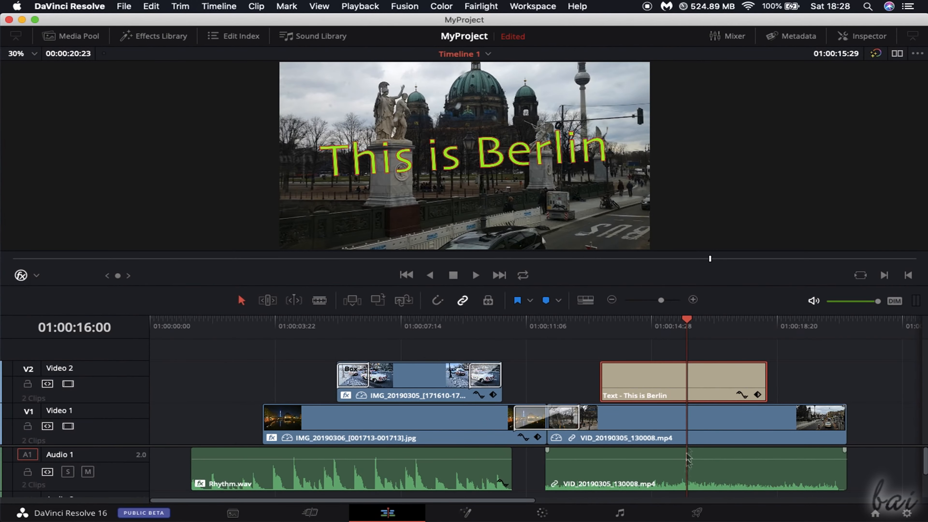
- Open the Deliver page for Timeline 1 and look over the timeline with its render settings
left_click(697, 512)
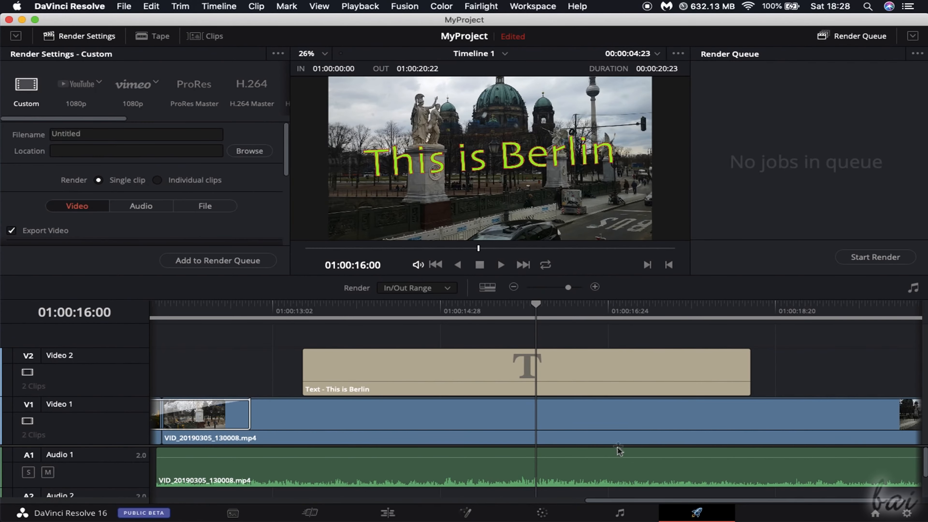
scroll(541, 386, "down", 6)
scroll(530, 382, "up", 4)
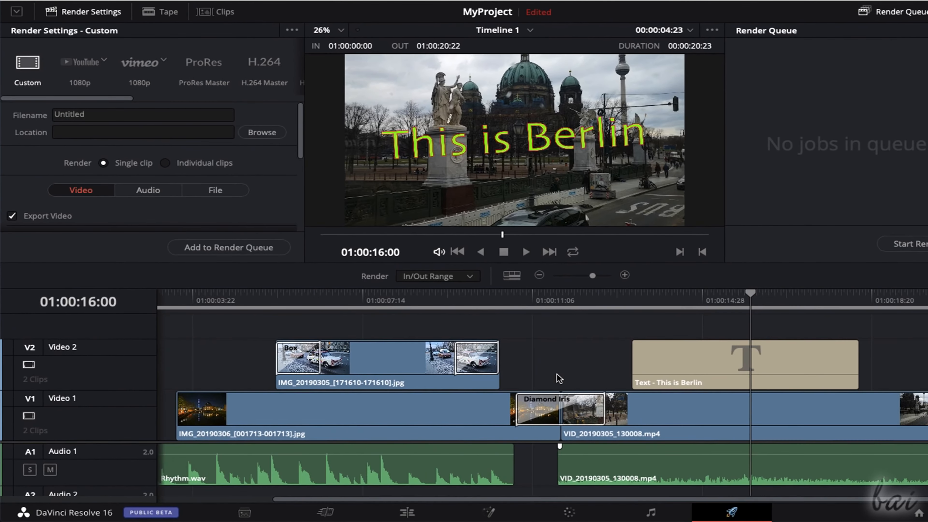
- Shorten the timeline's render range by moving its out point to about 01:00:08:07
scroll(530, 381, "down", 4)
left_click_drag(598, 310, 330, 310)
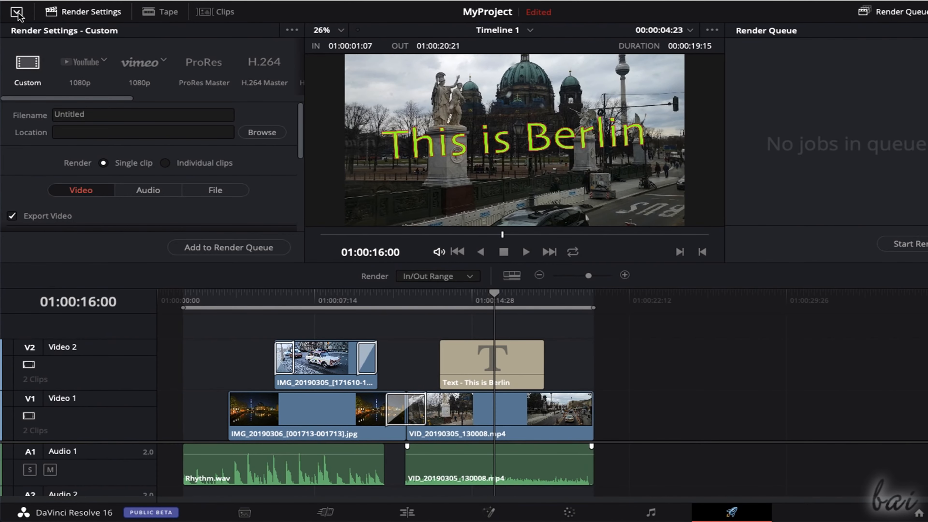
- Expand the render settings to full height and look through the available video codecs and formats
left_click(16, 13)
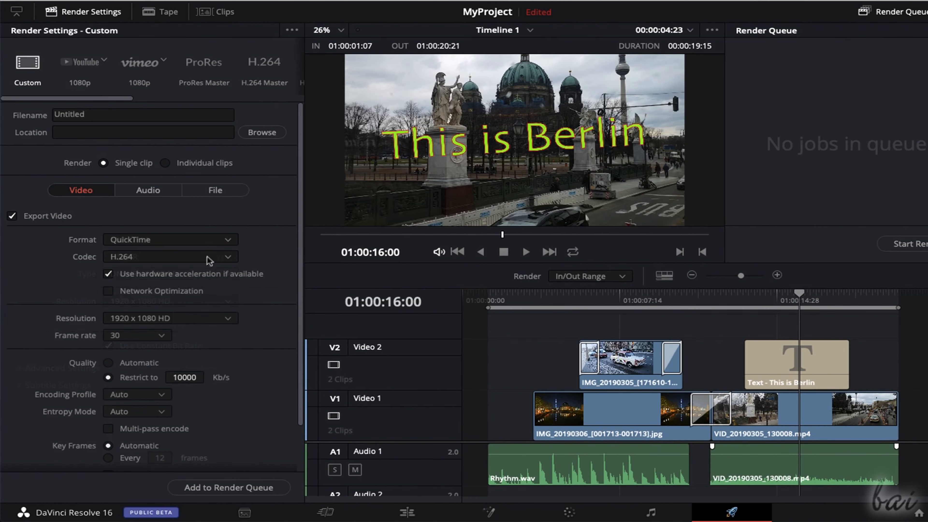
left_click(212, 258)
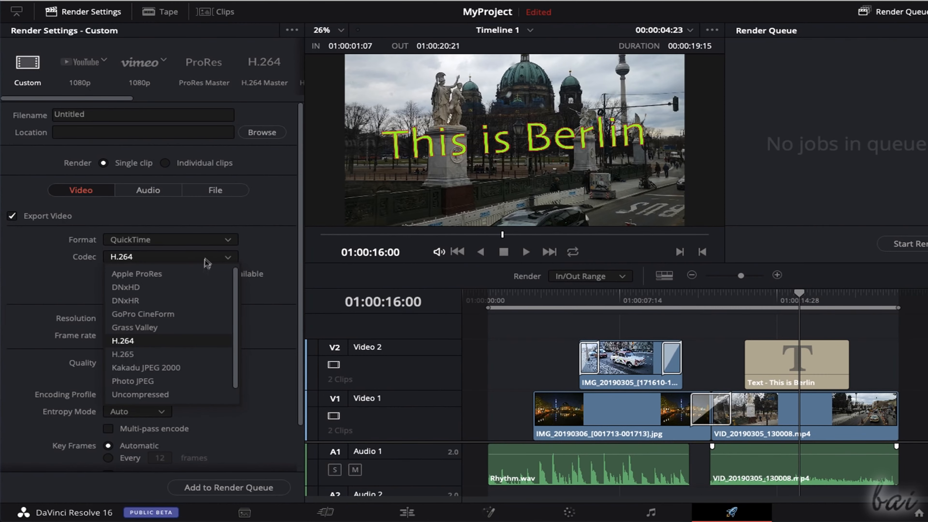
left_click(189, 242)
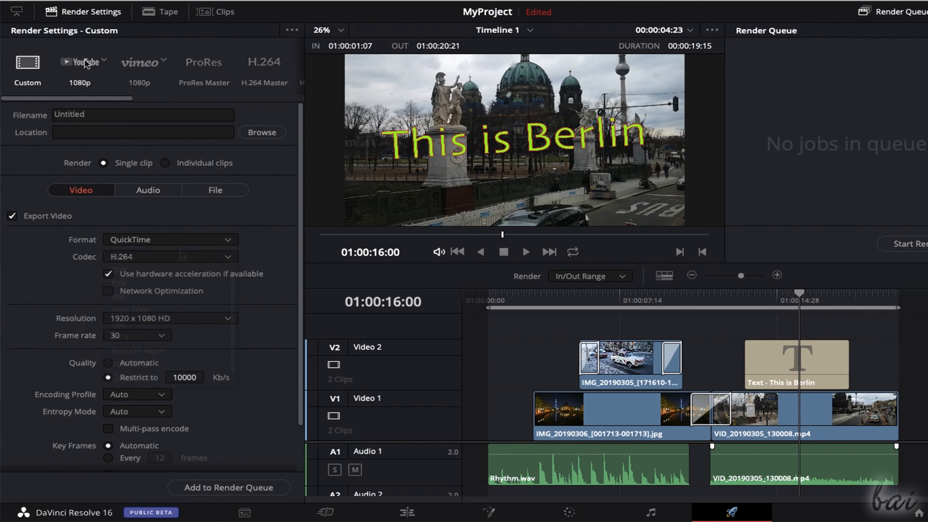
- Compare the YouTube and Vimeo render presets, and set the YouTube preset's resolution to 3840 x 2160 Ultra HD
left_click(87, 64)
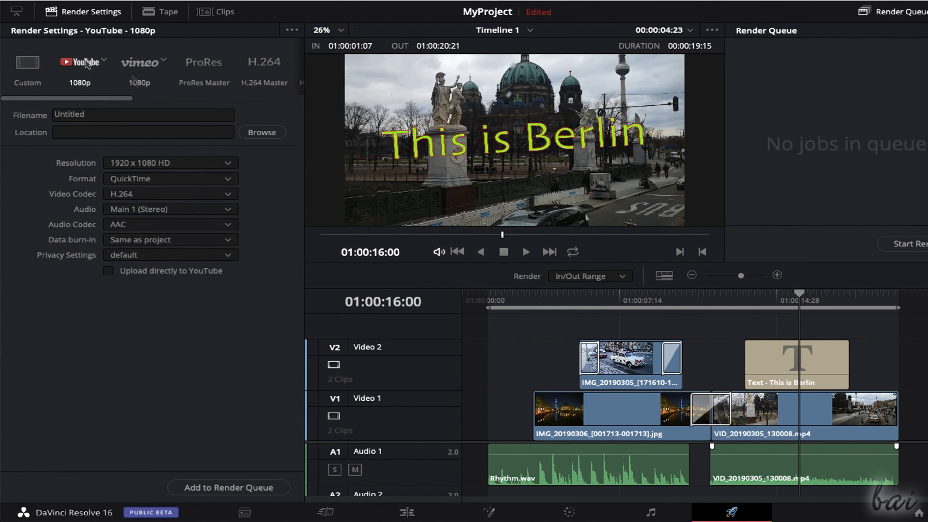
left_click(139, 69)
left_click(102, 67)
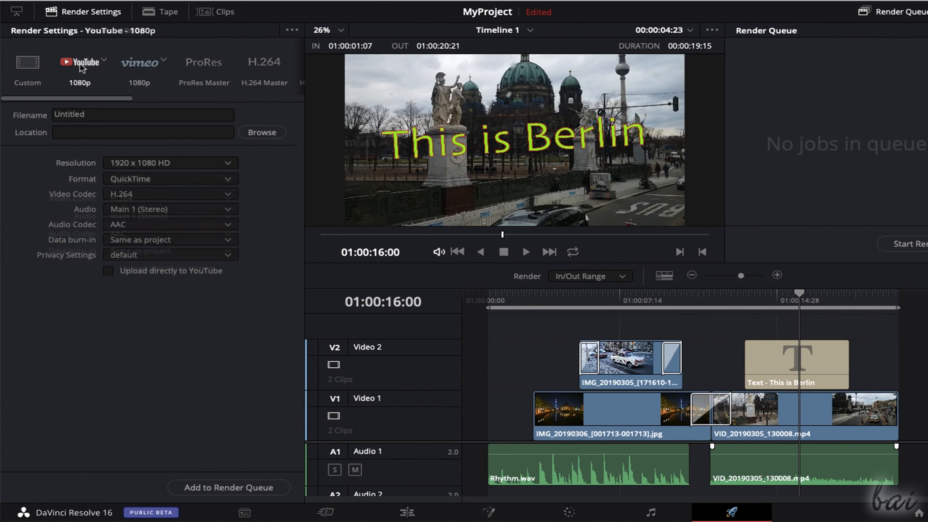
left_click(228, 163)
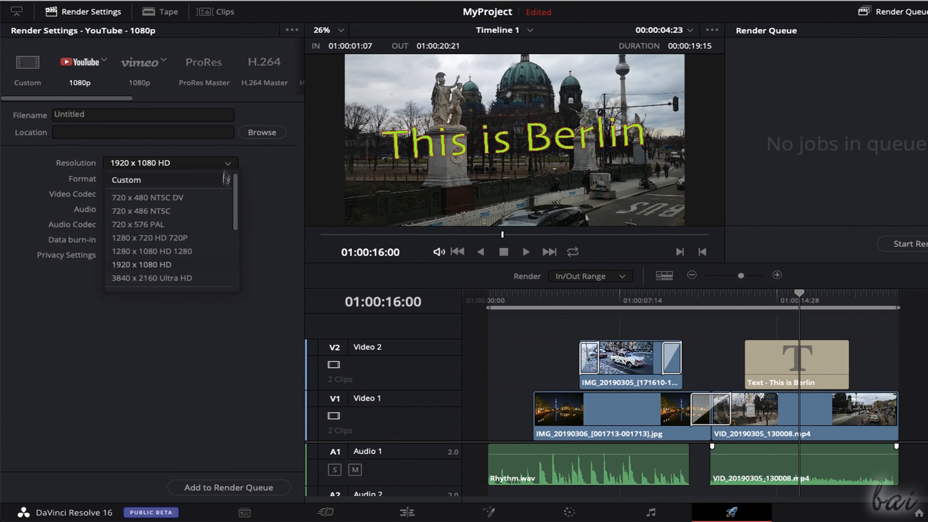
left_click(194, 280)
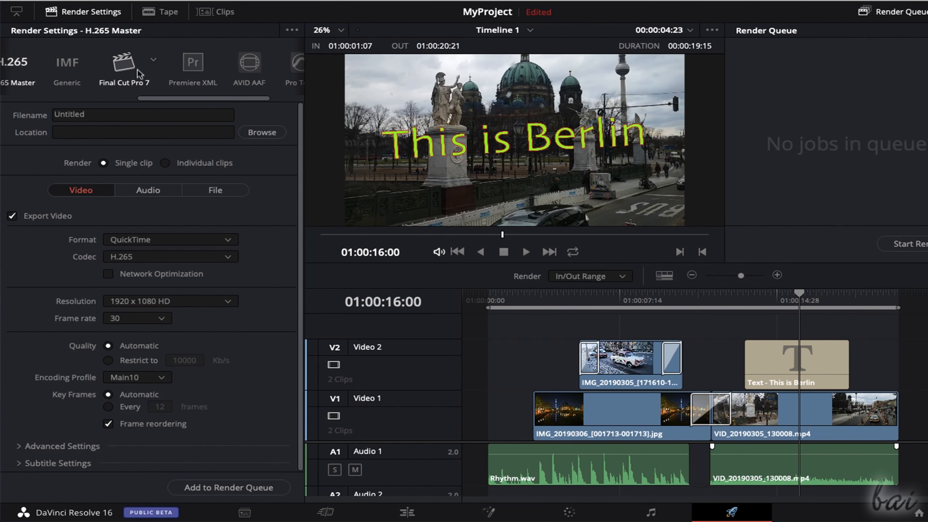
- Look through the render settings of the Final Cut Pro 7, Premiere XML, AVID AAF and Pro Tools presets
left_click(136, 72)
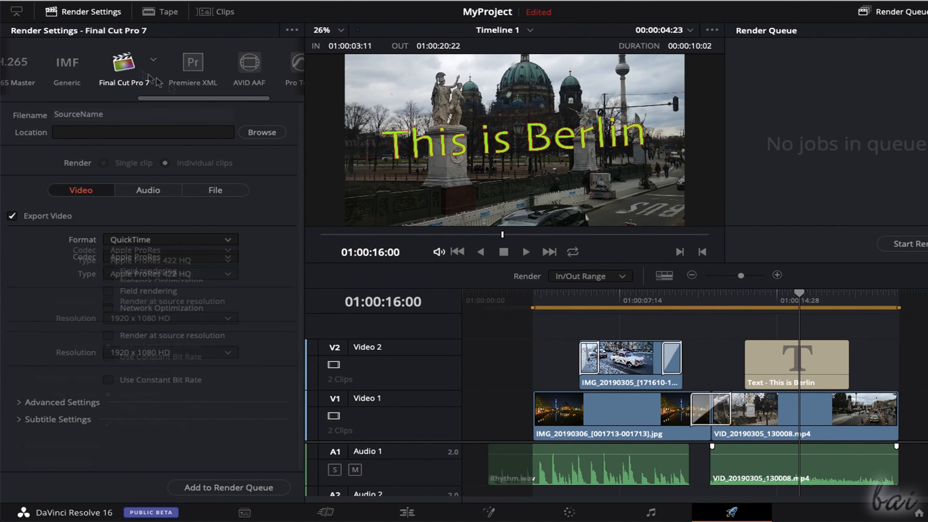
left_click_drag(215, 105, 249, 105)
left_click(116, 64)
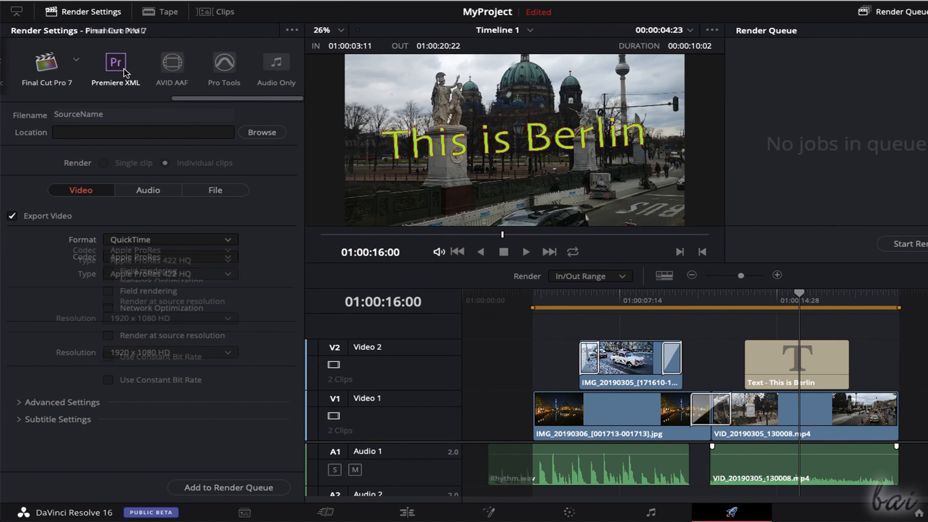
left_click(175, 66)
left_click(221, 69)
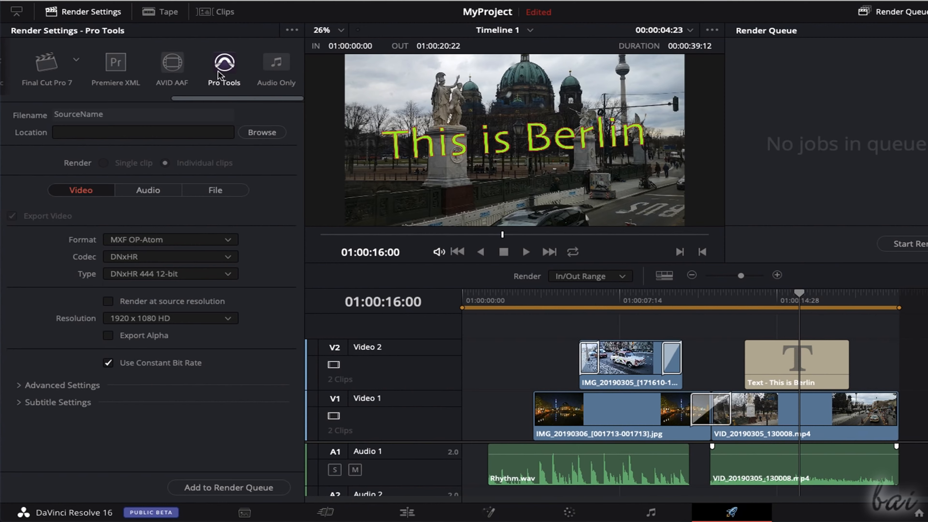
- Try the Audio Only render preset and list the formats available for its audio export
left_click(277, 65)
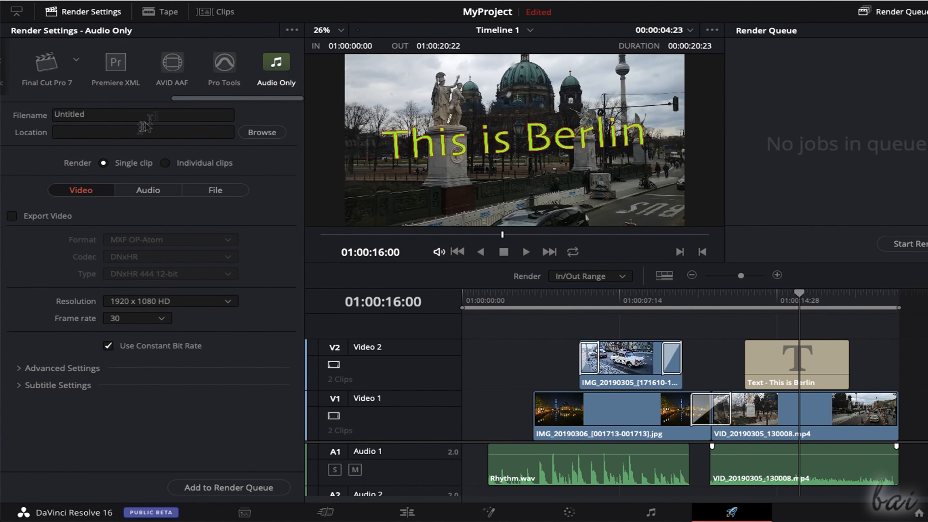
left_click(171, 187)
left_click(258, 241)
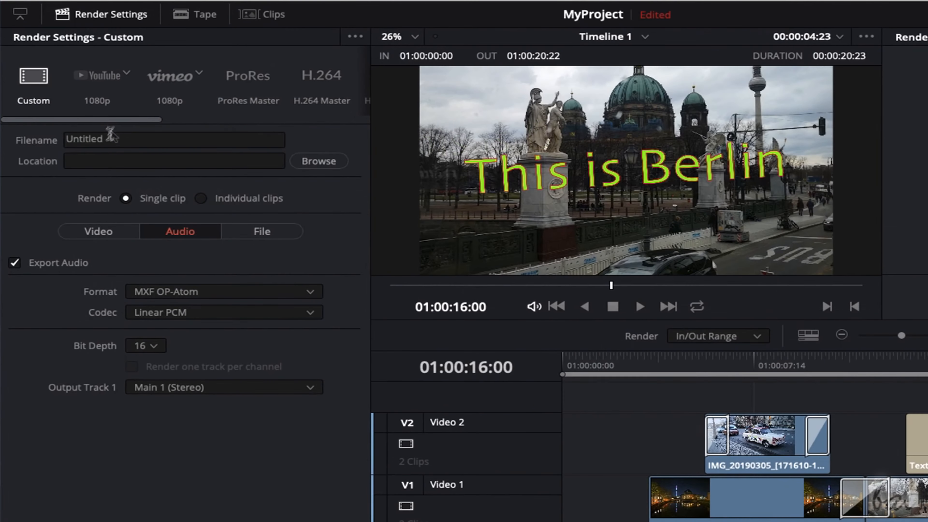
- Name the Custom preset's output file MyVideo and browse the folders available as its save location
left_click_drag(106, 115, 53, 116)
left_click(95, 161)
left_click(320, 161)
key("Escape")
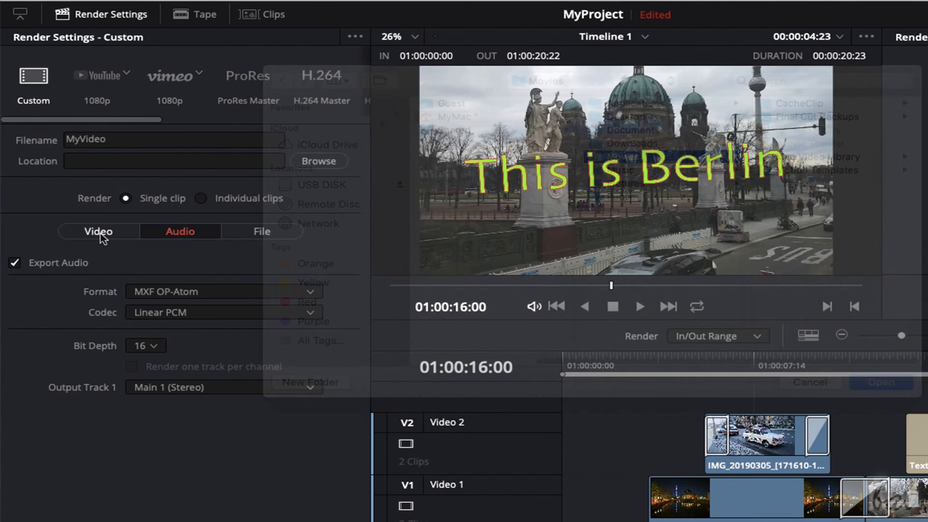
- Enable video export with the MXF OP-Atom format, 1920 x 1080 HD resolution and a frame rate of 30
left_click(103, 236)
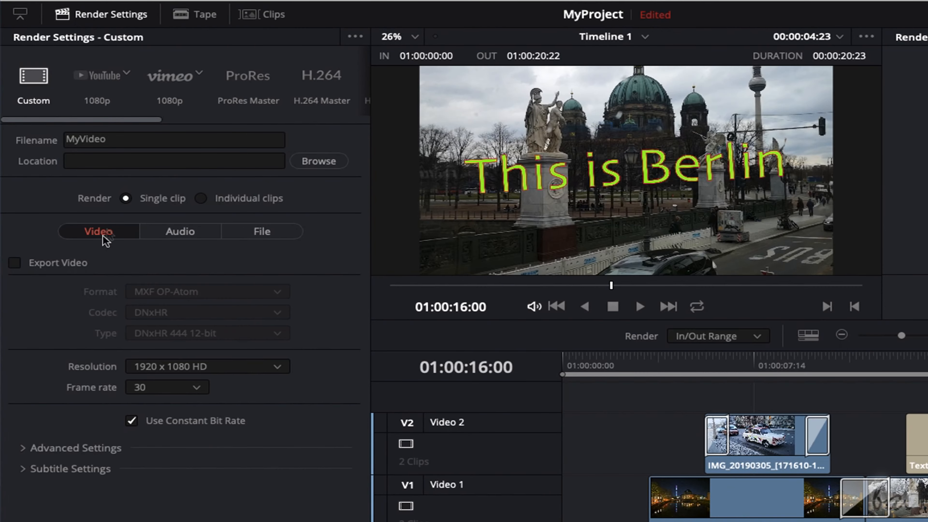
left_click(14, 262)
left_click(216, 292)
left_click(211, 427)
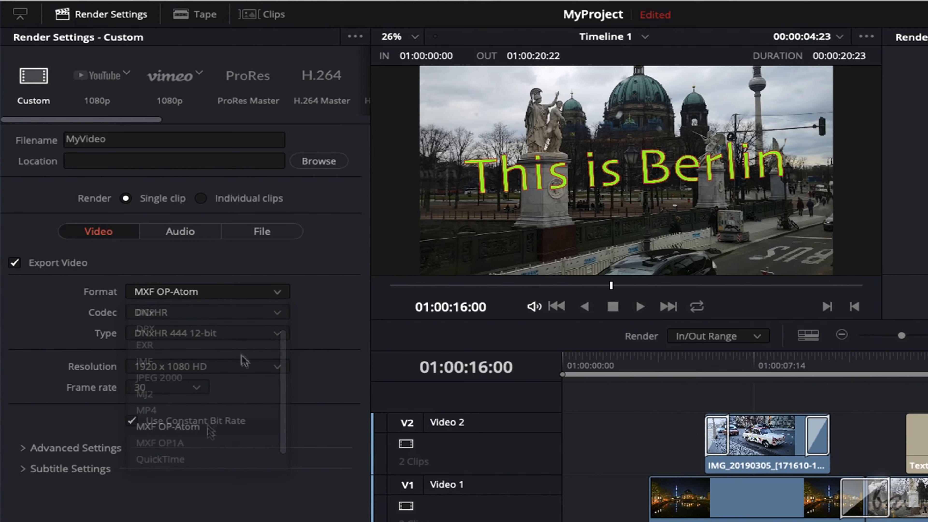
left_click(244, 366)
left_click(219, 490)
left_click(196, 388)
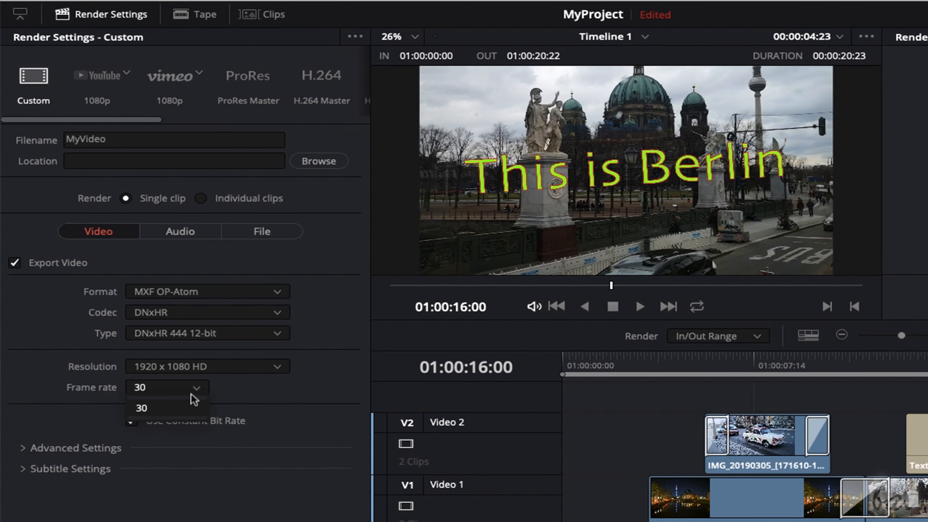
left_click(206, 393)
- Review the audio export's bit depth options and the output file's naming settings
left_click(180, 231)
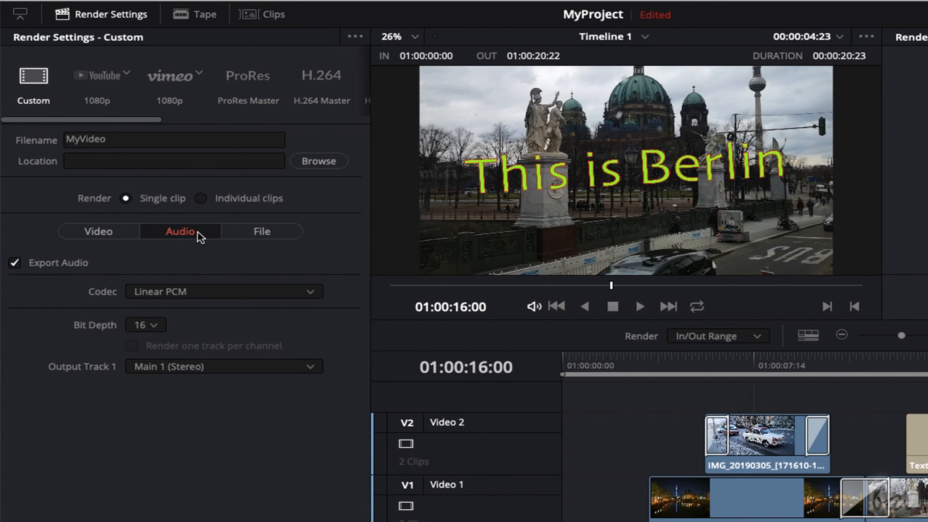
left_click(153, 324)
left_click(262, 234)
left_click(261, 233)
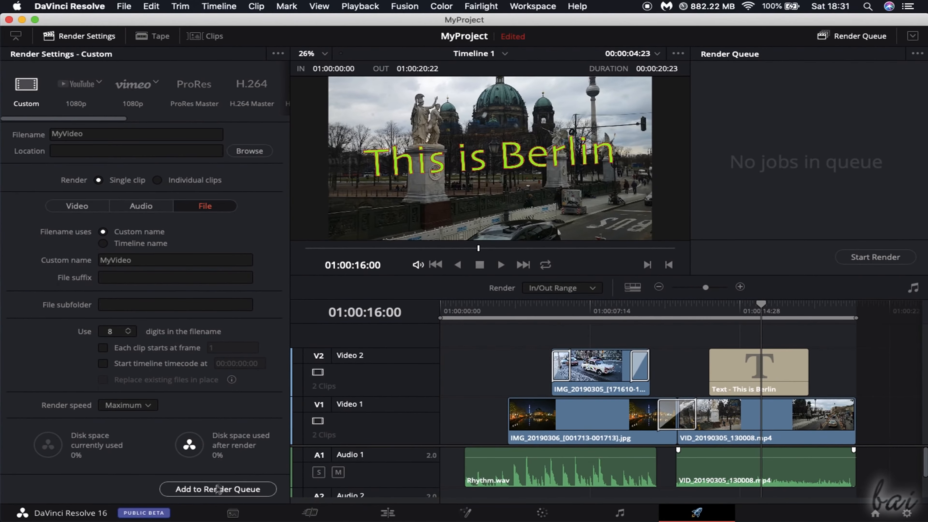
- Queue the MyVideo render for the Movies folder and queue another job using the YouTube 1080p preset
left_click(242, 490)
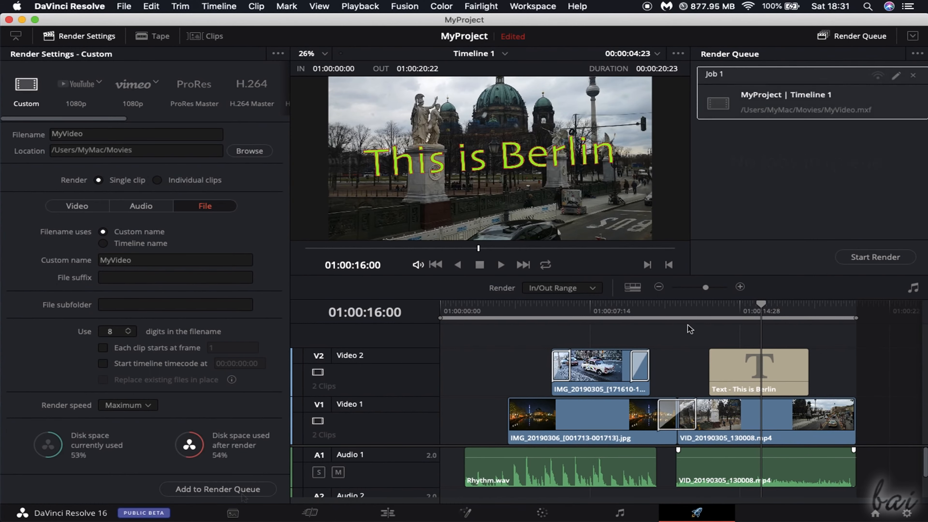
left_click(80, 85)
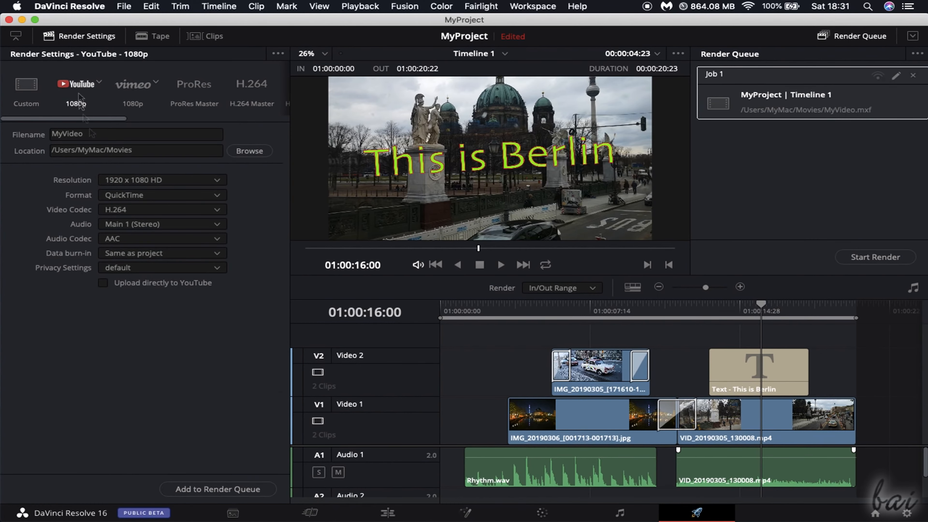
left_click(252, 489)
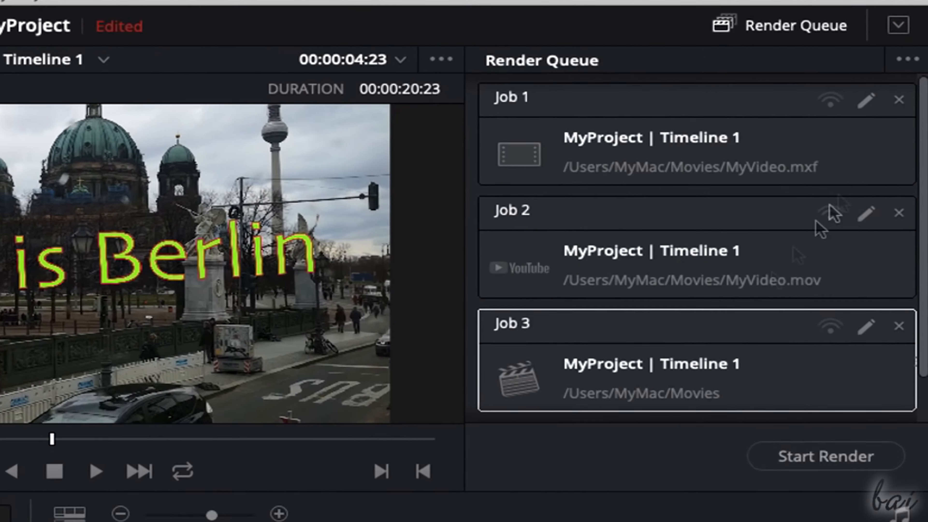
- Select the YouTube job in the render queue, start rendering it and stop the render before it completes
scroll(632, 147, "up", 1)
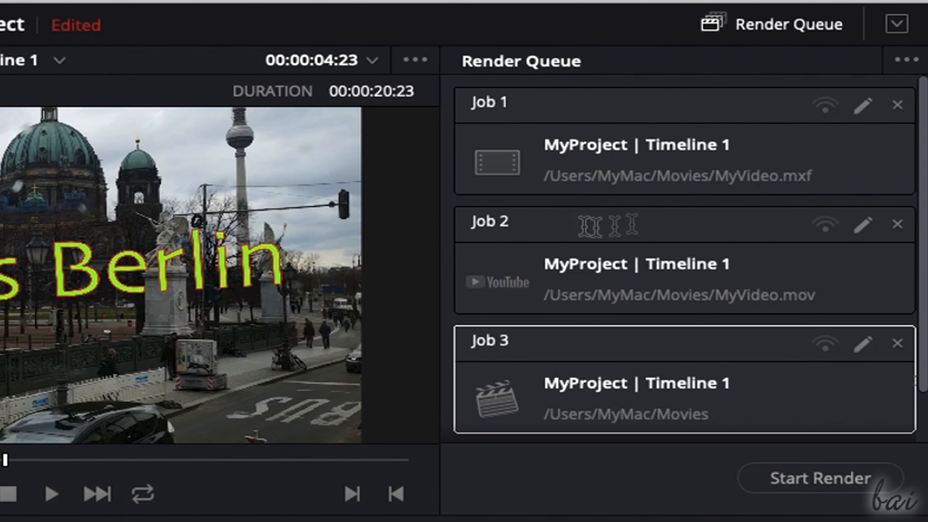
left_click(697, 140)
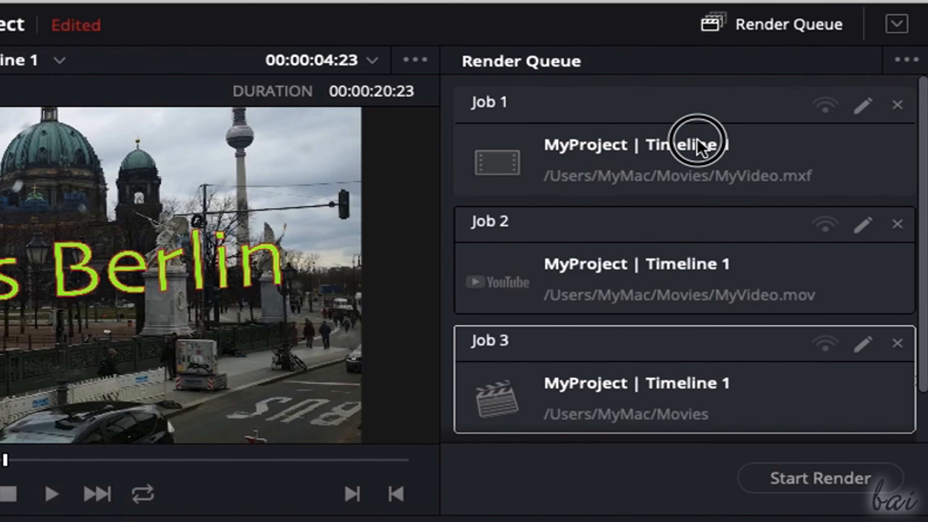
left_click(696, 245)
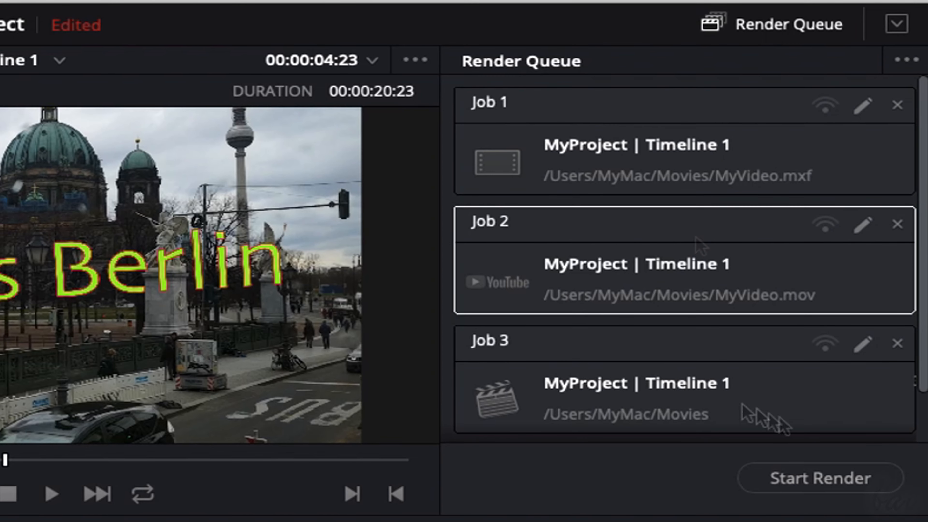
left_click(834, 484)
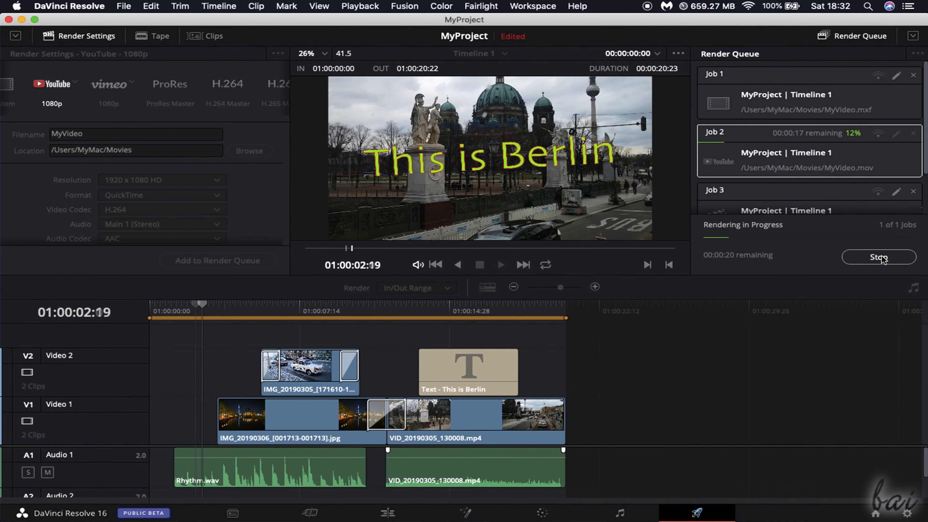
left_click(880, 257)
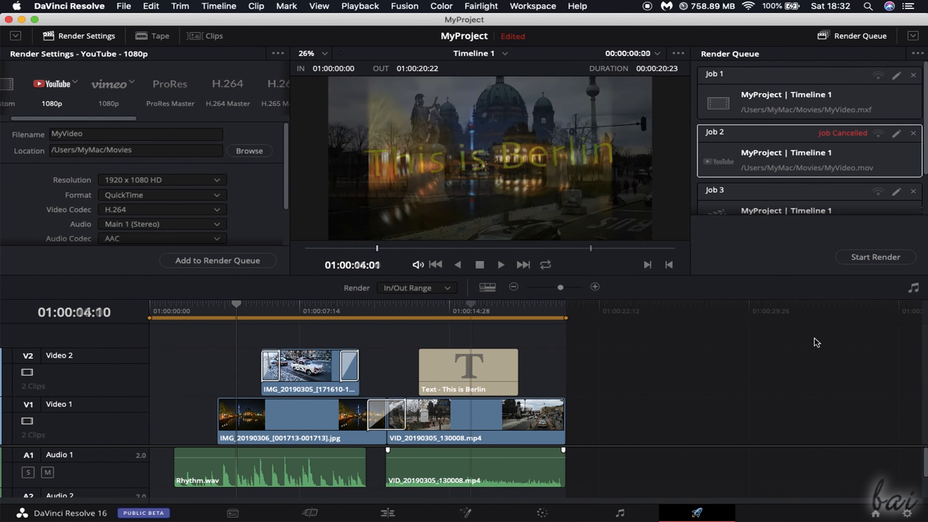